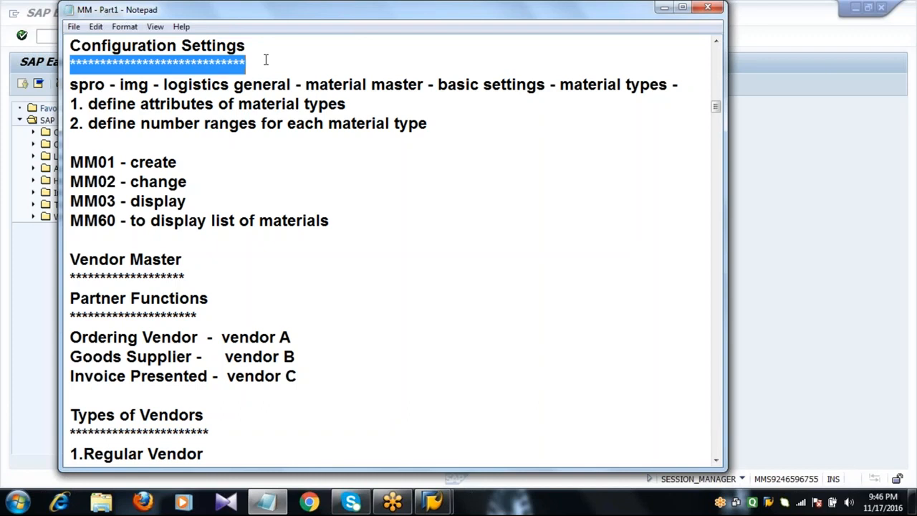
# Step: Review the notes' configuration path to material types and the two activities for defining attributes and number ranges
pyautogui.click(88, 85)
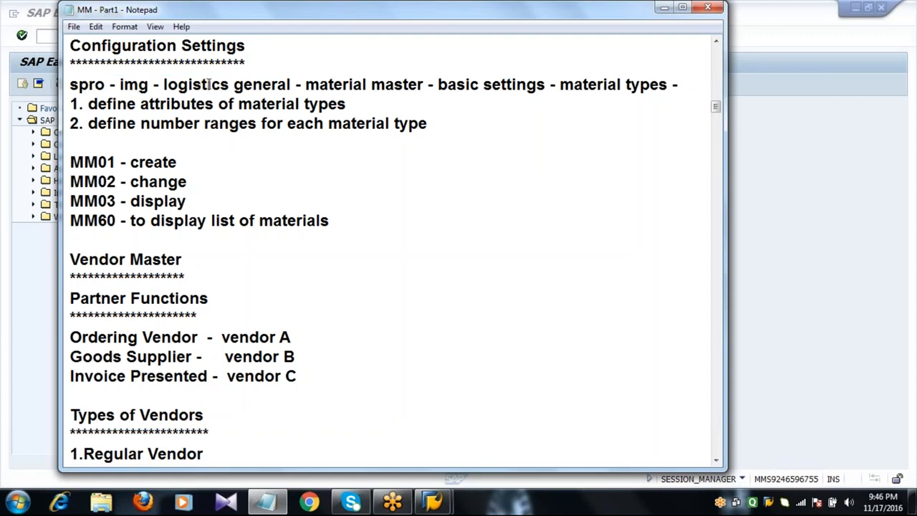
pyautogui.click(329, 84)
pyautogui.click(585, 85)
pyautogui.moveTo(71, 104); pyautogui.dragTo(444, 134)
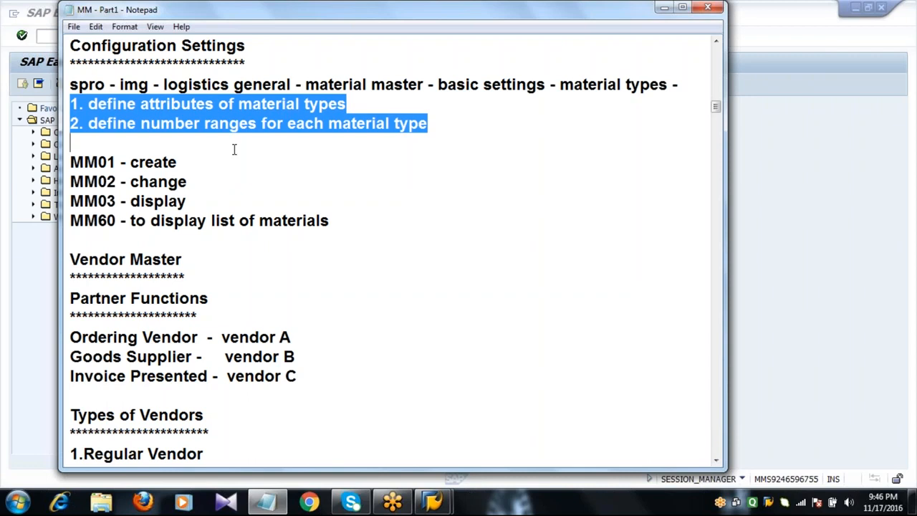
# Step: Switch to SAP Easy Access, run transaction spro and display the SAP Reference IMG
pyautogui.click(50, 37)
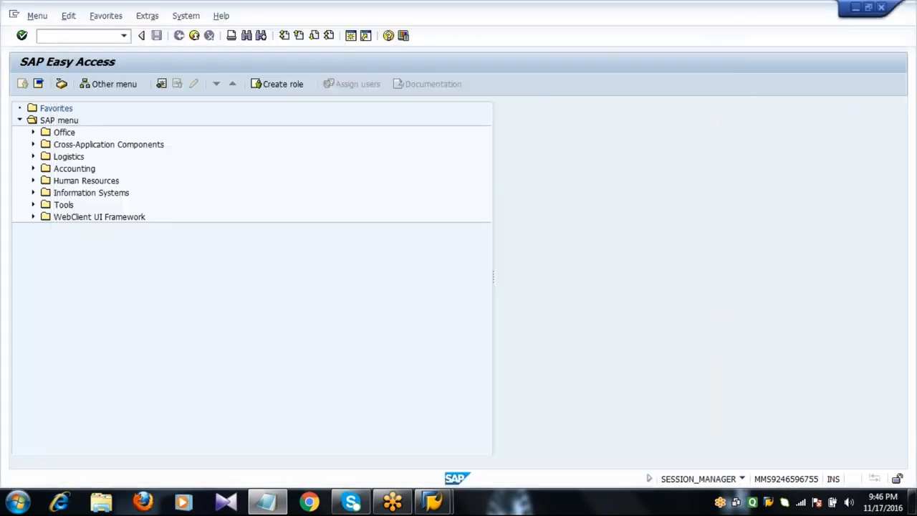
pyautogui.write('spro')
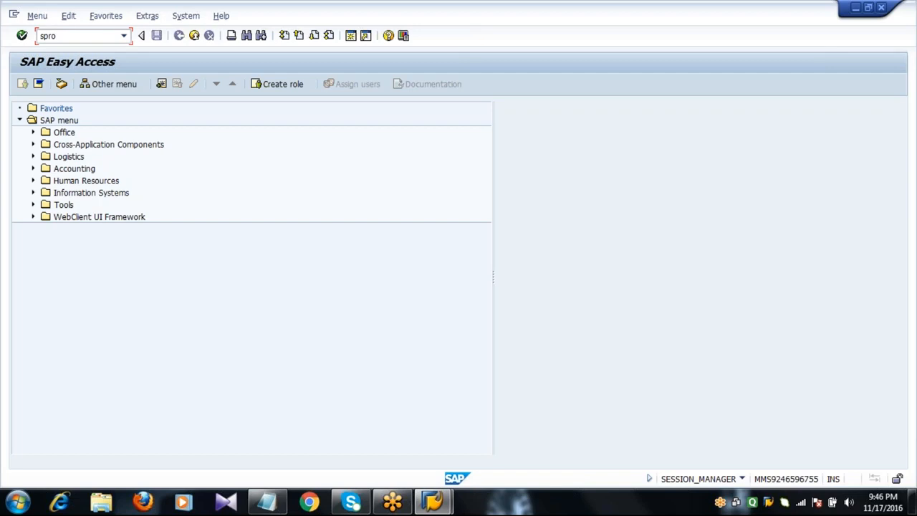
pyautogui.press('Return')
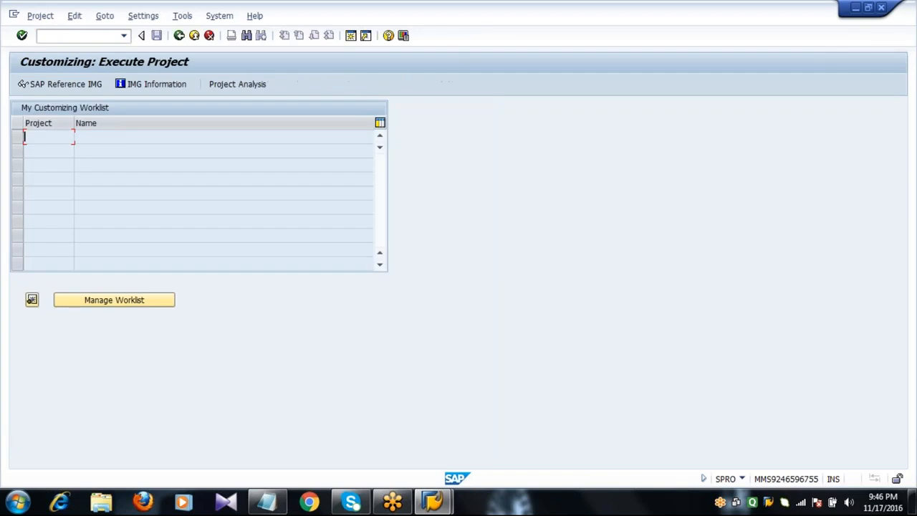
pyautogui.click(63, 87)
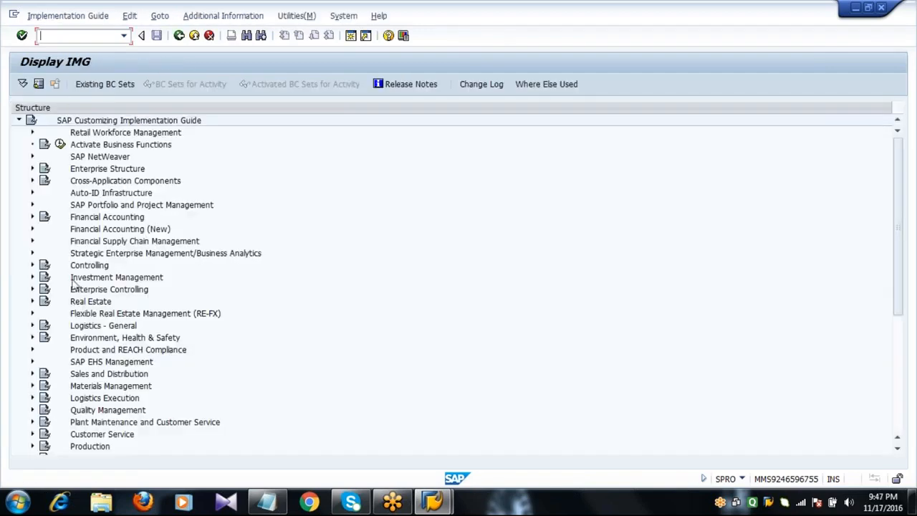
# Step: Open Define Attributes of Material Types under Logistics - General, Material Master, Basic Settings, Material Types
pyautogui.click(32, 326)
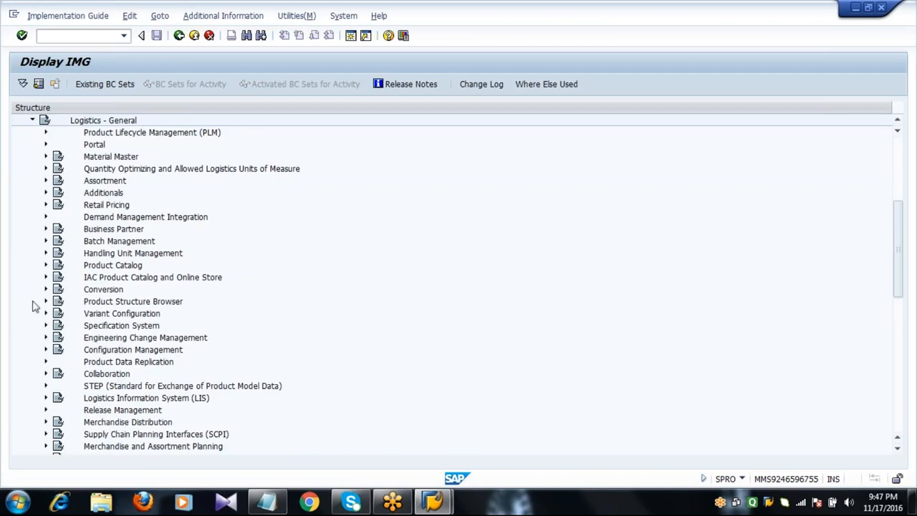
pyautogui.click(46, 157)
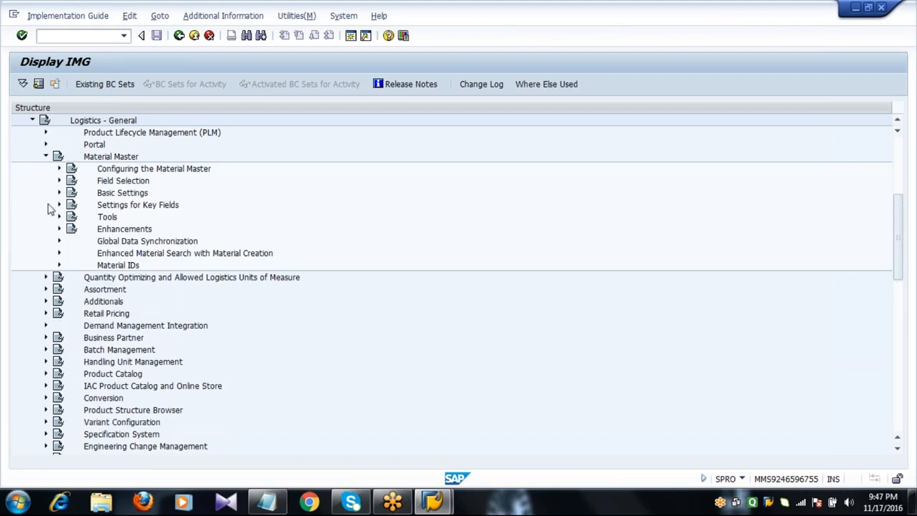
pyautogui.click(59, 194)
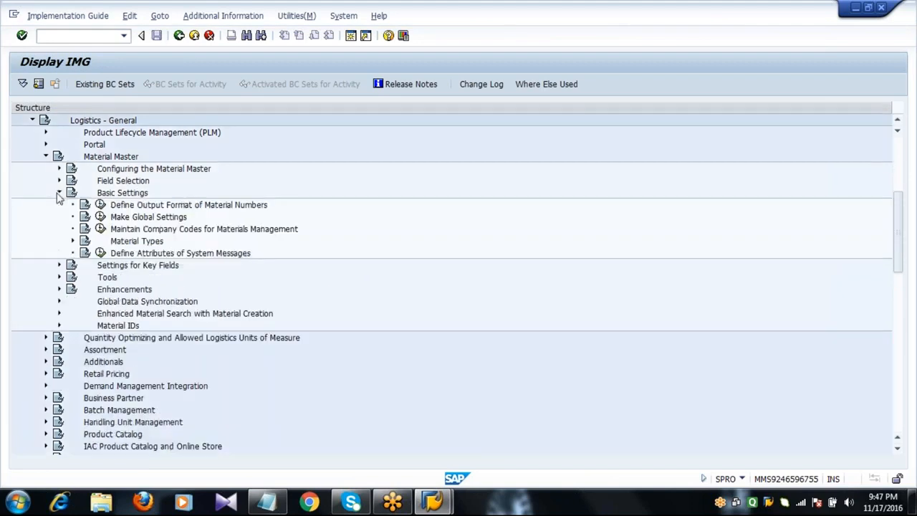
pyautogui.click(72, 241)
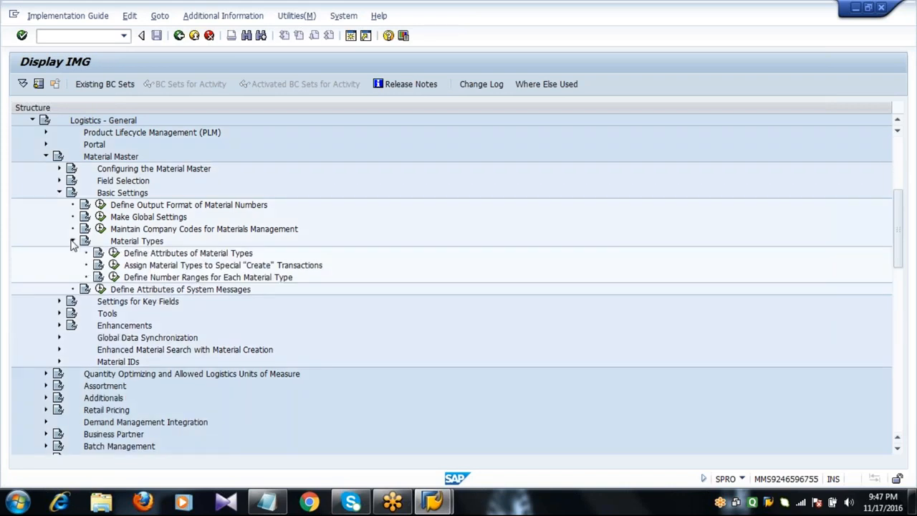
pyautogui.click(148, 256)
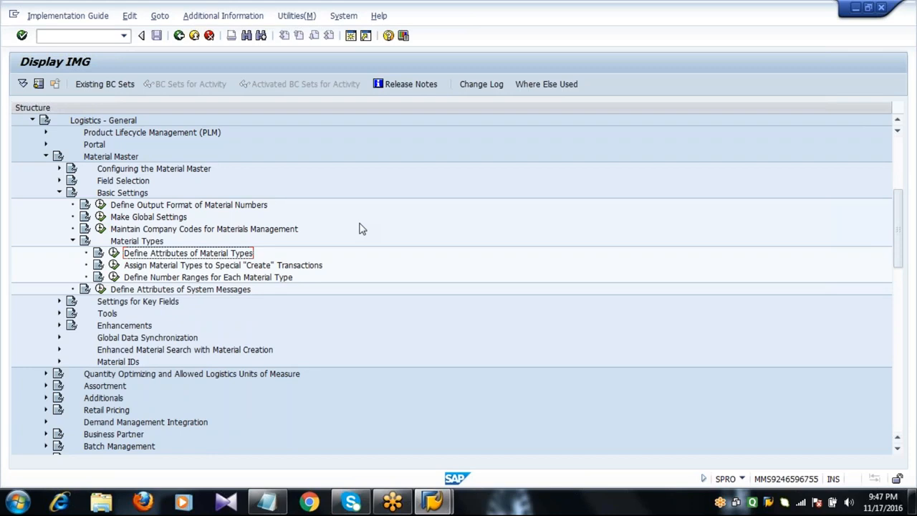
pyautogui.click(113, 253)
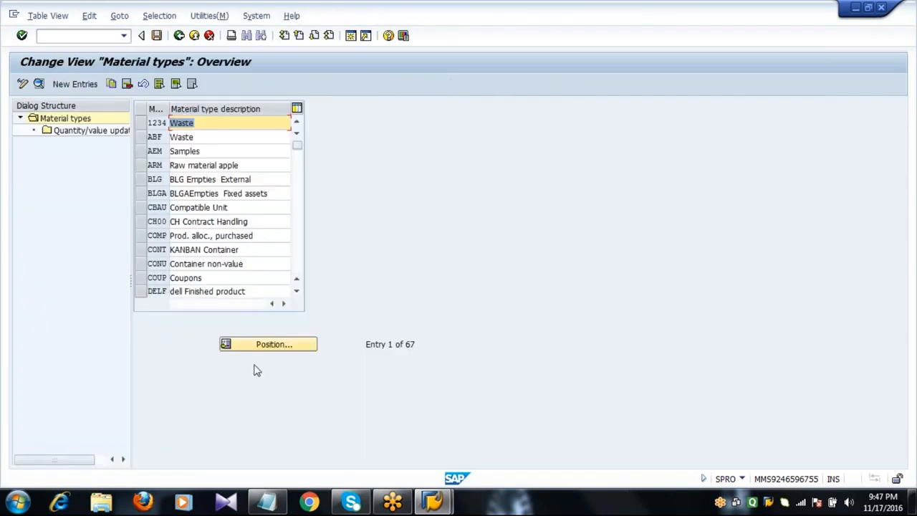
# Step: Find material type ROH in the overview and start a copy of that entry
pyautogui.click(272, 347)
pyautogui.write('ROH')
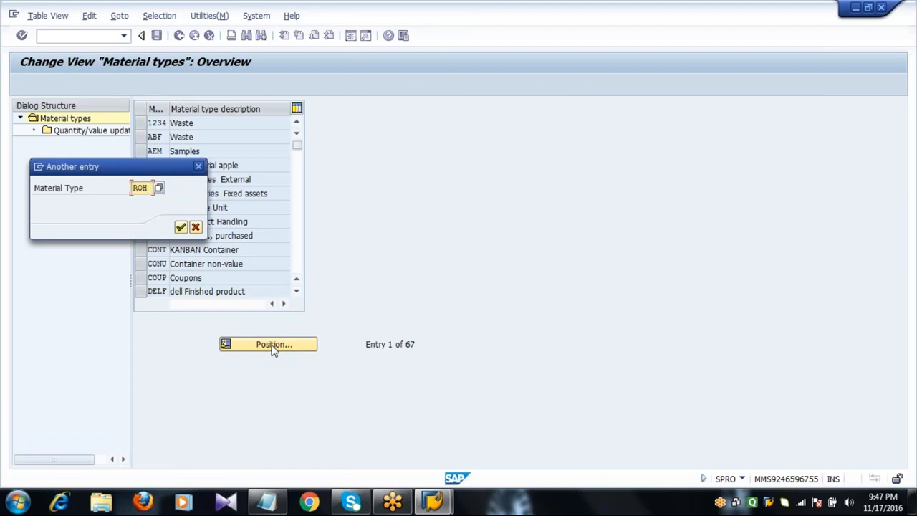
pyautogui.press('Return')
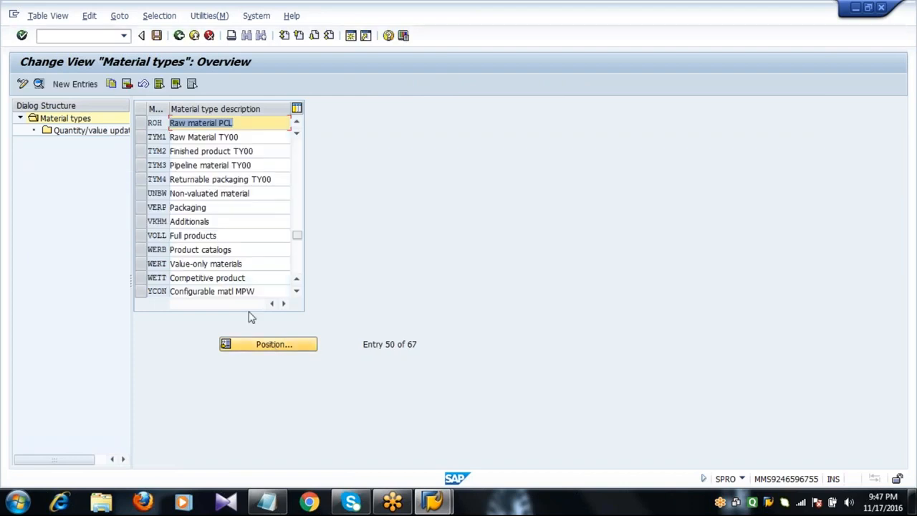
pyautogui.click(141, 123)
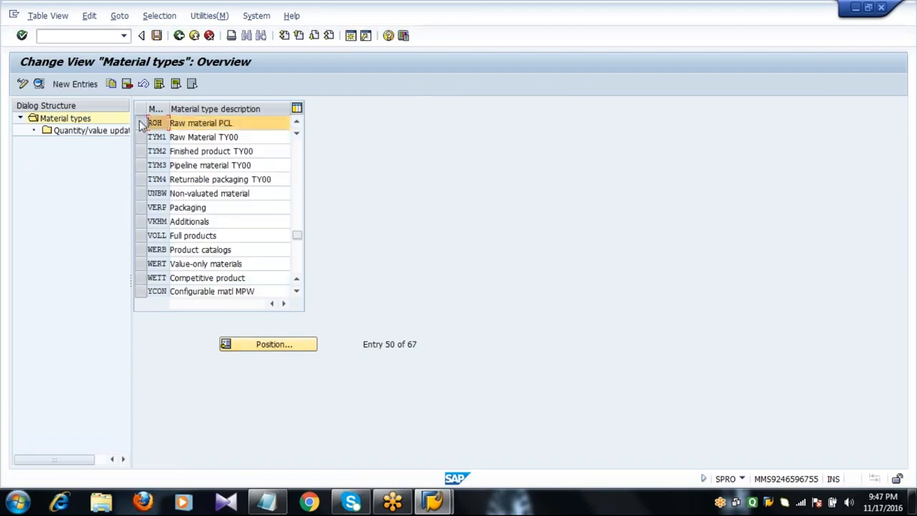
pyautogui.scroll(-4, 141, 124)
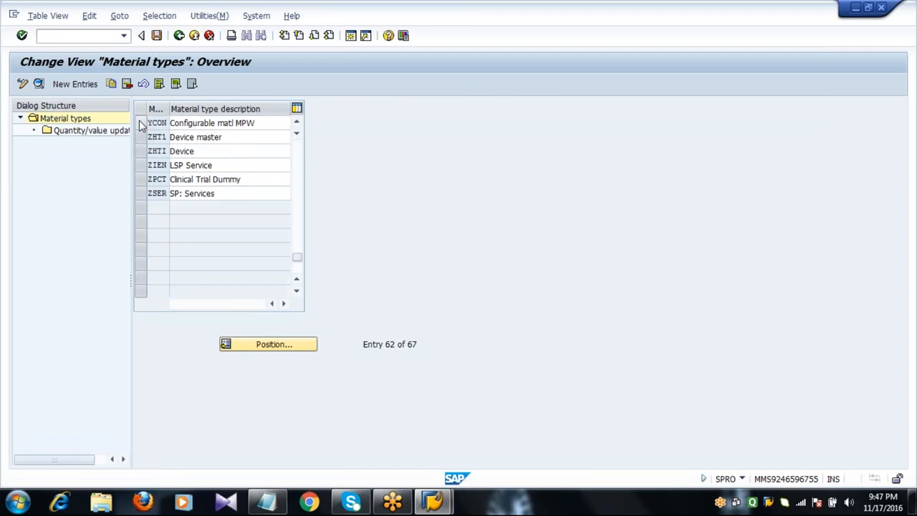
pyautogui.scroll(4, 142, 123)
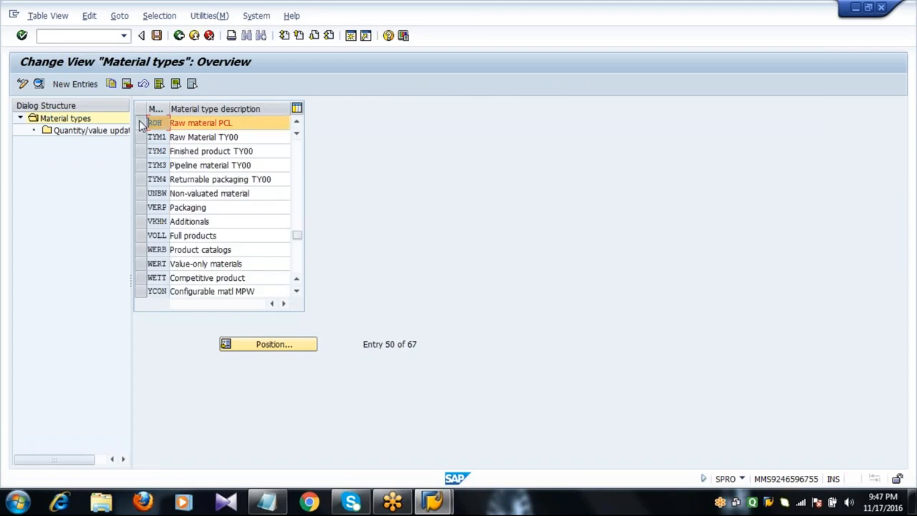
pyautogui.click(111, 84)
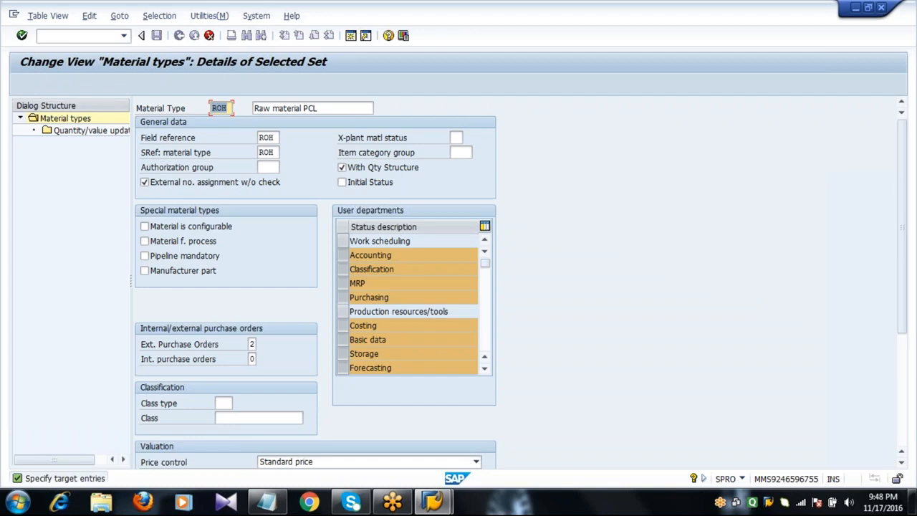
# Step: Give the copied material type the key Z001 and the description Raw Material 2001
pyautogui.write('Z001')
pyautogui.press('Tab')
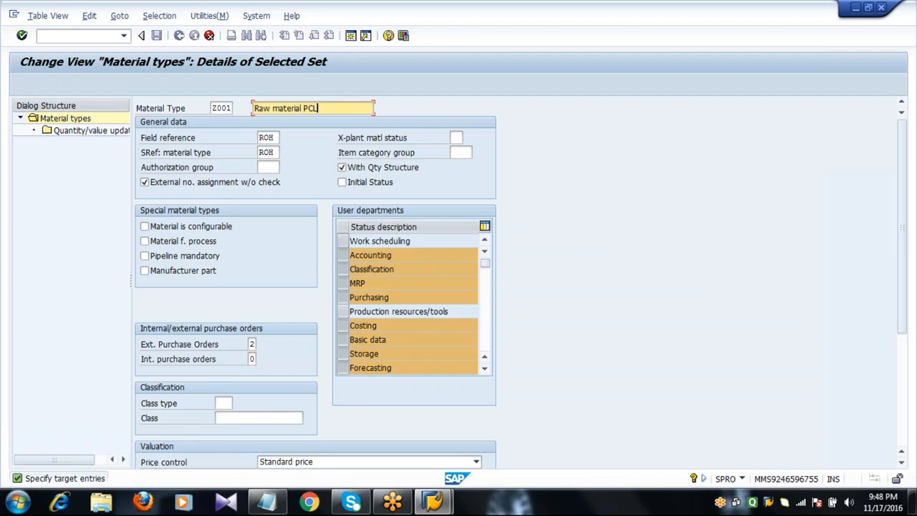
pyautogui.press('BackSpace')
pyautogui.press('BackSpace')
pyautogui.press('BackSpace')
pyautogui.press('BackSpace')
pyautogui.press('BackSpace')
pyautogui.press('BackSpace')
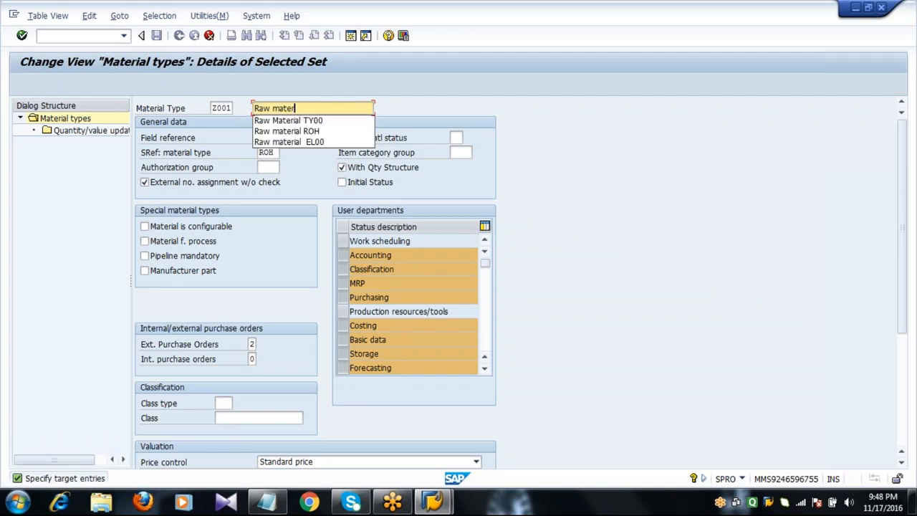
pyautogui.press('Down')
pyautogui.press('Return')
pyautogui.press('BackSpace')
pyautogui.press('BackSpace')
pyautogui.press('BackSpace')
pyautogui.press('BackSpace')
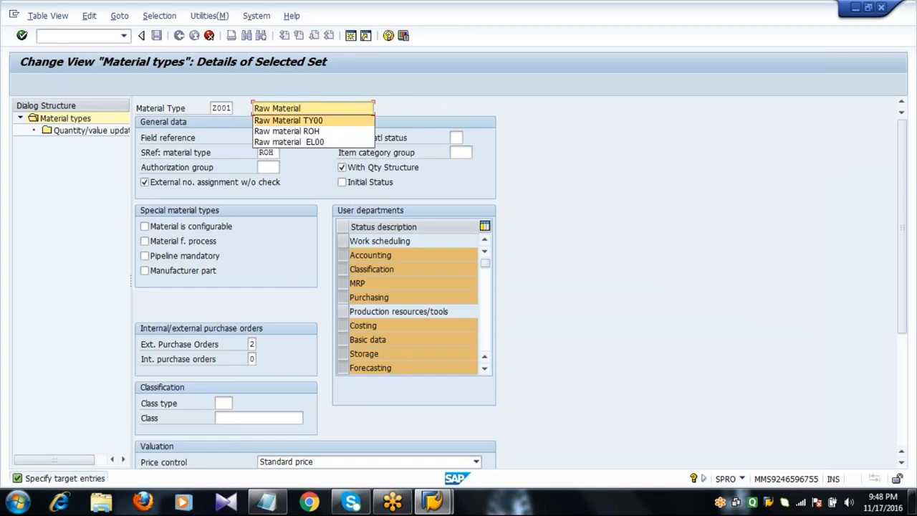
pyautogui.click(356, 107)
pyautogui.write('2001')
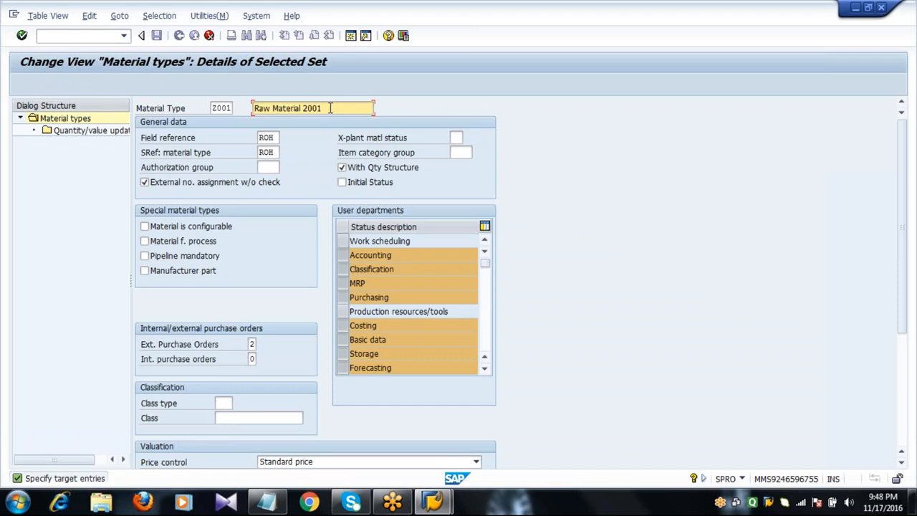
# Step: Confirm the copied material type Z001 and save it to the proposed customizing request
pyautogui.click(214, 108)
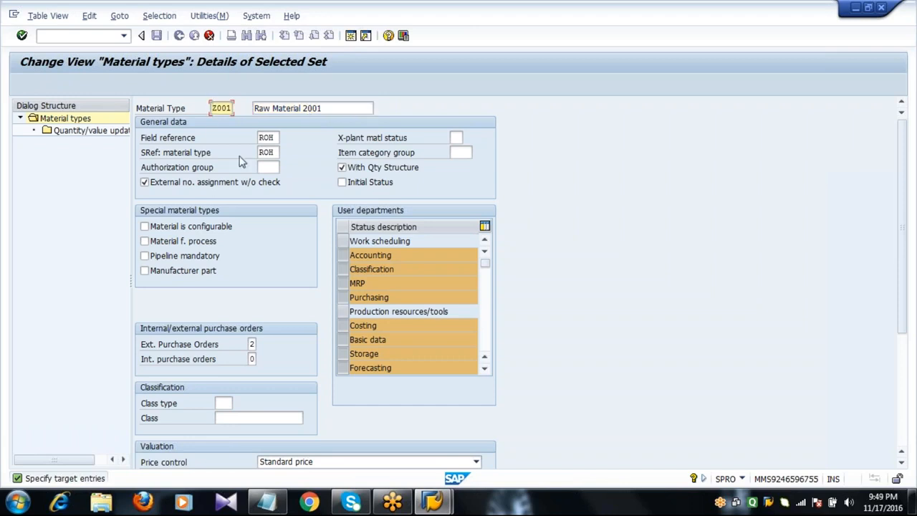
pyautogui.click(339, 109)
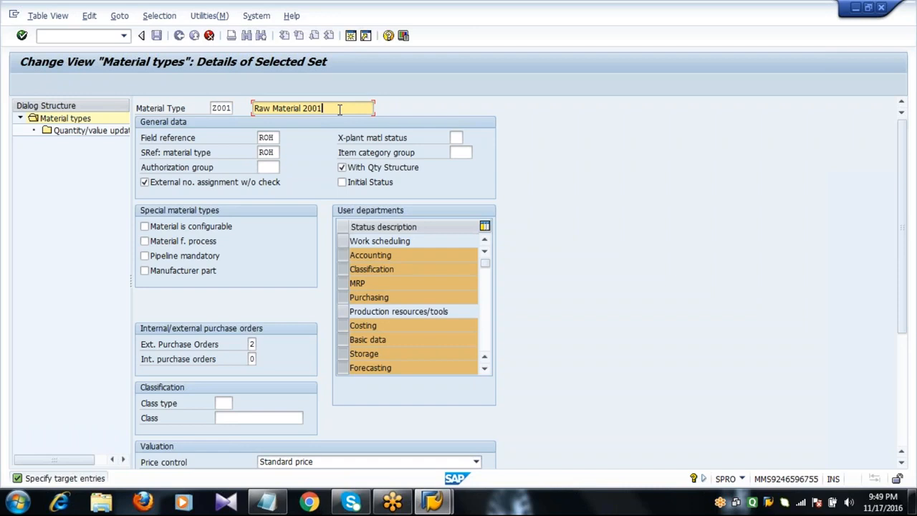
pyautogui.press('Return')
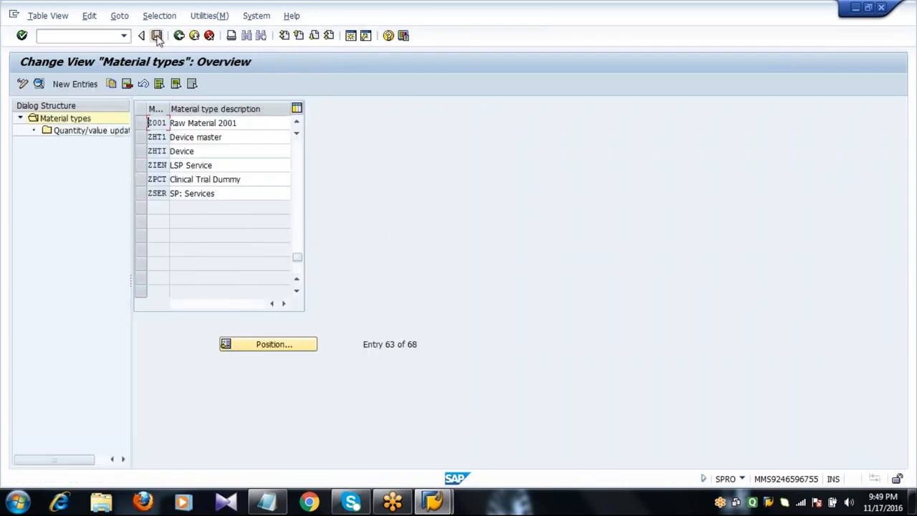
pyautogui.click(156, 36)
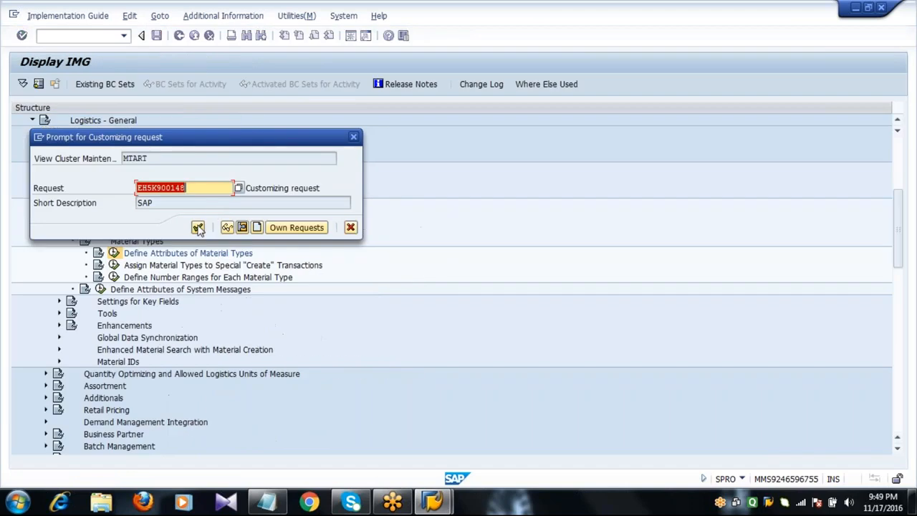
pyautogui.click(198, 227)
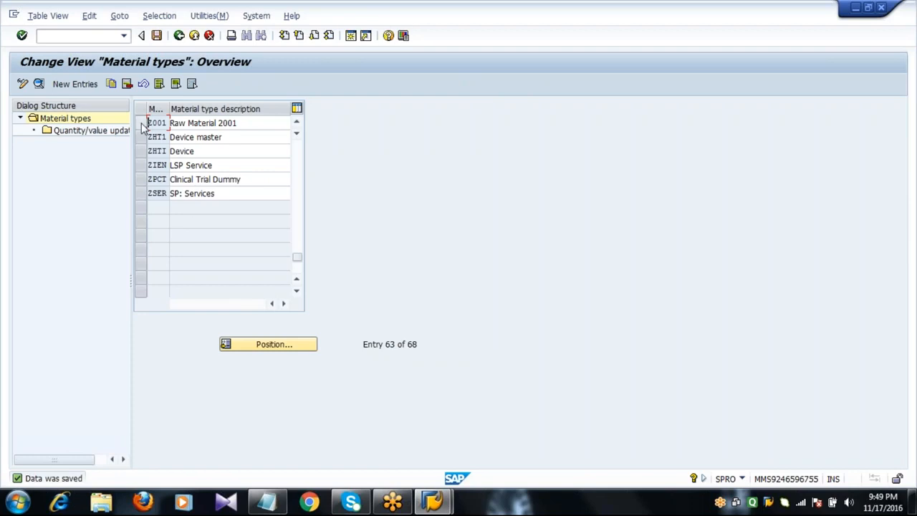
# Step: Open the details of material type Z001 and deselect the Accounting, Purchasing, Basic data and Storage user departments
pyautogui.click(143, 126)
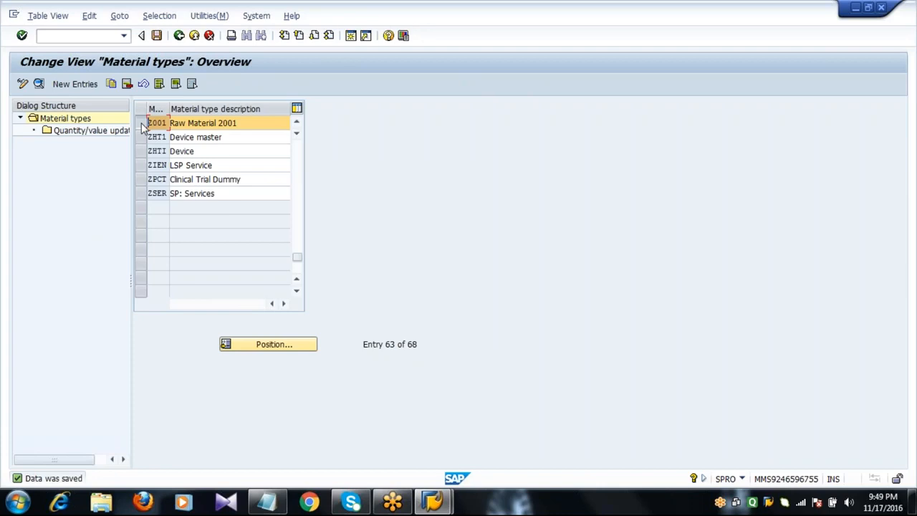
pyautogui.click(38, 85)
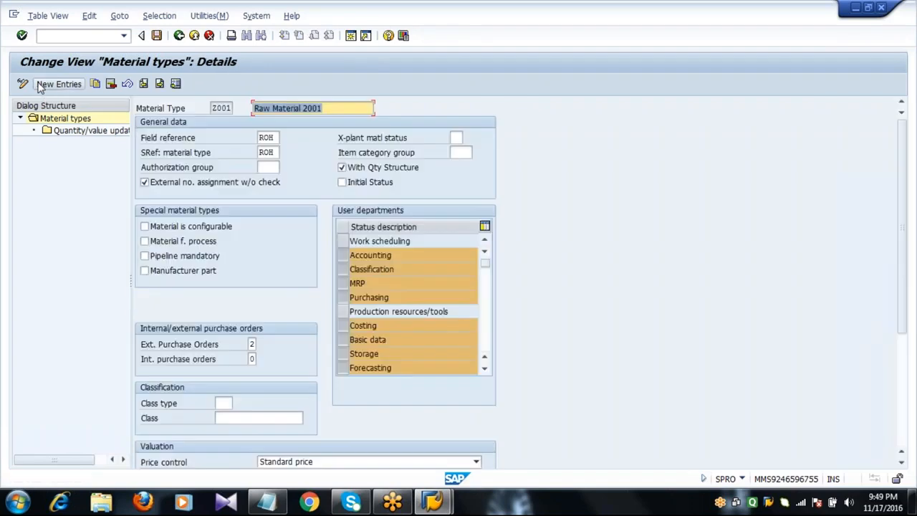
pyautogui.click(365, 211)
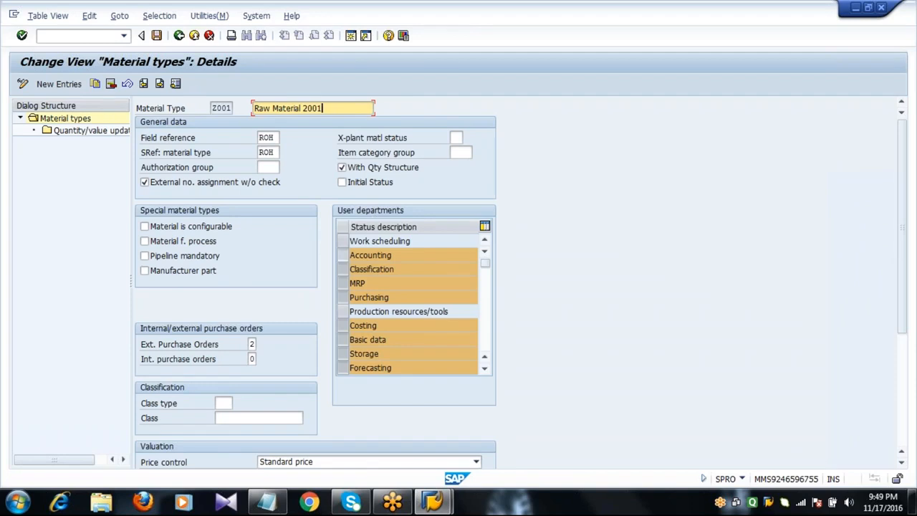
pyautogui.click(342, 255)
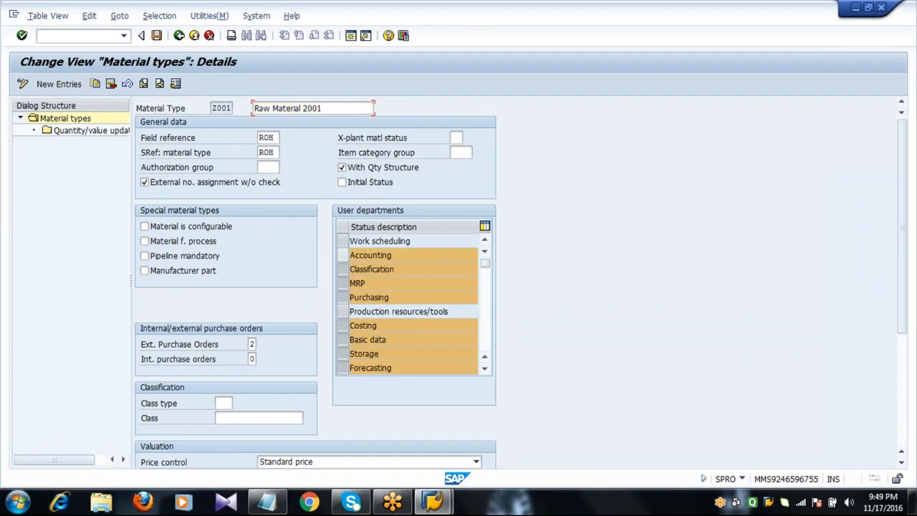
pyautogui.click(344, 298)
pyautogui.click(343, 340)
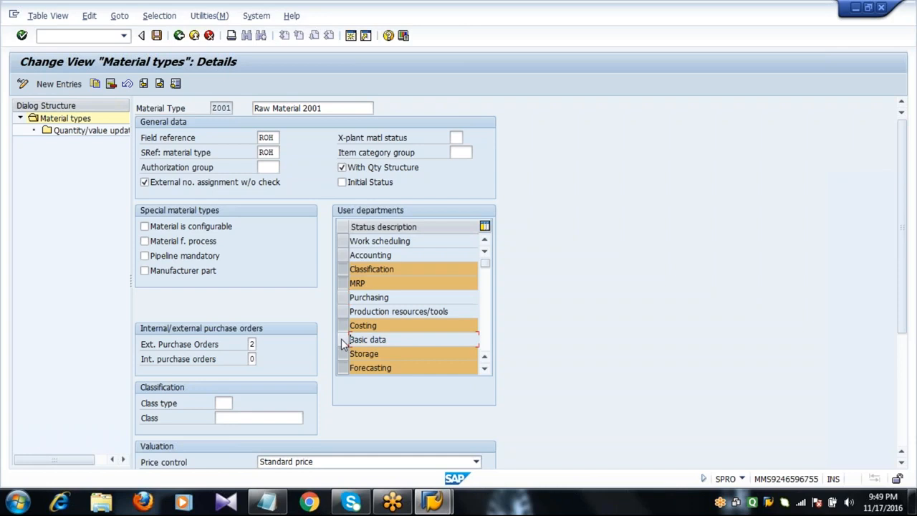
pyautogui.click(341, 353)
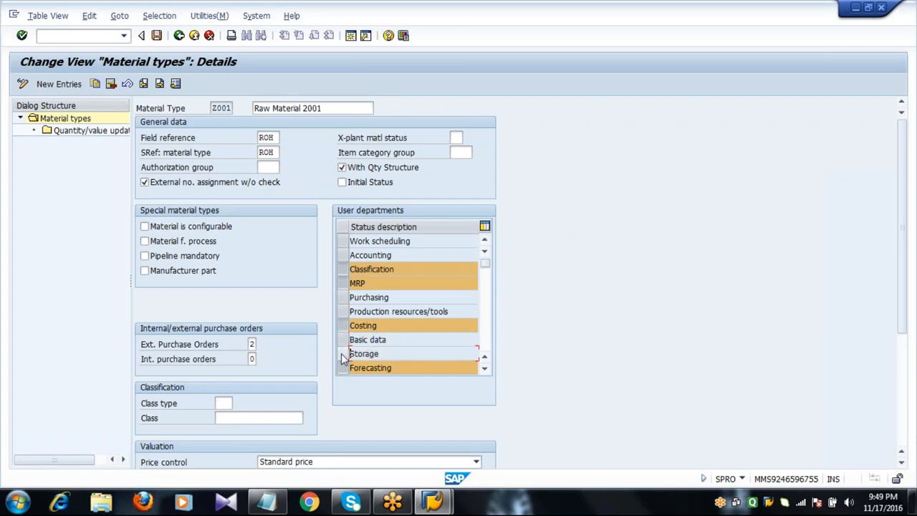
# Step: Deselect Plant stocks in the user departments of material type Z001
pyautogui.click(485, 371)
pyautogui.click(485, 370)
pyautogui.click(485, 370)
pyautogui.click(485, 371)
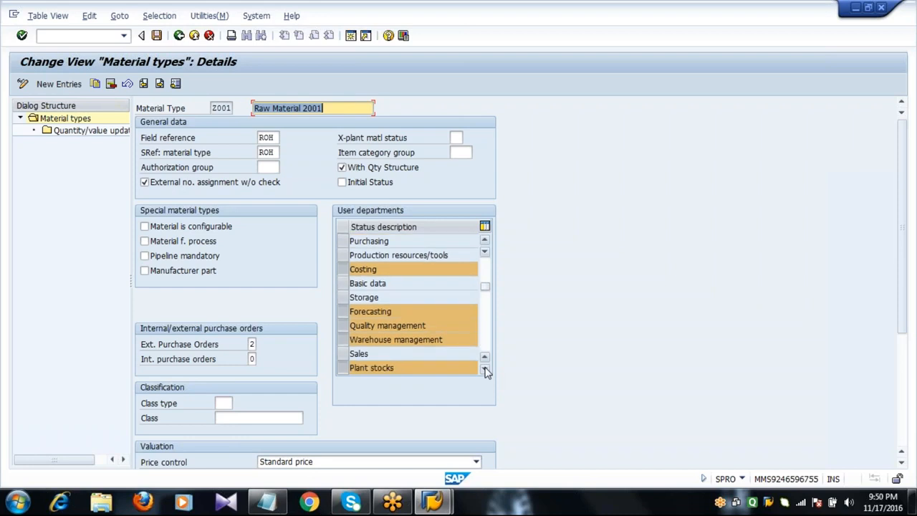
pyautogui.click(485, 371)
pyautogui.click(344, 354)
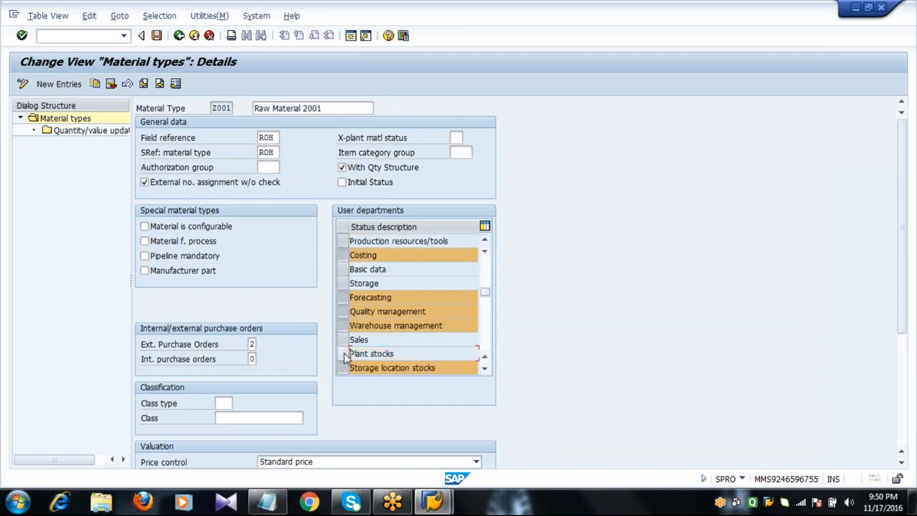
# Step: Deselect Storage location stocks in the user departments of material type Z001
pyautogui.click(343, 369)
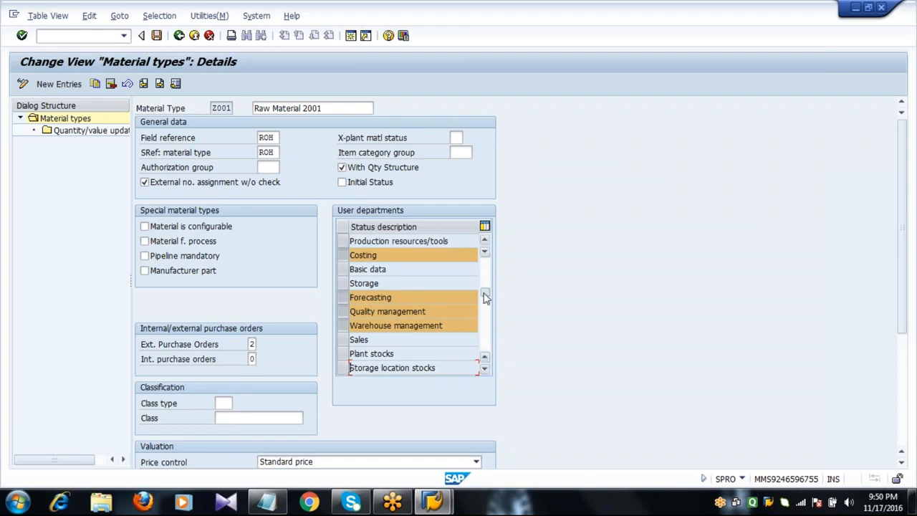
# Step: Reselect Accounting, Purchasing, Basic data, Storage, Plant stocks and Storage location stocks as user departments of material type Z001
pyautogui.moveTo(486, 297); pyautogui.dragTo(485, 262)
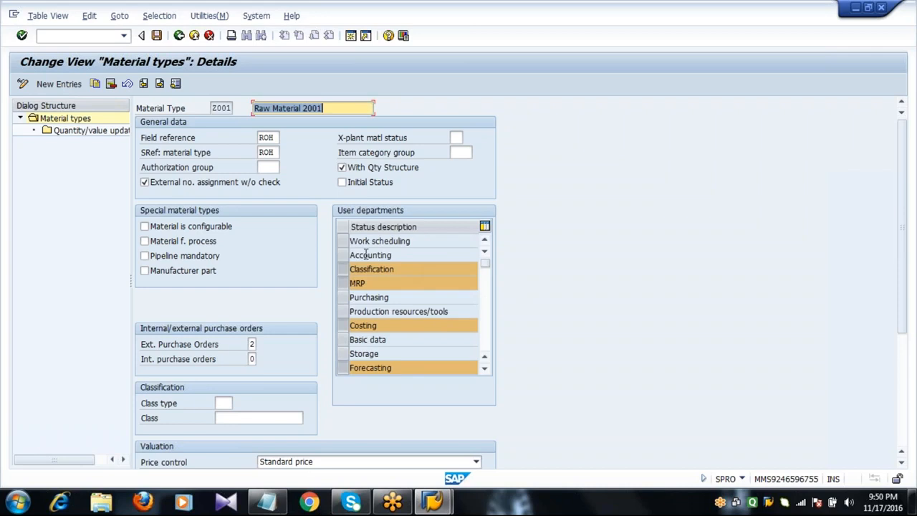
pyautogui.click(345, 256)
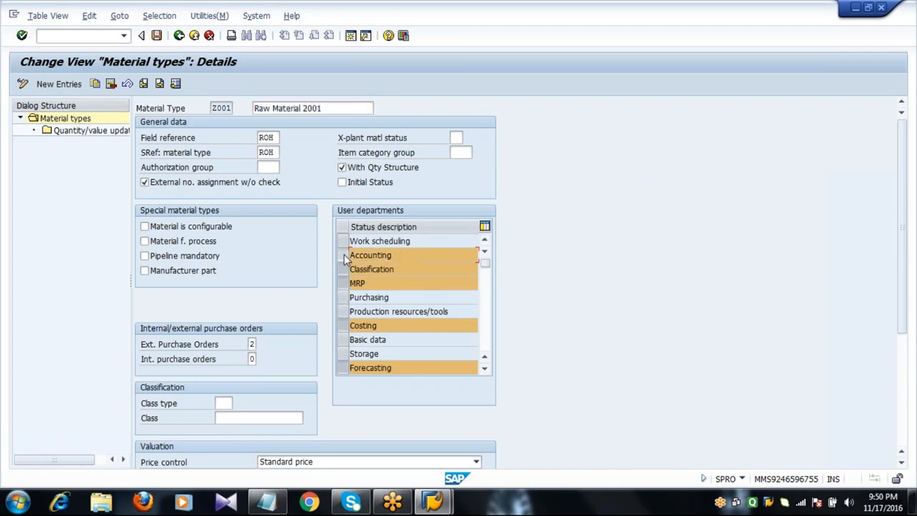
pyautogui.click(343, 298)
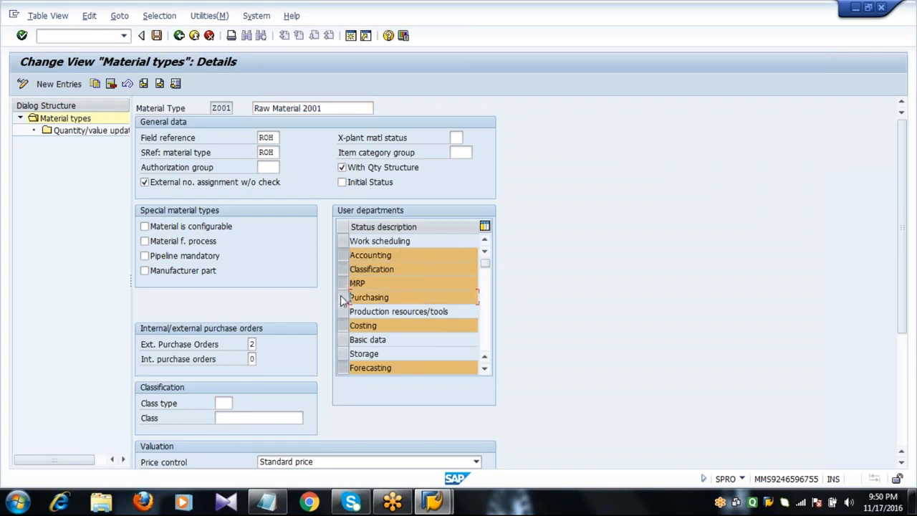
pyautogui.click(344, 341)
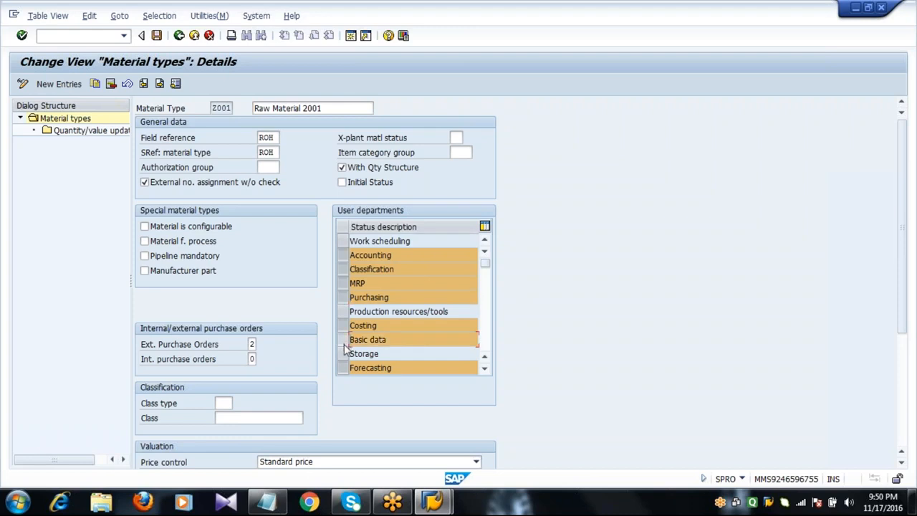
pyautogui.click(344, 354)
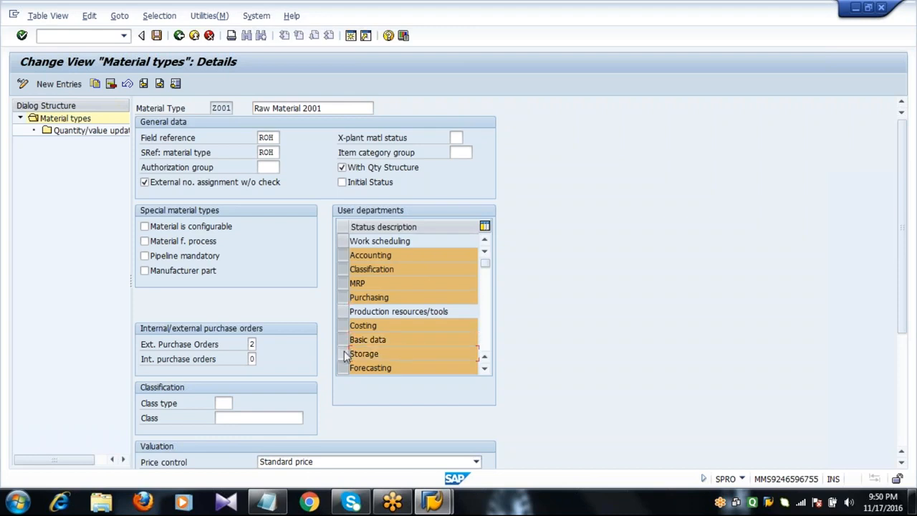
pyautogui.scroll(-3, 344, 354)
pyautogui.click(344, 283)
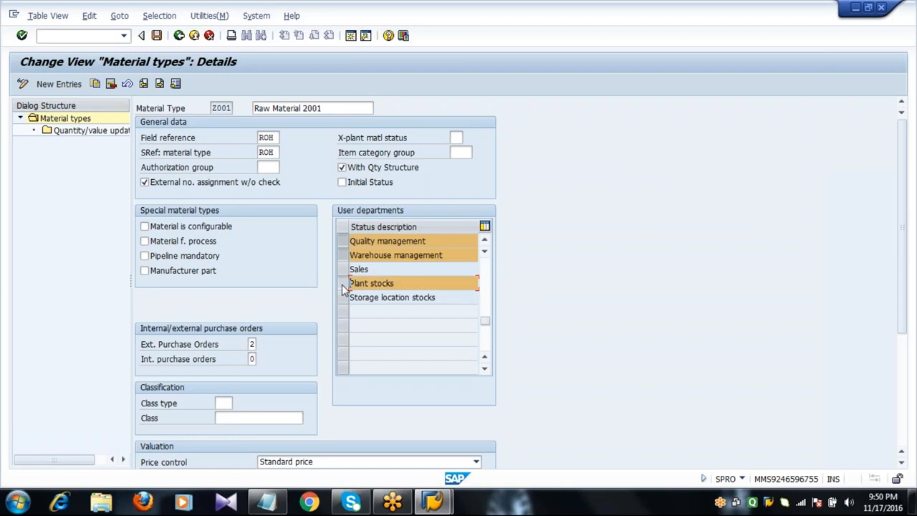
pyautogui.click(342, 298)
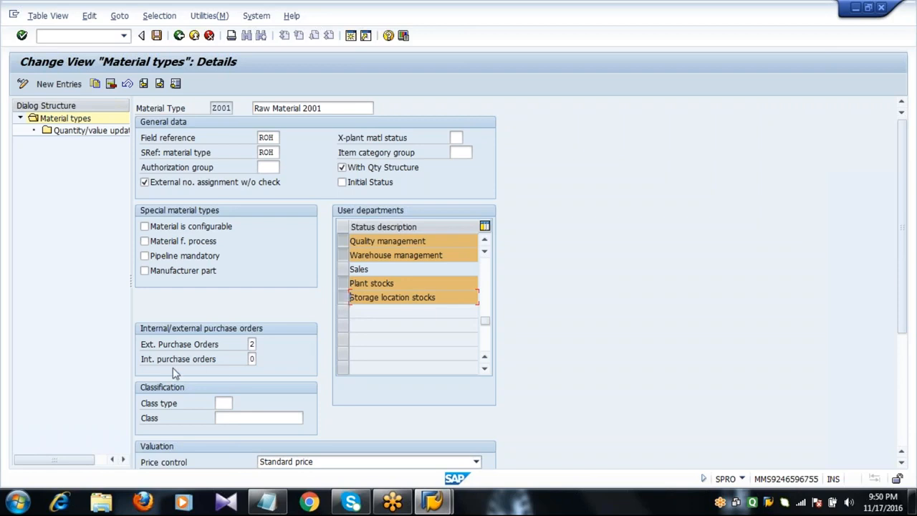
# Step: Set external purchase orders to 2, External purchase orders allowed, from the list of possible entries
pyautogui.click(170, 347)
pyautogui.click(255, 359)
pyautogui.scroll(-3, 903, 325)
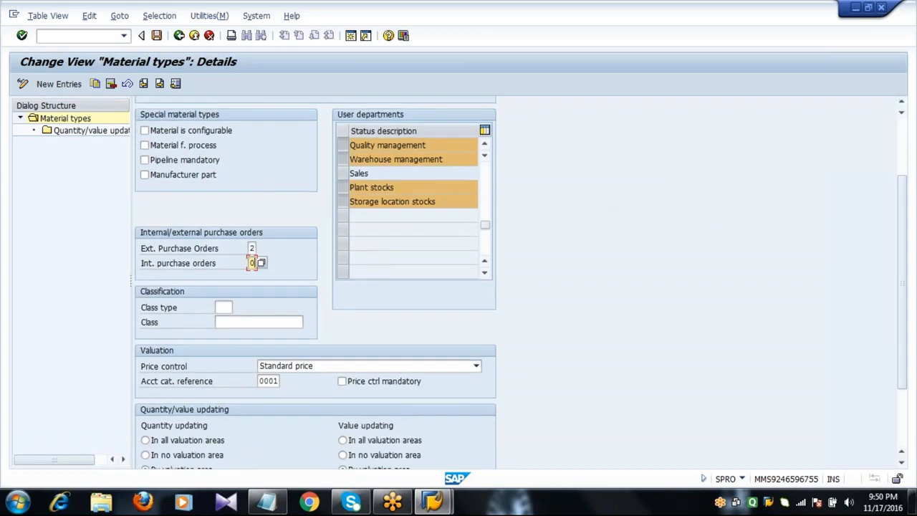
pyautogui.click(253, 249)
pyautogui.click(260, 248)
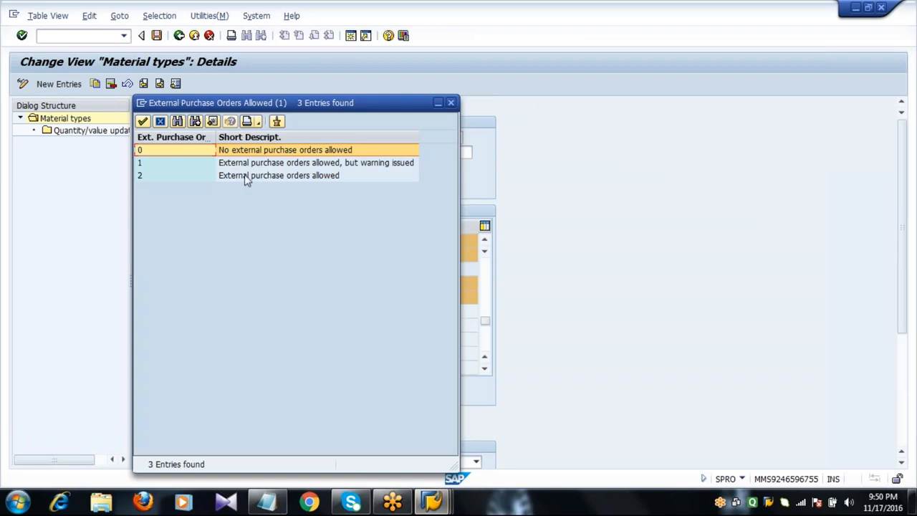
pyautogui.click(244, 175)
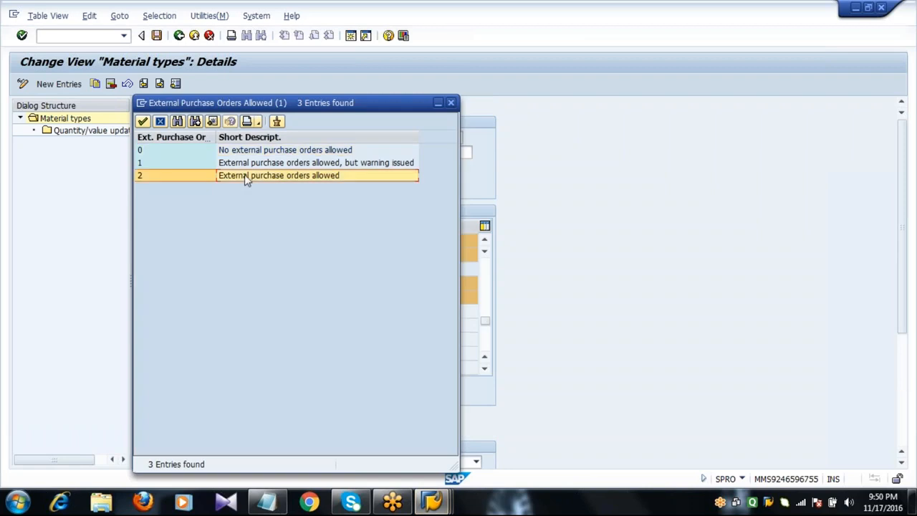
pyautogui.doubleClick(244, 175)
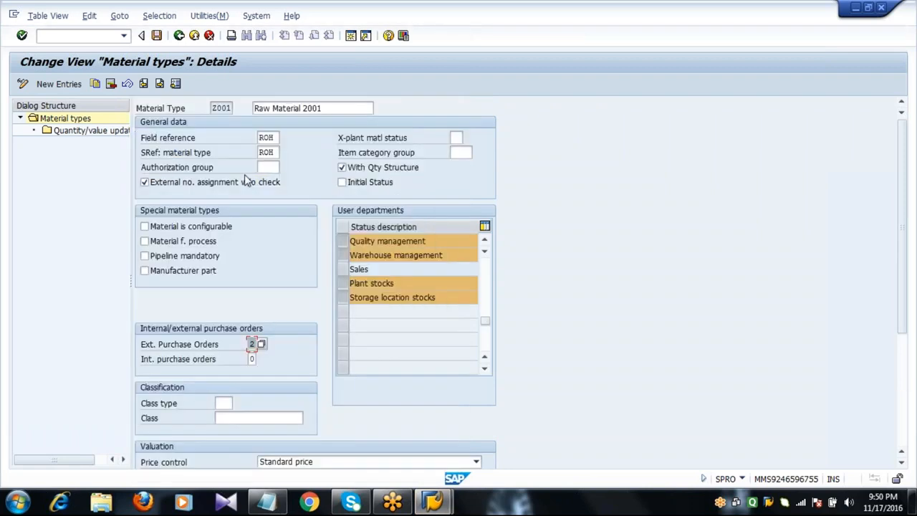
# Step: Set internal purchase orders to 0, No internal purchase orders allowed, from the list of possible entries
pyautogui.press('Tab')
pyautogui.click(262, 360)
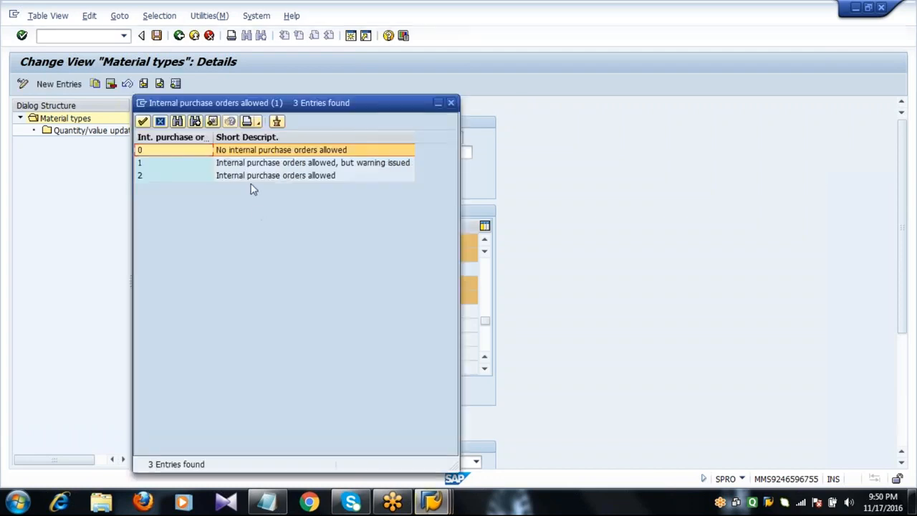
pyautogui.click(229, 153)
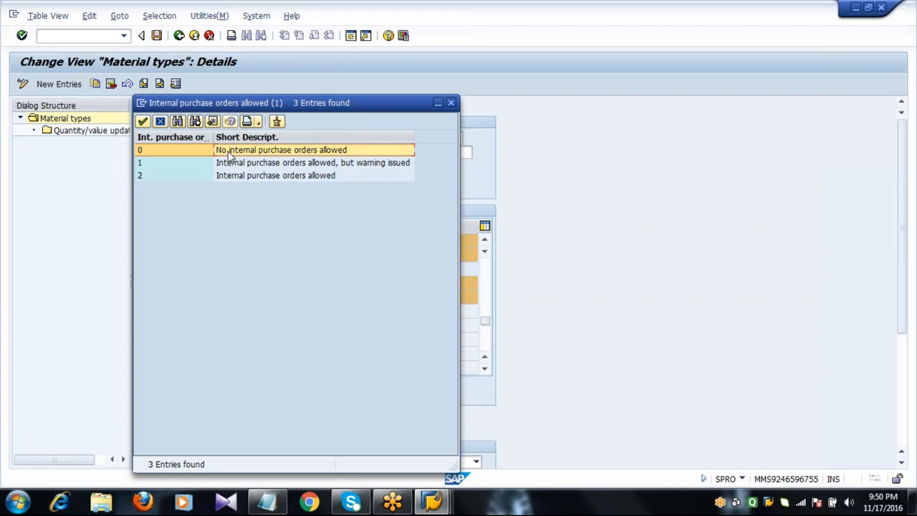
pyautogui.doubleClick(229, 153)
# Step: Set the price control in the valuation data of Z001 to Moving average price/periodic unit price
pyautogui.scroll(-5, 230, 156)
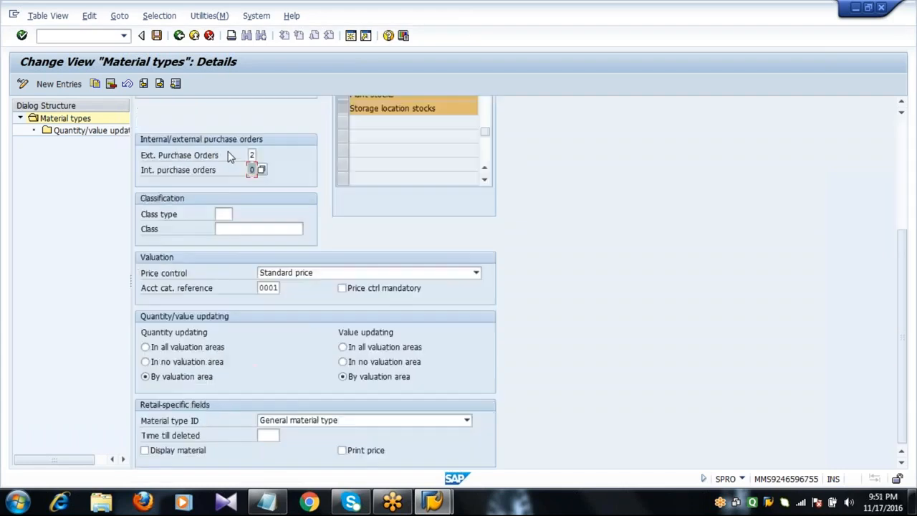
pyautogui.click(160, 281)
pyautogui.click(290, 276)
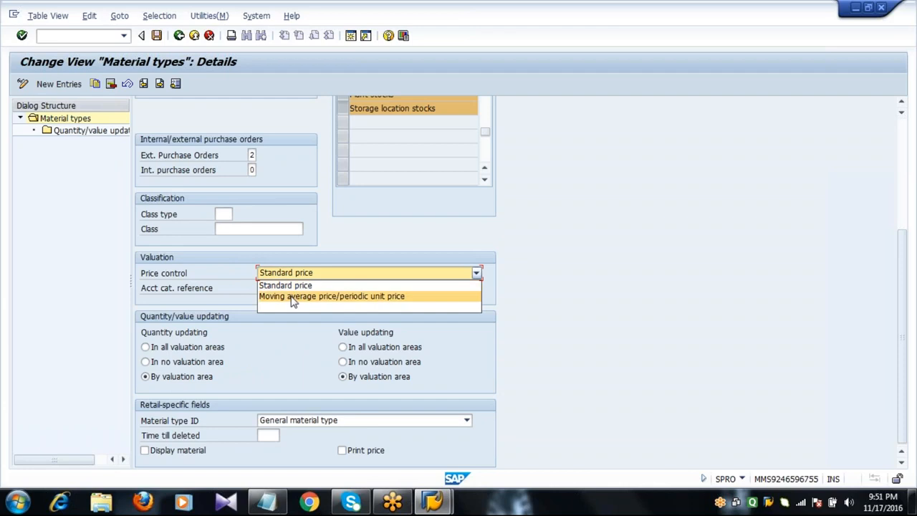
pyautogui.click(293, 298)
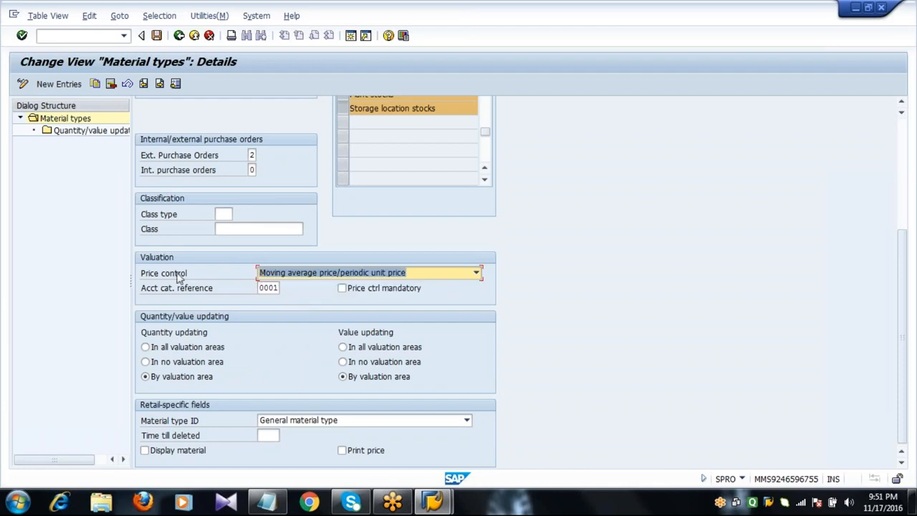
pyautogui.click(179, 278)
pyautogui.click(313, 275)
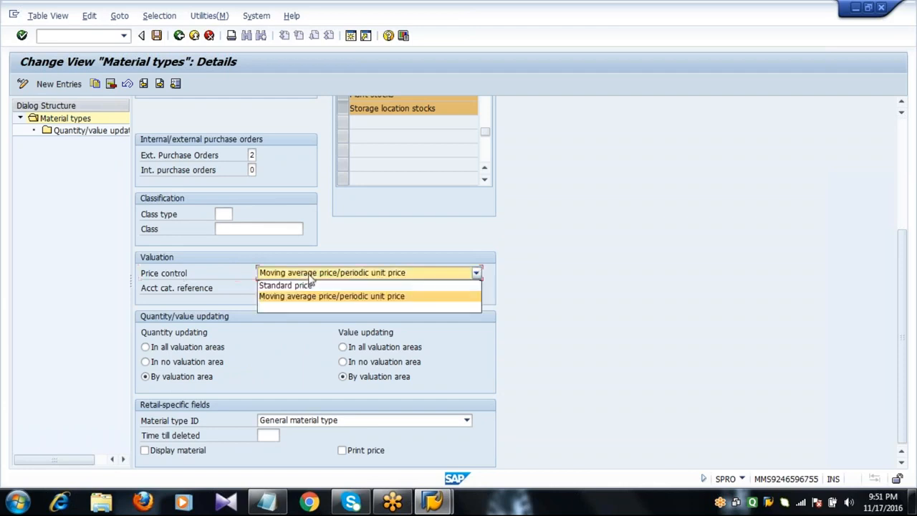
pyautogui.click(313, 296)
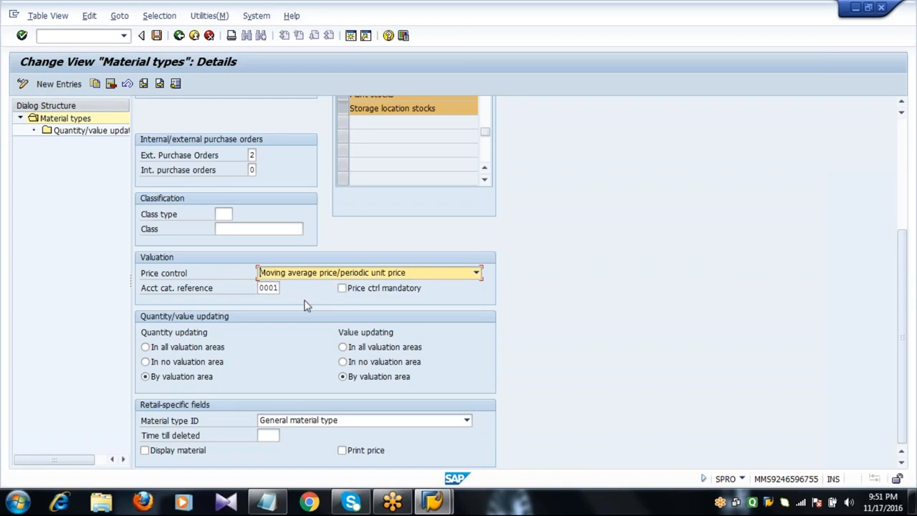
# Step: Choose account category reference 0001, Reference for raw materials, from the possible entries for material type Z001
pyautogui.click(191, 294)
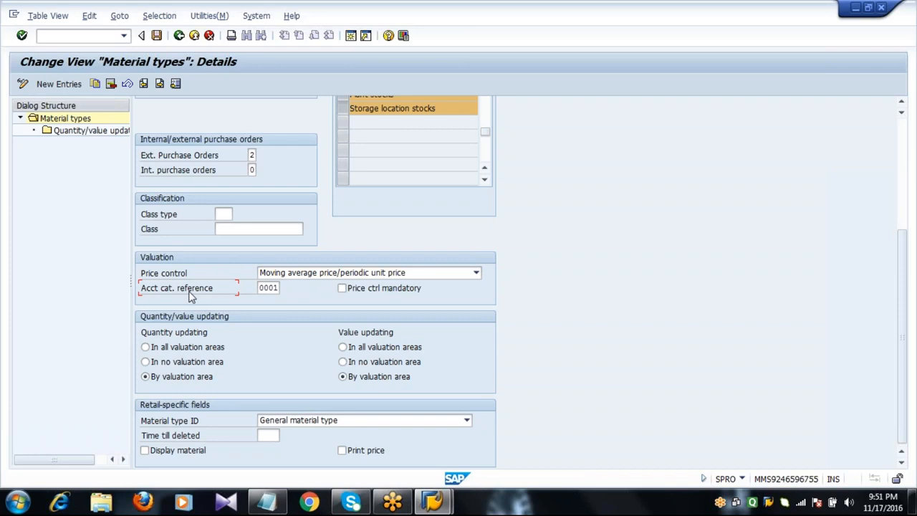
pyautogui.click(277, 288)
pyautogui.click(284, 287)
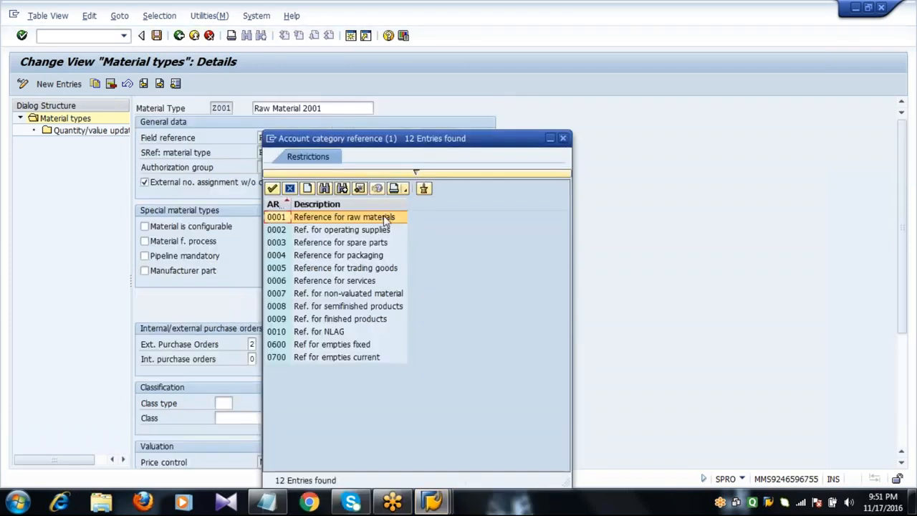
pyautogui.doubleClick(384, 218)
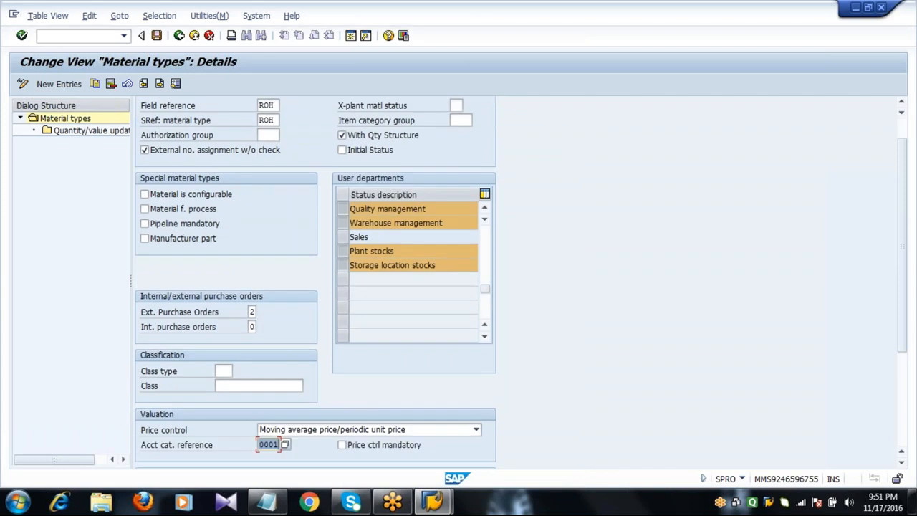
pyautogui.click(321, 381)
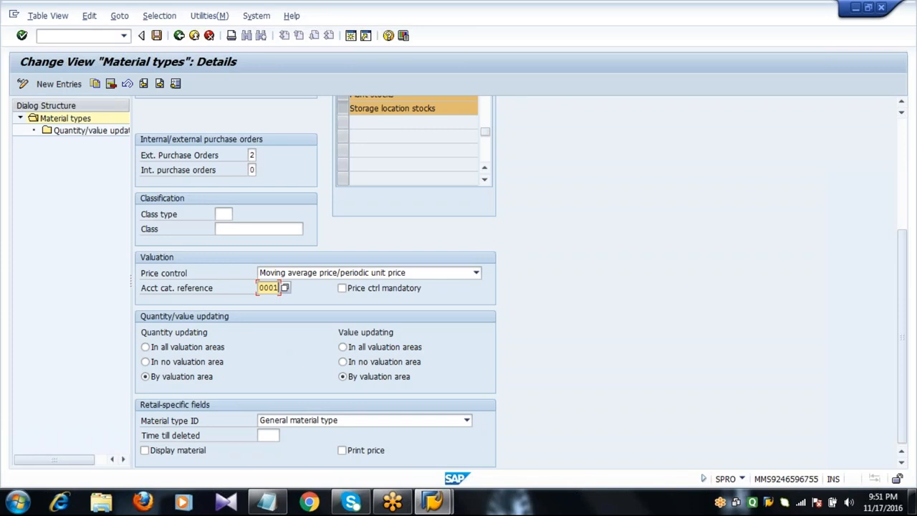
pyautogui.click(285, 289)
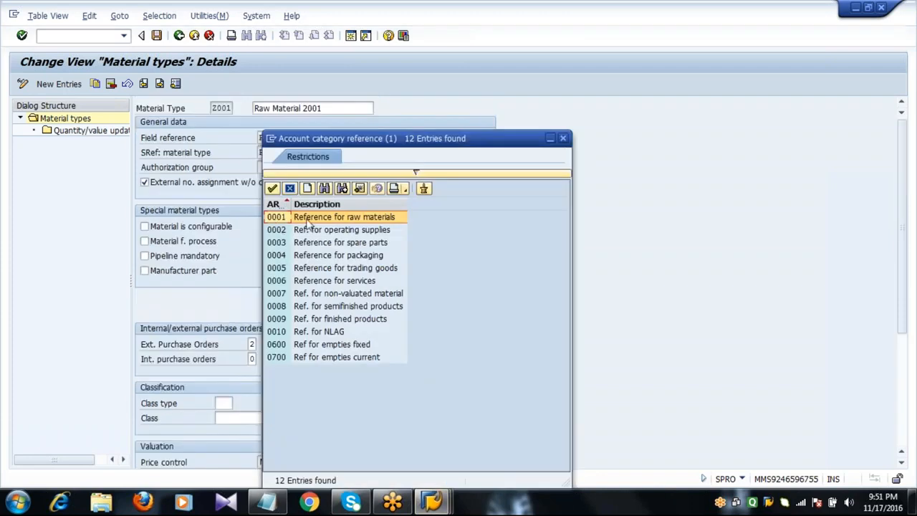
pyautogui.doubleClick(307, 219)
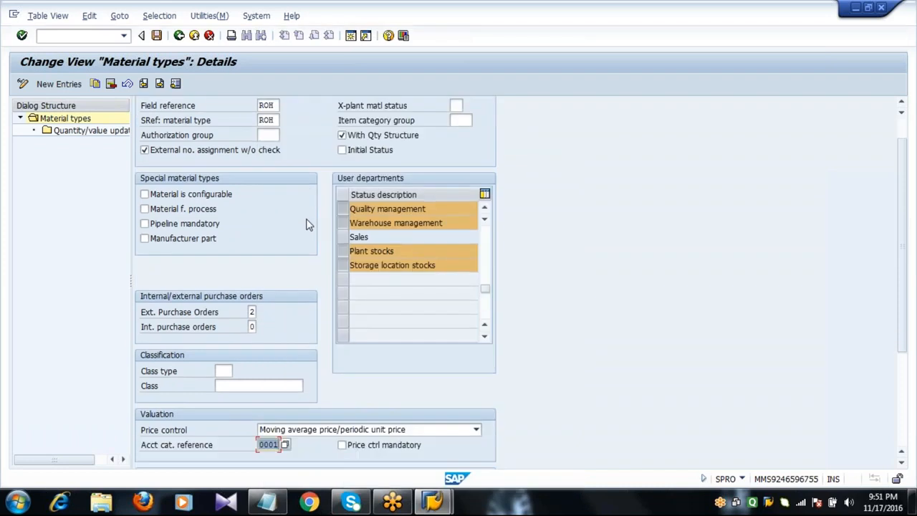
# Step: Set both quantity updating and value updating to By valuation area and save the material type
pyautogui.scroll(-3, 307, 225)
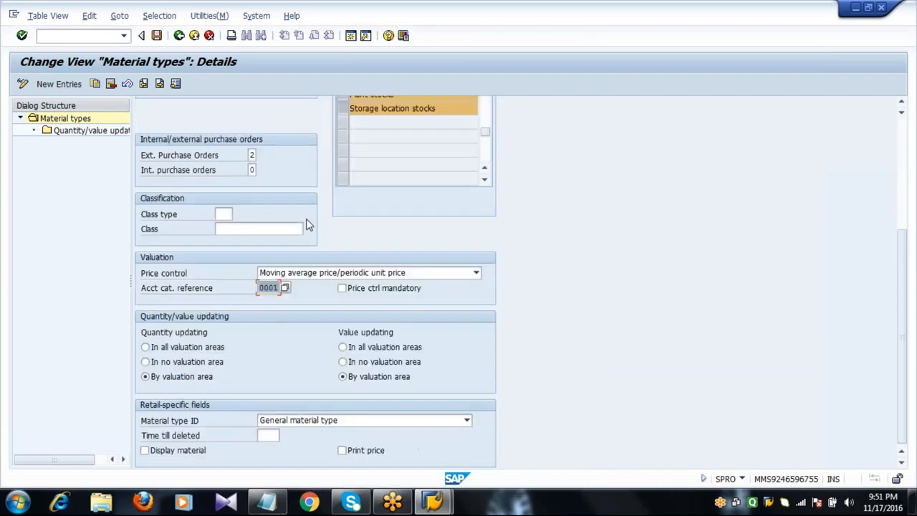
pyautogui.click(194, 331)
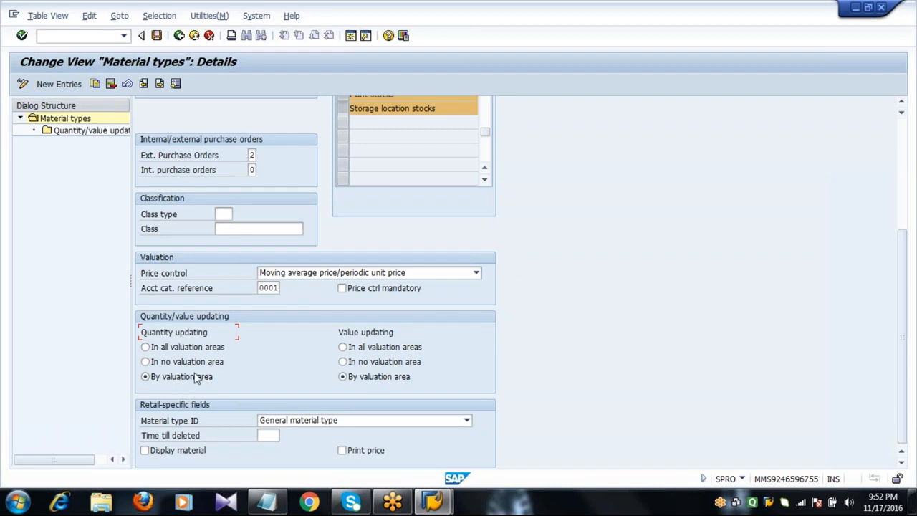
pyautogui.click(172, 381)
pyautogui.click(372, 380)
pyautogui.click(157, 36)
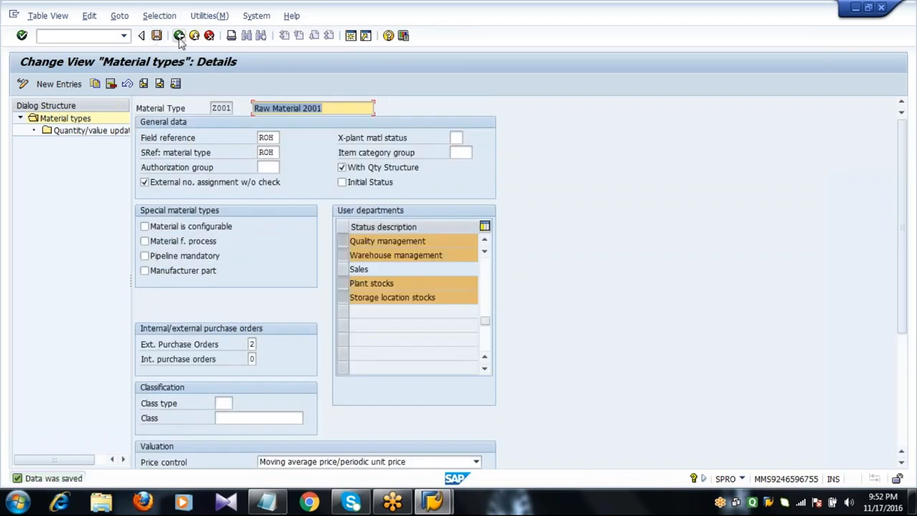
# Step: Return to the material types overview and open the quantity/value updating settings of Z001
pyautogui.click(179, 36)
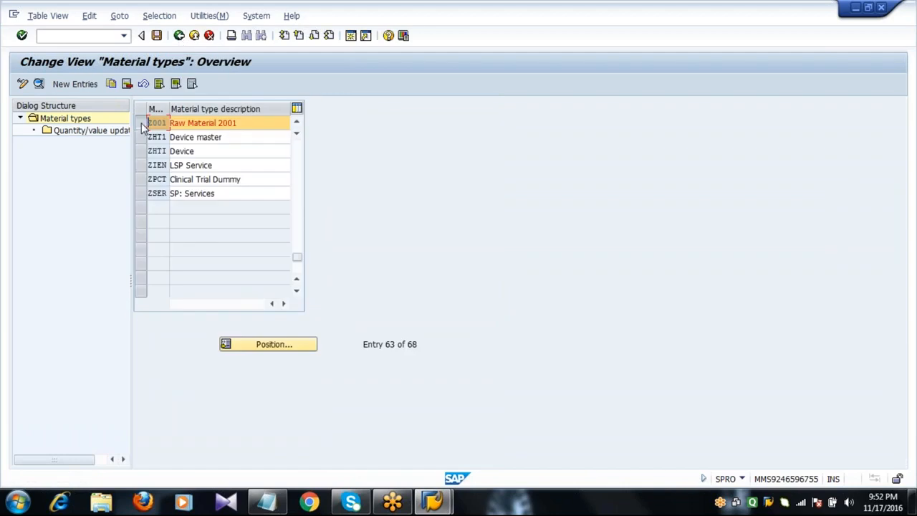
pyautogui.click(98, 134)
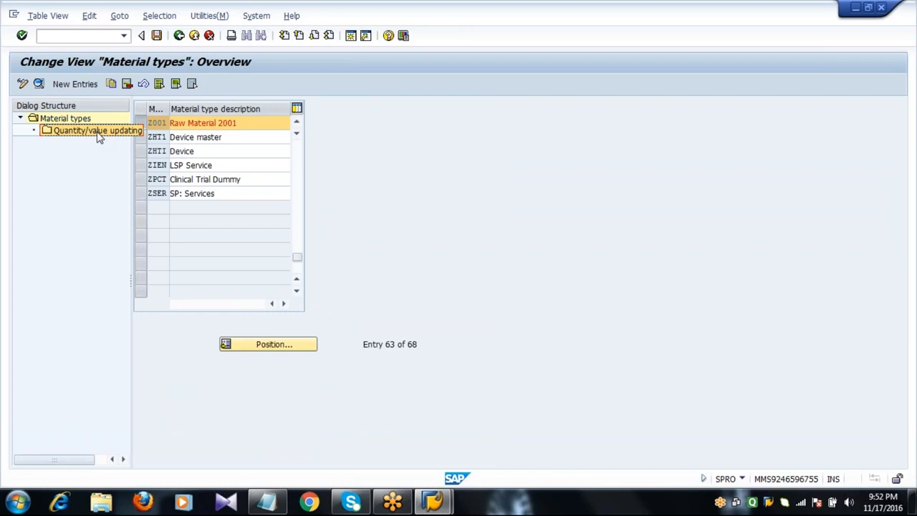
pyautogui.doubleClick(98, 135)
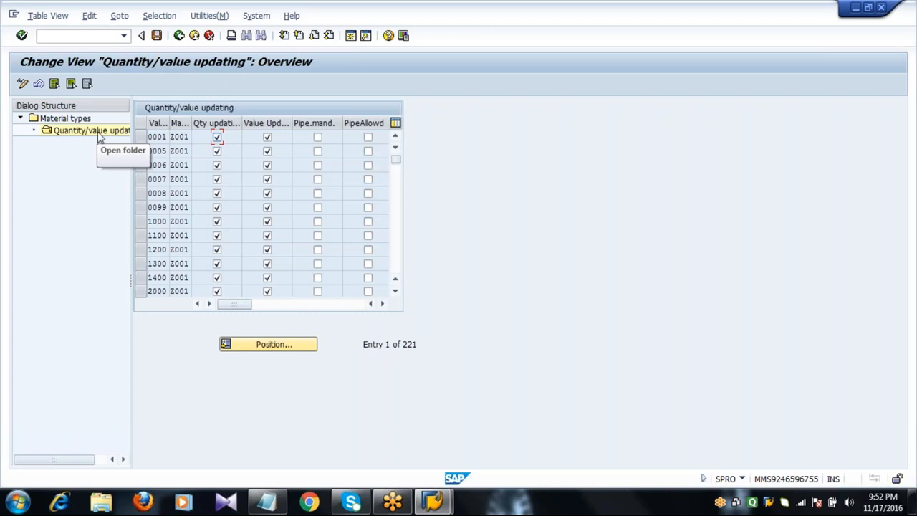
# Step: Position the quantity/value updating list at valuation area 2011 and material type Z001
pyautogui.click(272, 345)
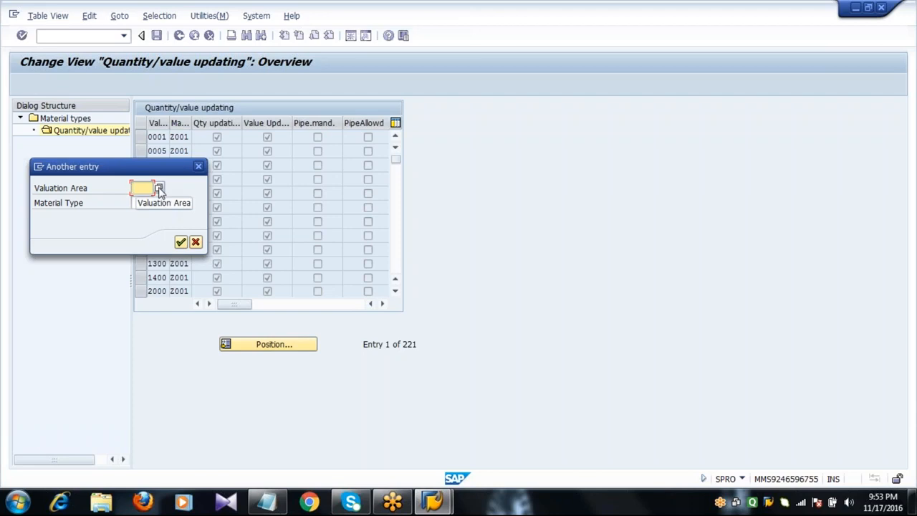
pyautogui.write('20')
pyautogui.write('11')
pyautogui.write('Z001')
pyautogui.press('Return')
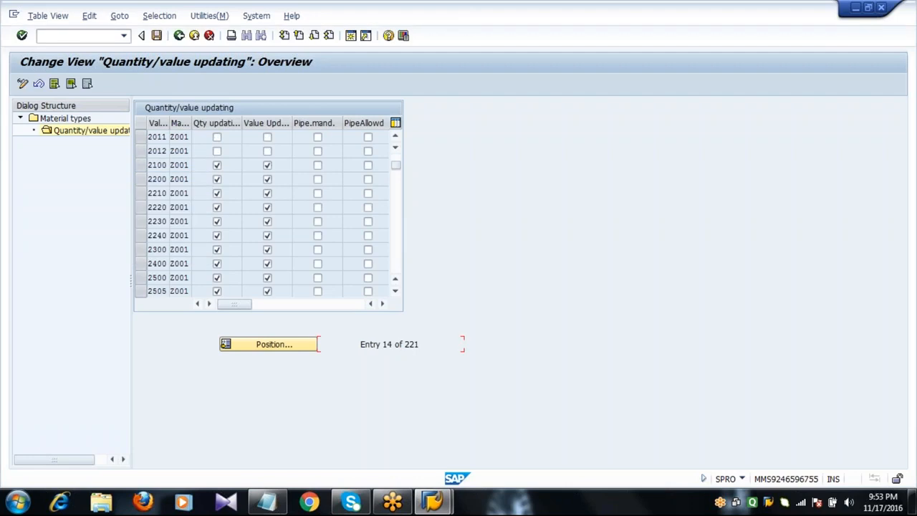
# Step: Enable quantity updating and value updating of Z001 for valuation areas 2011 and 2012 and save the changes
pyautogui.click(141, 137)
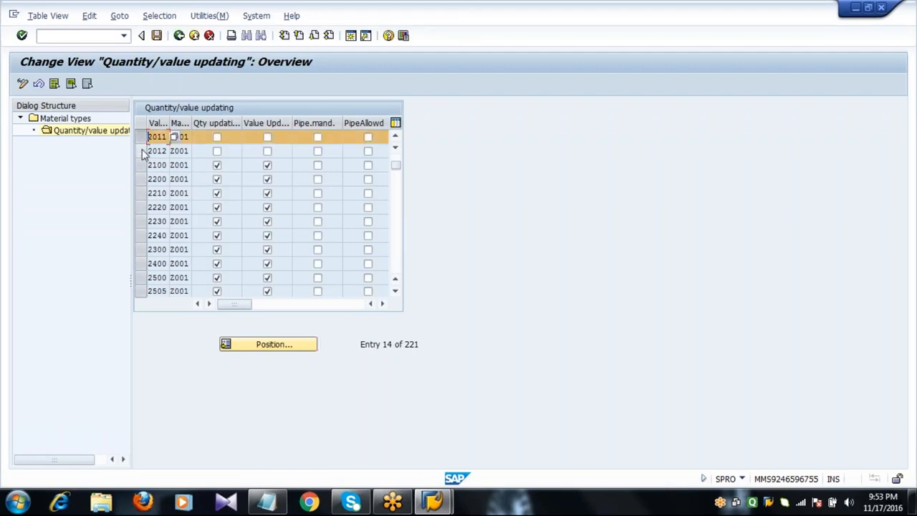
pyautogui.click(140, 151)
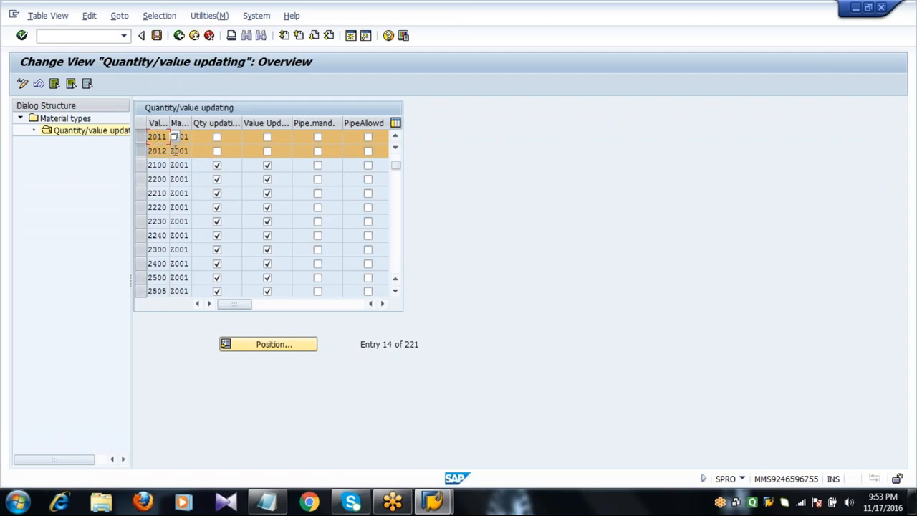
pyautogui.click(176, 151)
pyautogui.click(218, 139)
pyautogui.click(268, 138)
pyautogui.click(223, 154)
pyautogui.click(218, 151)
pyautogui.click(268, 152)
pyautogui.click(157, 39)
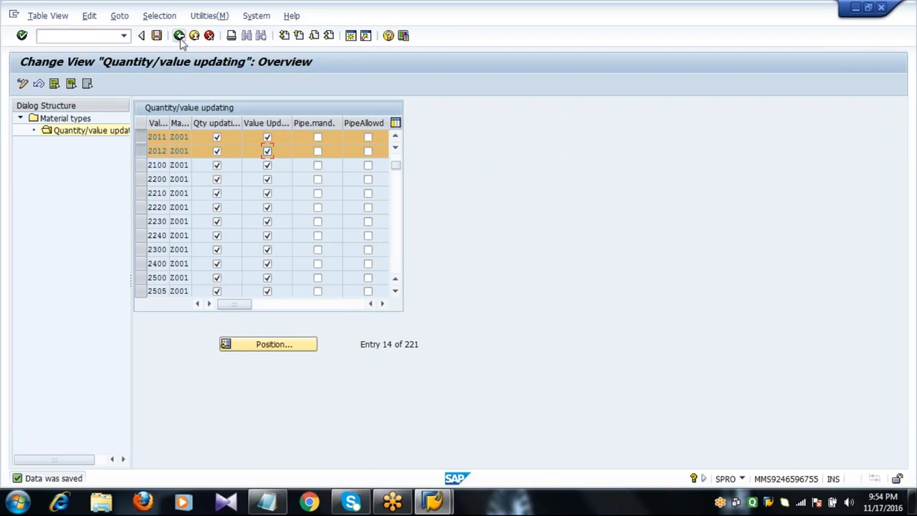
# Step: Return to the material types overview and position the list at material type FERT
pyautogui.click(180, 37)
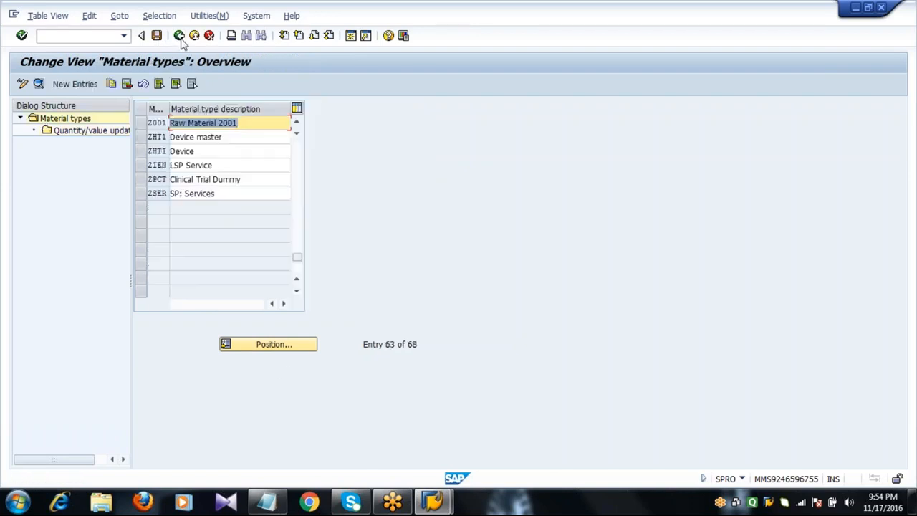
pyautogui.click(282, 344)
pyautogui.write('FERT')
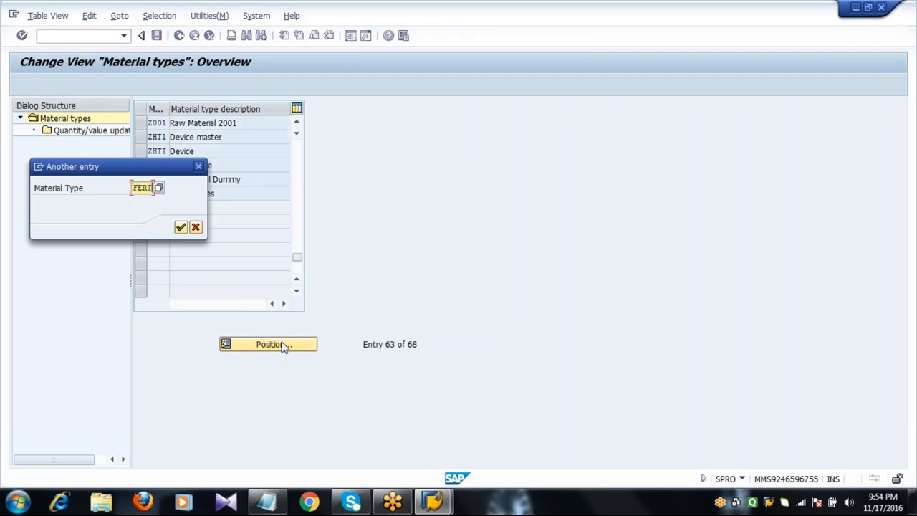
pyautogui.press('Return')
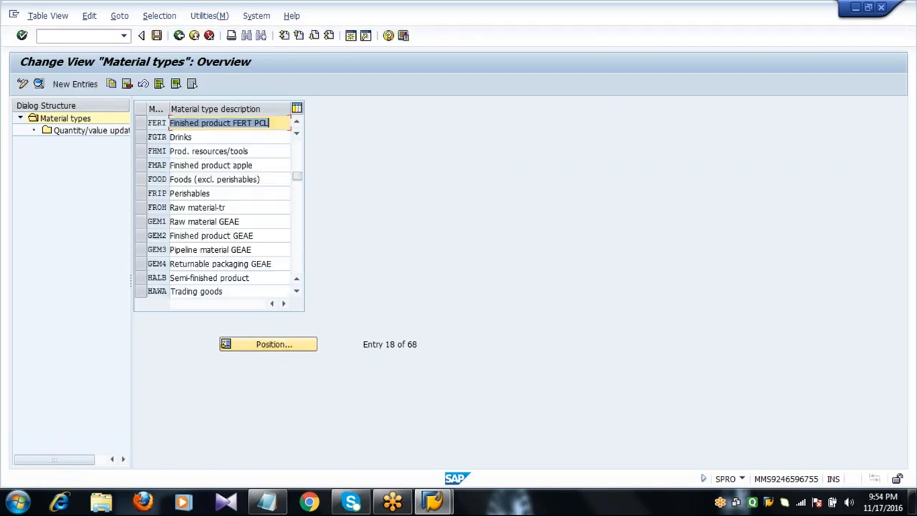
# Step: Copy material type FERT, entering Z002 as the new material type
pyautogui.click(150, 123)
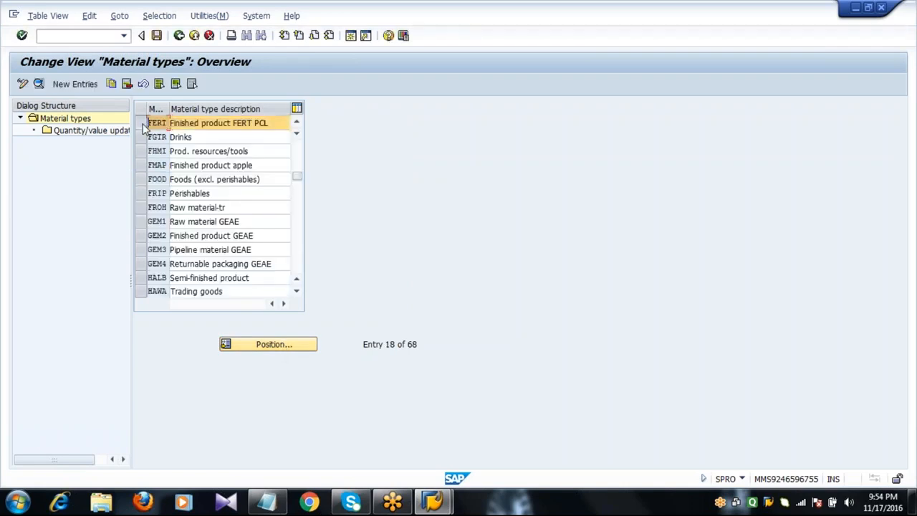
pyautogui.click(111, 86)
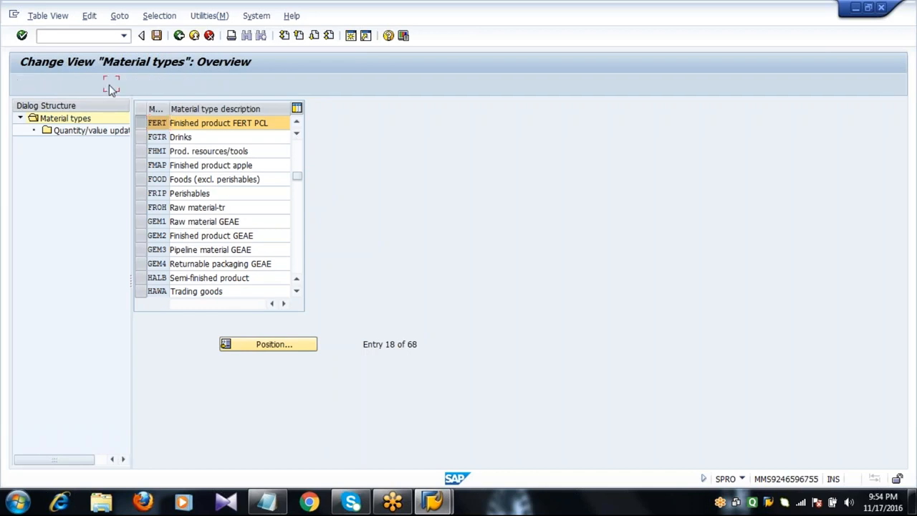
pyautogui.write('Z')
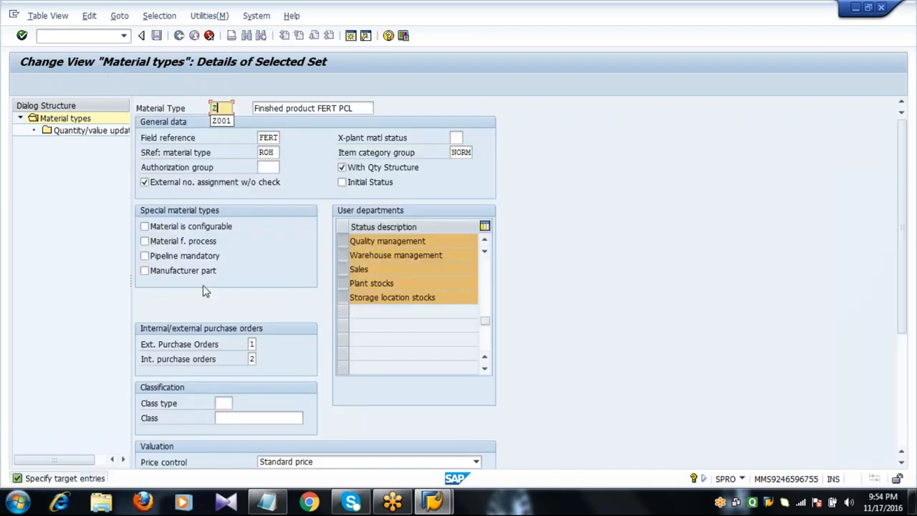
pyautogui.write('002')
pyautogui.press('Tab')
# Step: Change the description of material type Z002 to "Finished Product 2001"
pyautogui.press('End')
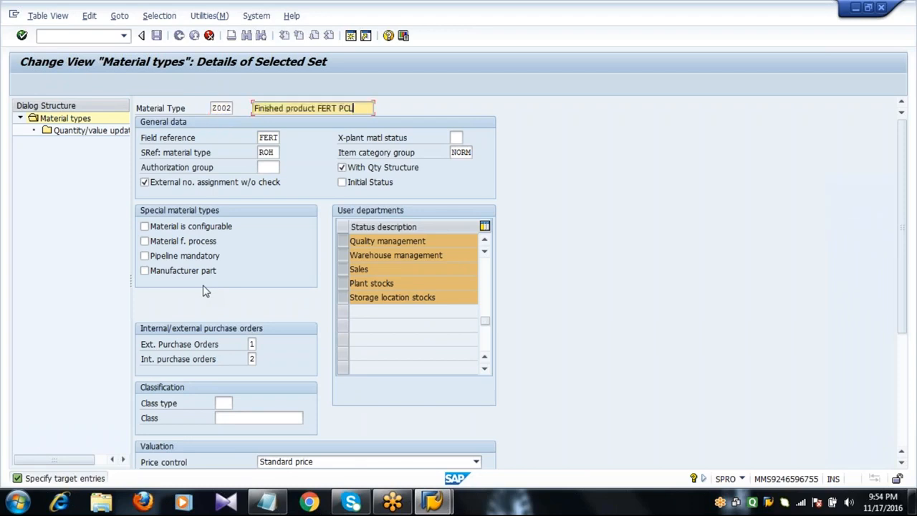
pyautogui.press('BackSpace')
pyautogui.press('BackSpace')
pyautogui.press('BackSpace')
pyautogui.press('BackSpace')
pyautogui.press('BackSpace')
pyautogui.press('BackSpace')
pyautogui.press('BackSpace')
pyautogui.press('BackSpace')
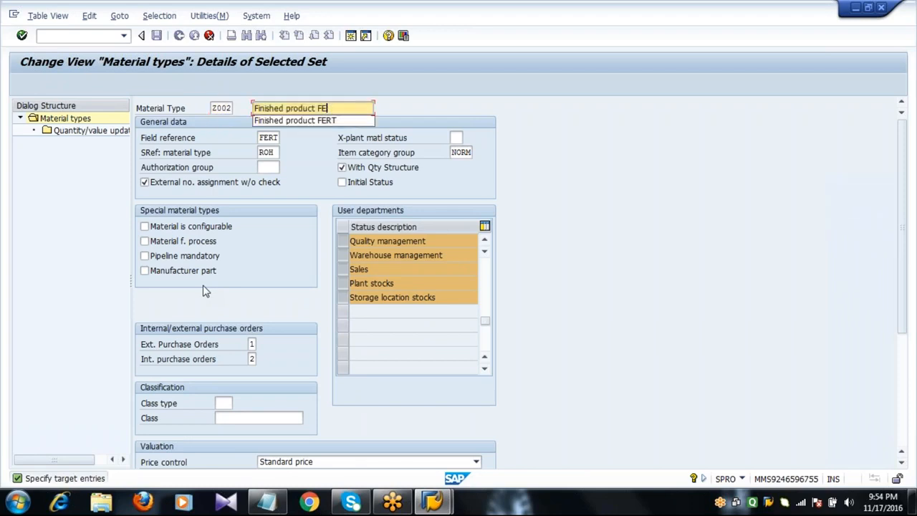
pyautogui.write('2001')
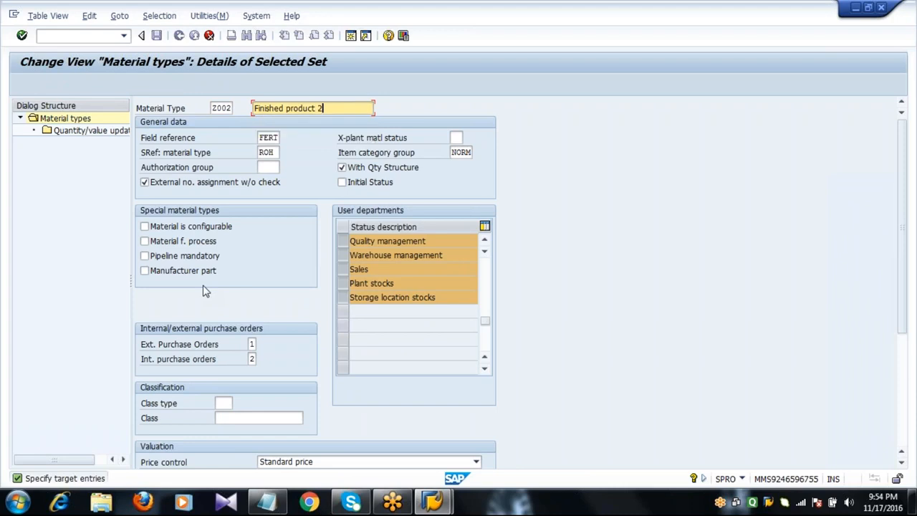
pyautogui.click(291, 109)
pyautogui.press('BackSpace')
pyautogui.write('P')
pyautogui.click(349, 110)
# Step: Confirm the copy of Z002 with its dependent quantity/value updating entries and save it
pyautogui.press('Return')
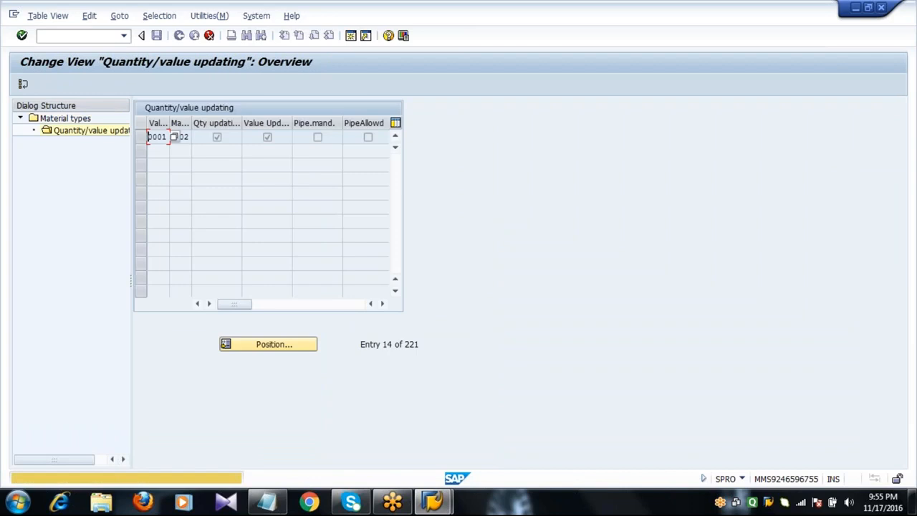
pyautogui.press('Return')
pyautogui.press('Return')
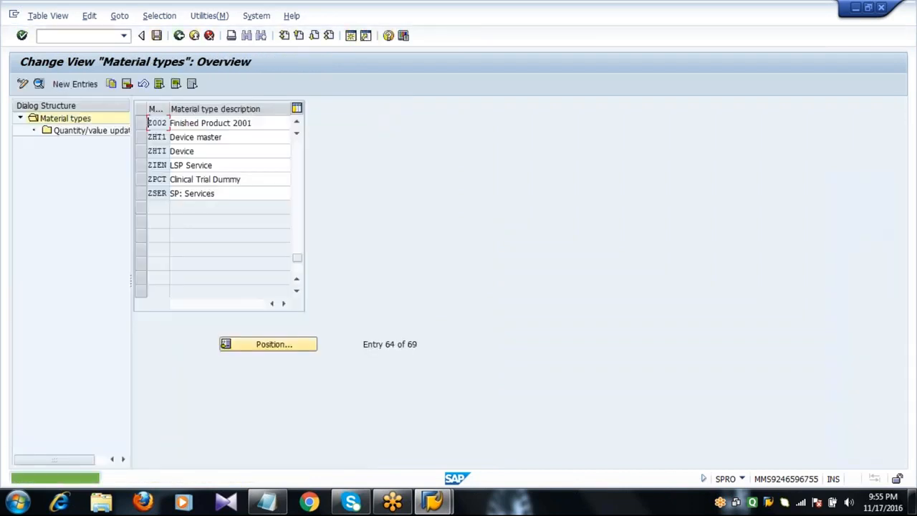
pyautogui.click(158, 36)
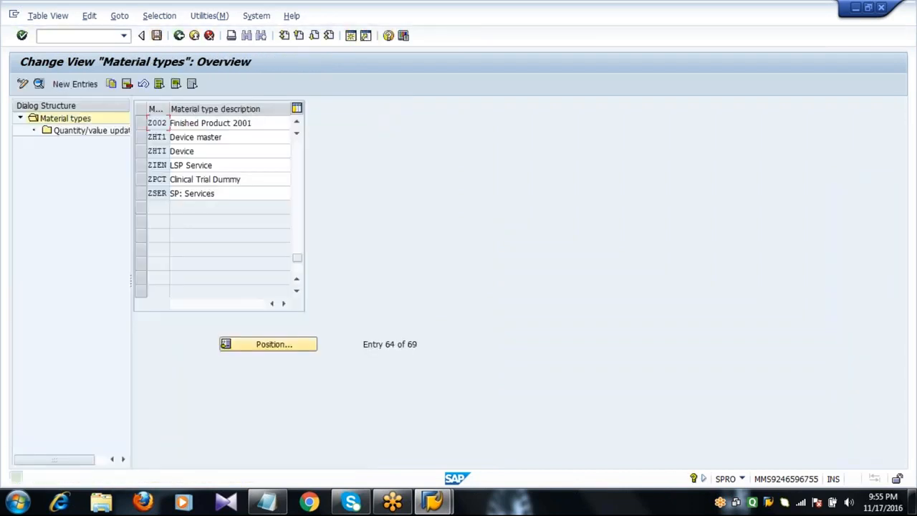
# Step: Open the details of material type Z002 at the first entries of its user departments
pyautogui.click(142, 123)
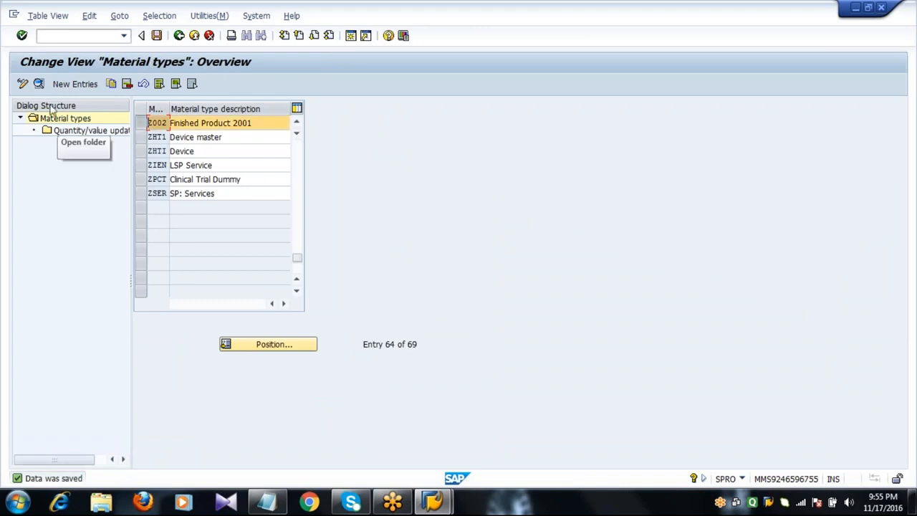
pyautogui.click(40, 84)
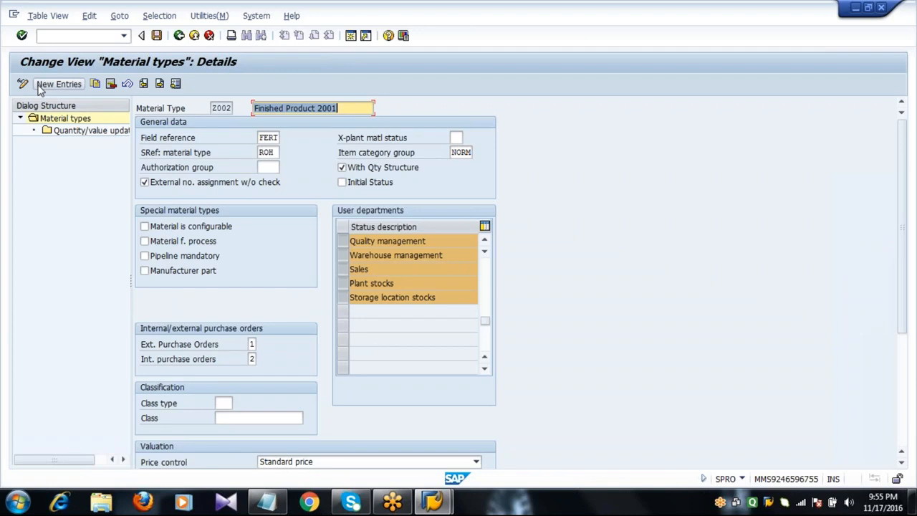
pyautogui.click(485, 276)
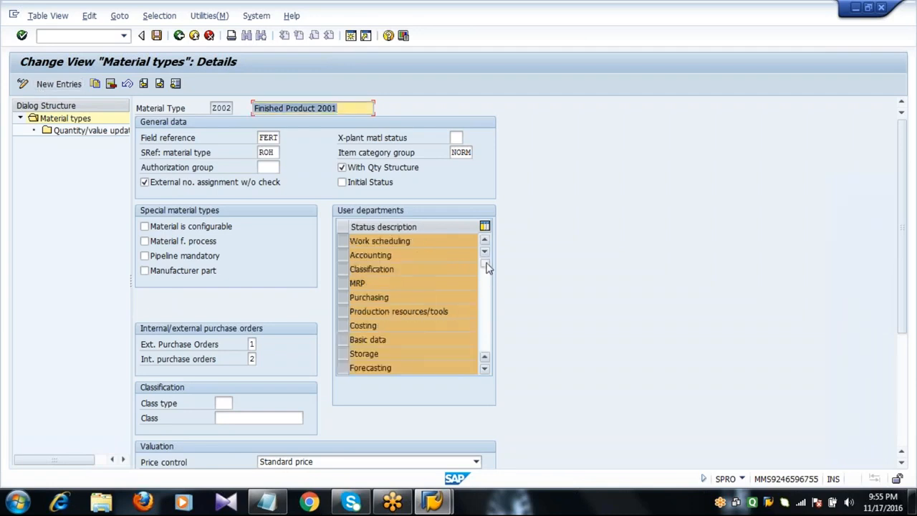
# Step: Deselect and reselect the user departments Accounting, Purchasing, Basic data, Storage, Plant stocks and Storage location stocks of Z002 one by one
pyautogui.click(344, 256)
pyautogui.click(344, 256)
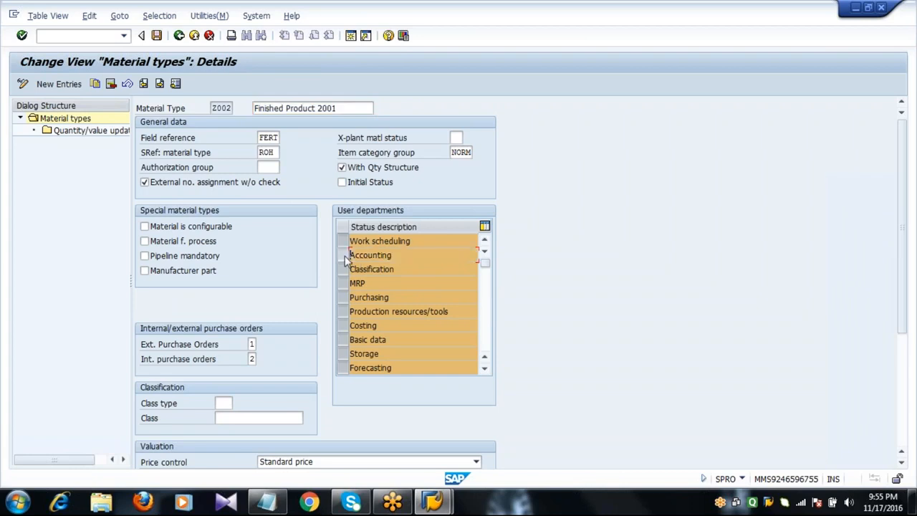
pyautogui.click(343, 298)
pyautogui.click(343, 299)
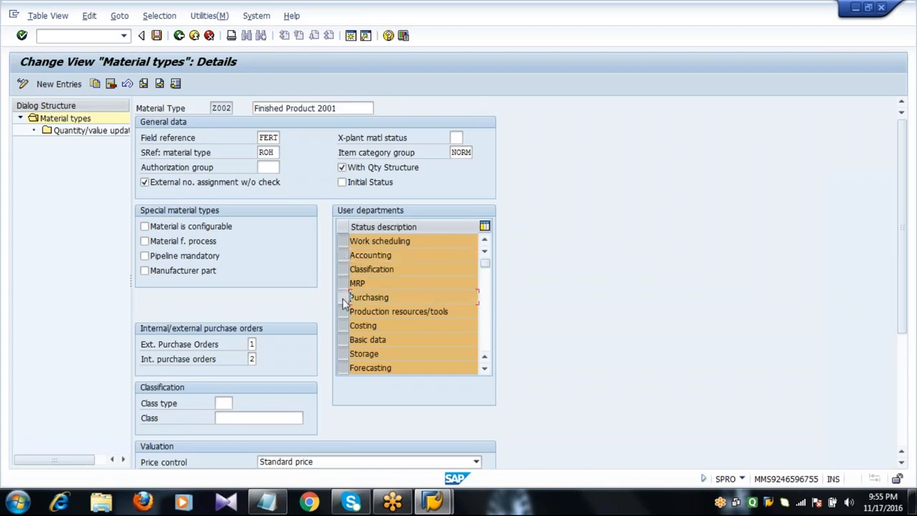
pyautogui.click(343, 339)
pyautogui.click(344, 340)
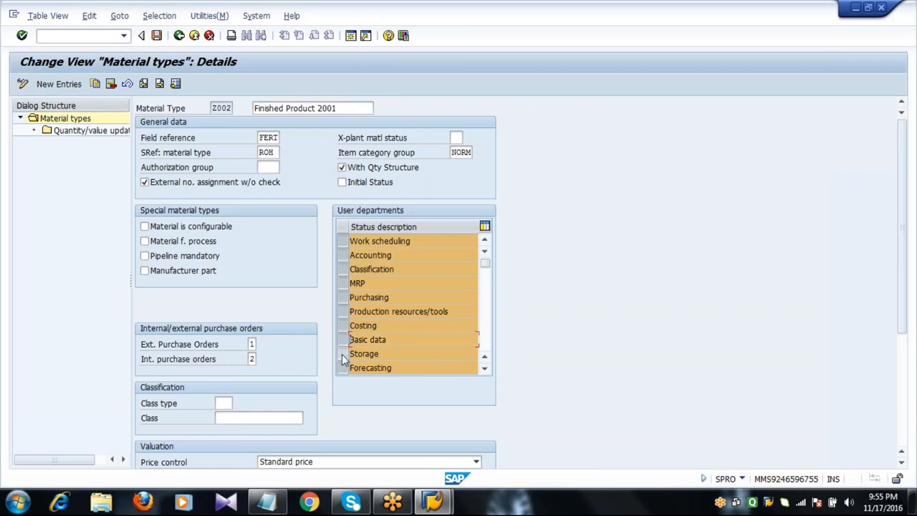
pyautogui.click(343, 354)
pyautogui.click(342, 354)
pyautogui.scroll(-5, 342, 354)
pyautogui.click(342, 286)
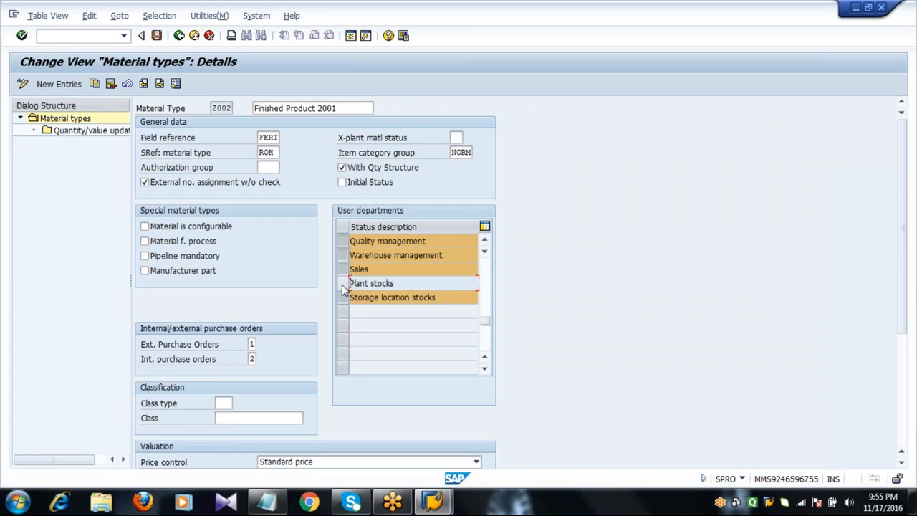
pyautogui.click(343, 286)
pyautogui.click(343, 300)
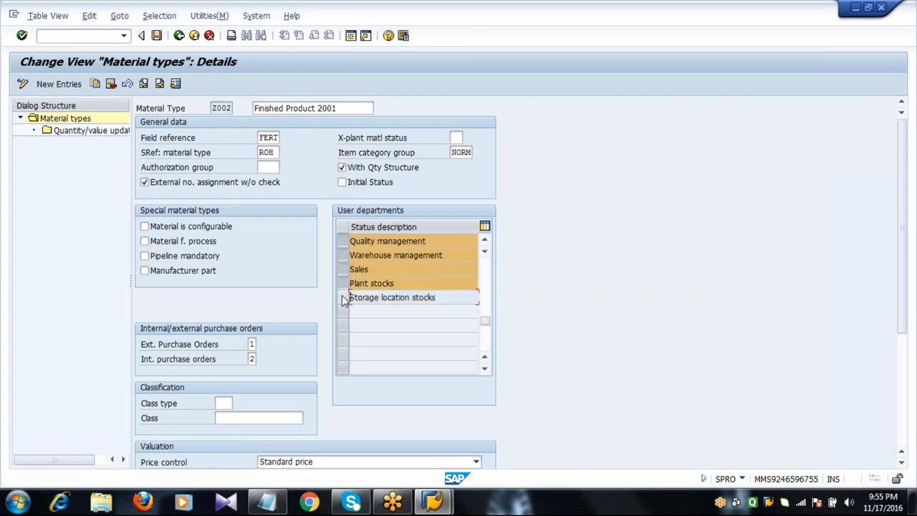
pyautogui.click(343, 300)
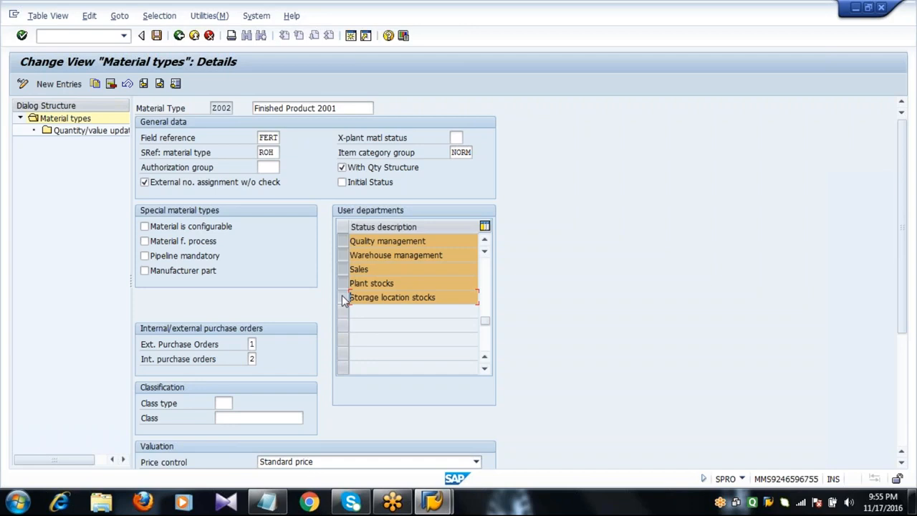
pyautogui.scroll(-3, 342, 295)
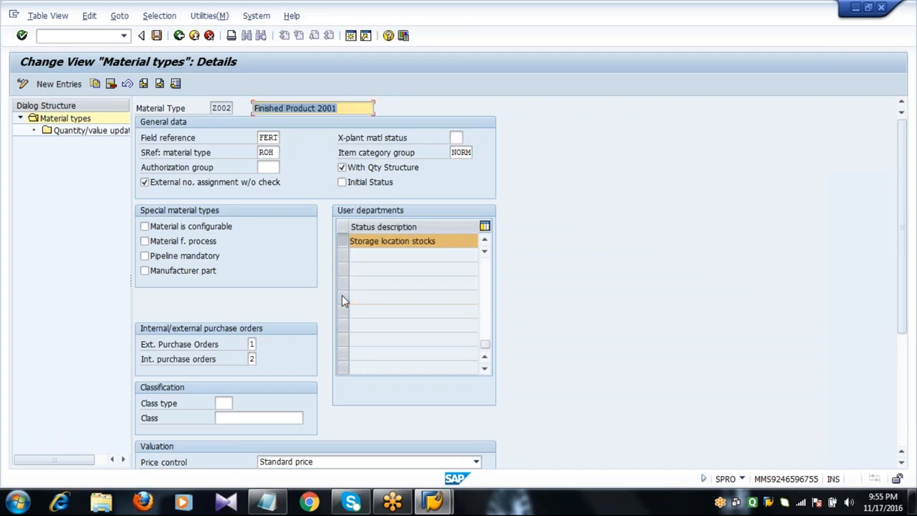
# Step: Set external purchase orders to 2 and internal purchase orders to 0 for material type Z002
pyautogui.click(252, 345)
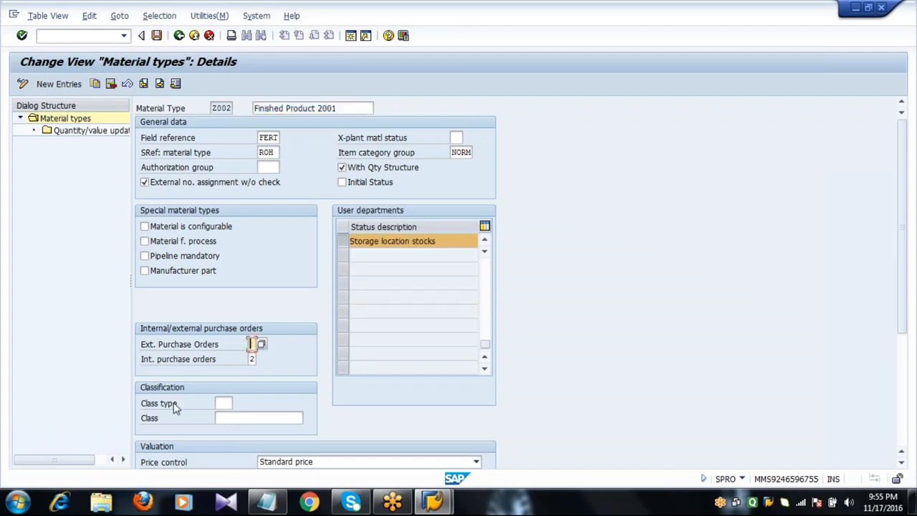
pyautogui.write('2')
pyautogui.press('Tab')
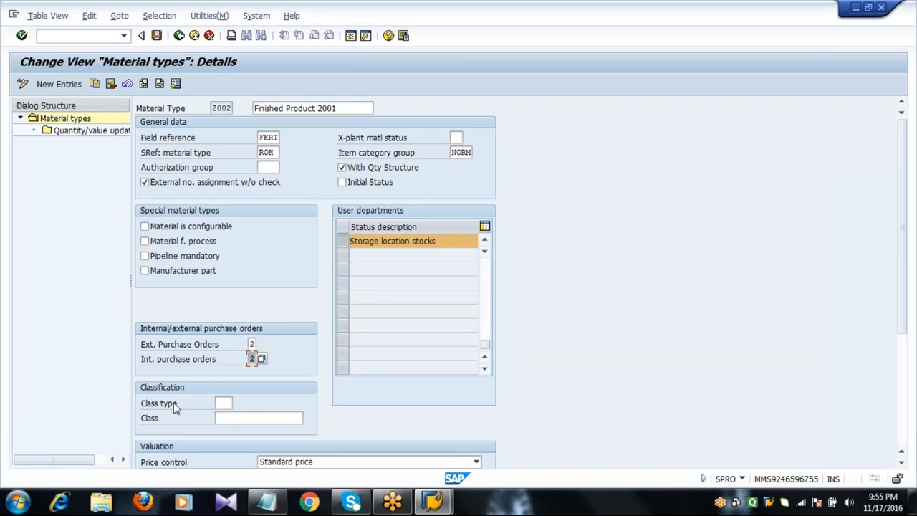
pyautogui.write('0')
pyautogui.scroll(-5, 175, 406)
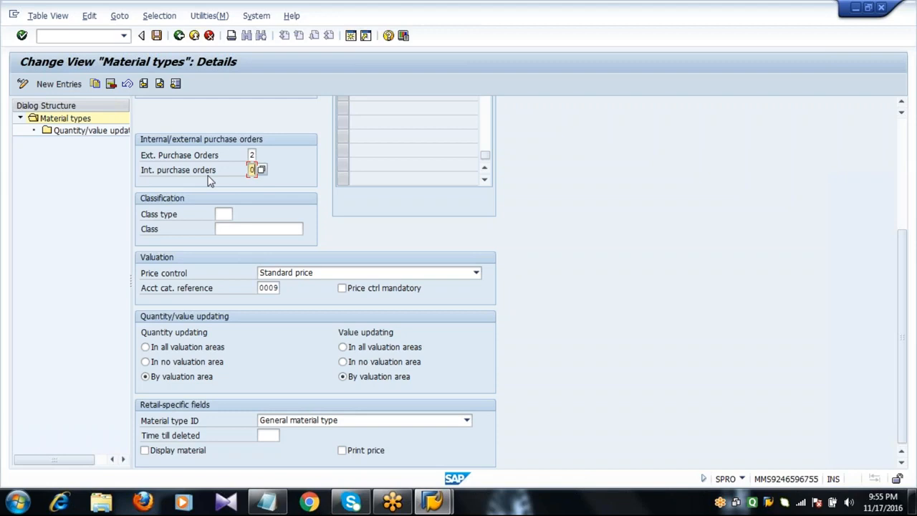
pyautogui.press('Return')
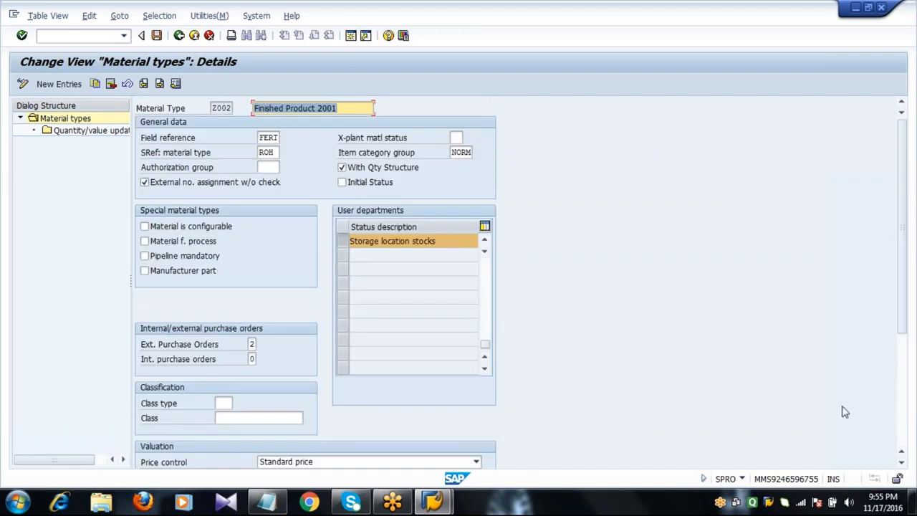
# Step: Choose Standard price as the price control in the valuation settings of Z002
pyautogui.click(905, 423)
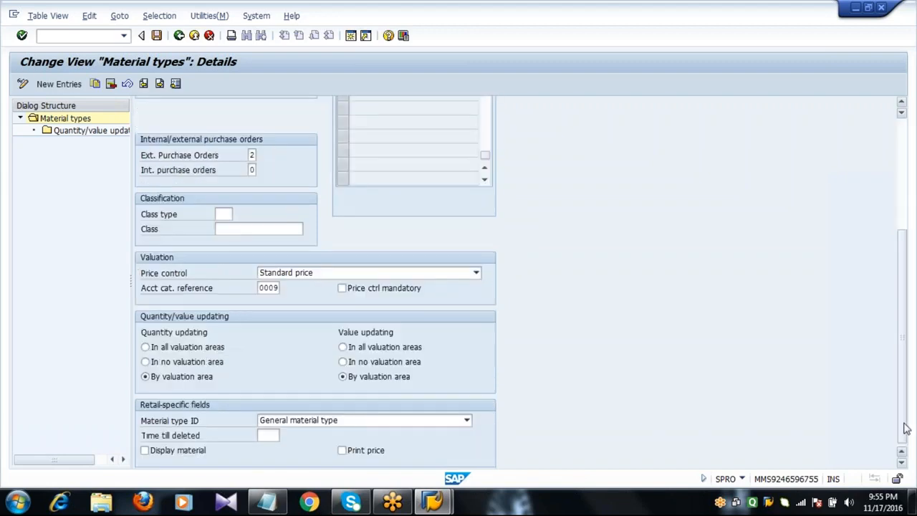
pyautogui.click(180, 274)
pyautogui.click(280, 276)
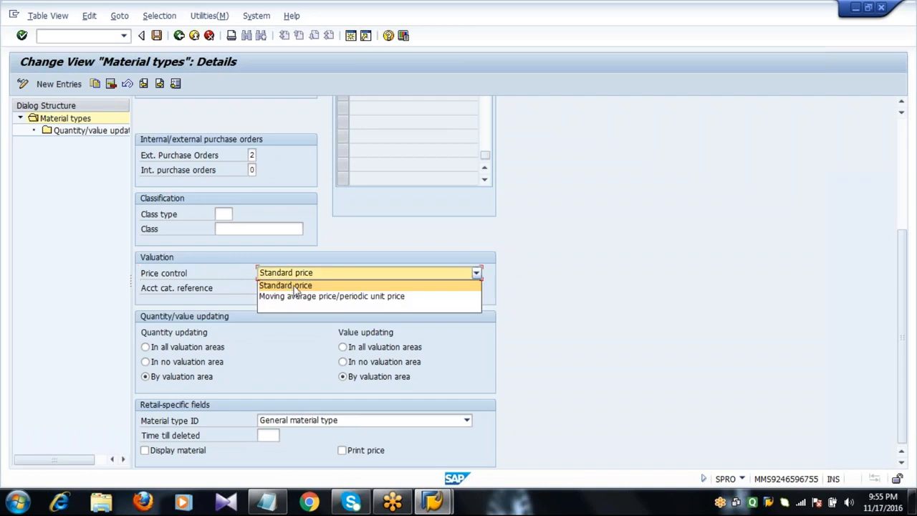
pyautogui.click(297, 290)
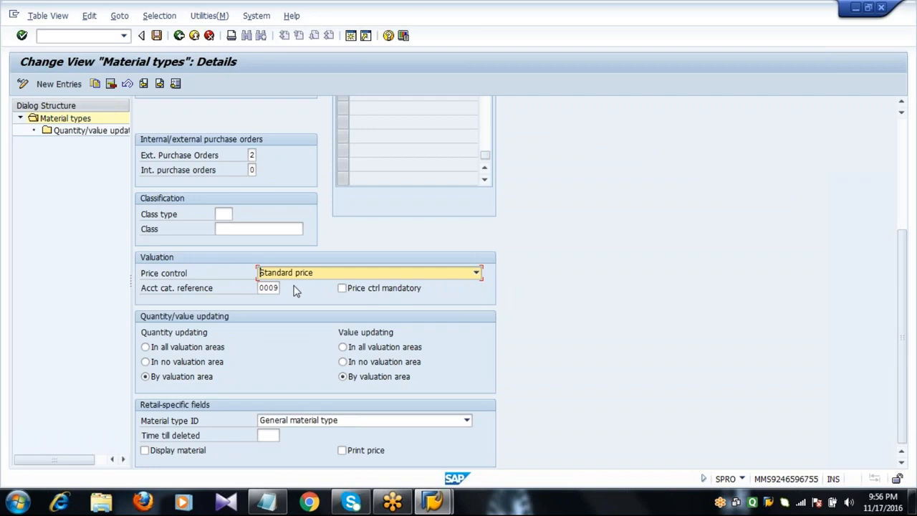
# Step: Choose account category reference 0009, Ref. for finished products, in the valuation settings of Z002
pyautogui.click(174, 296)
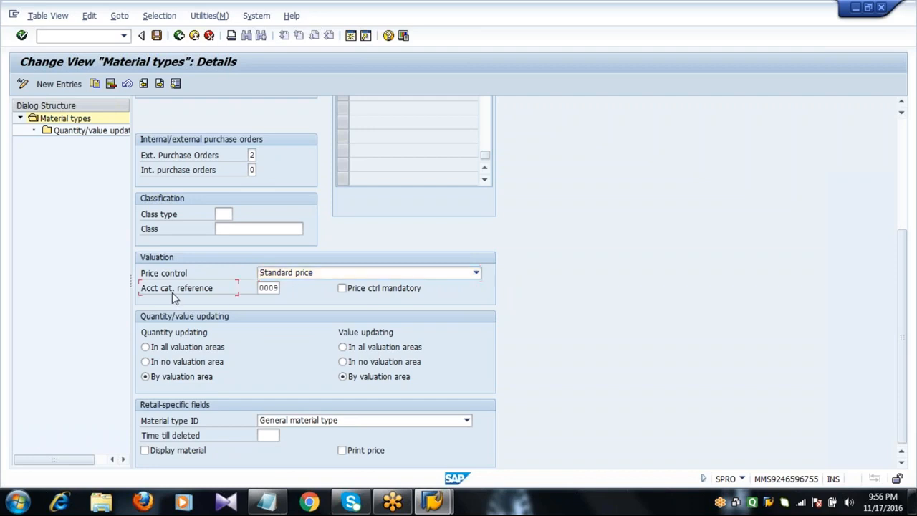
pyautogui.click(282, 287)
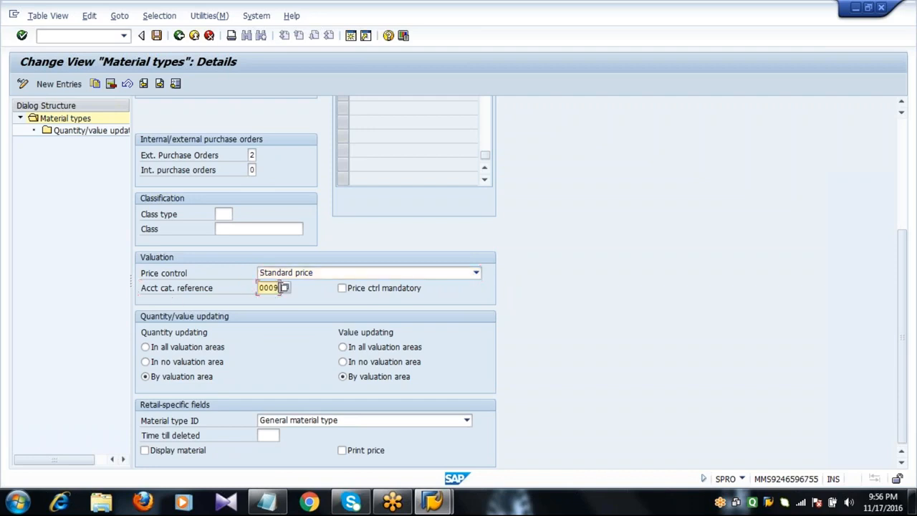
pyautogui.click(289, 288)
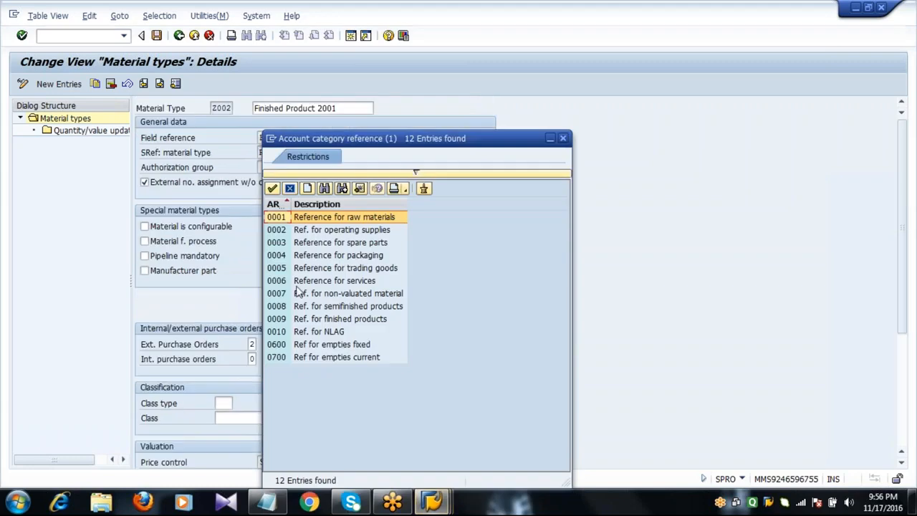
pyautogui.click(323, 321)
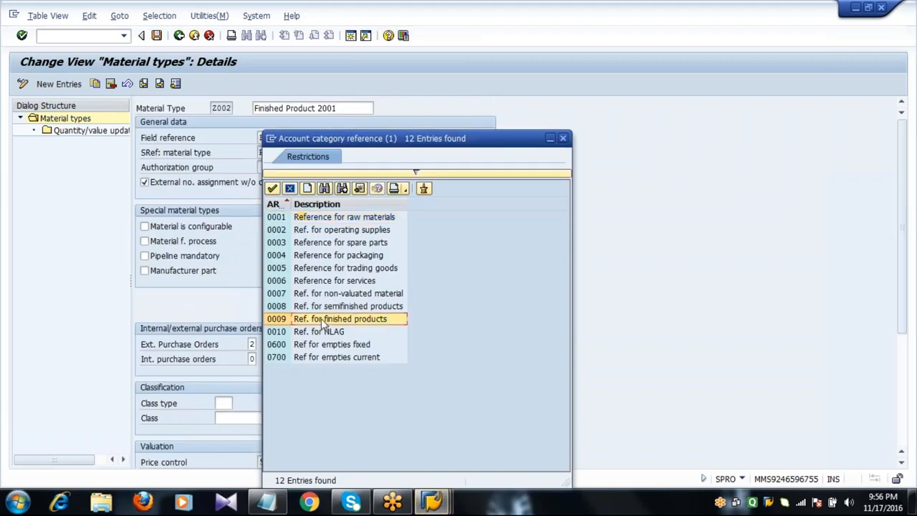
pyautogui.doubleClick(395, 324)
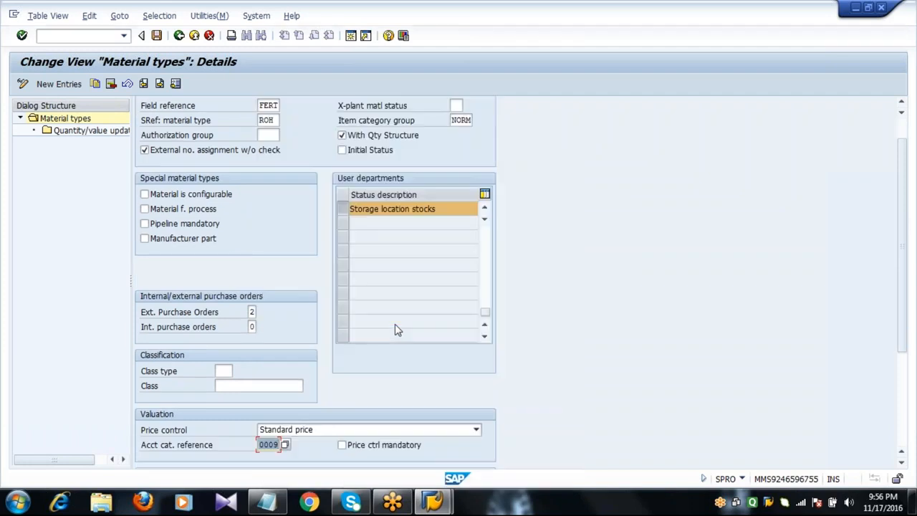
# Step: Set quantity updating of Z002 to By valuation area, save the material type and return to the overview
pyautogui.scroll(-5, 395, 326)
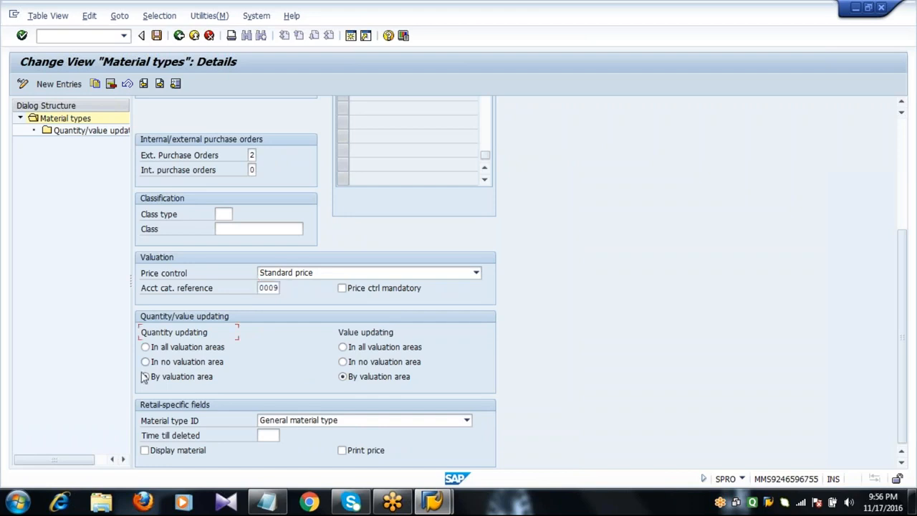
pyautogui.click(161, 383)
pyautogui.click(157, 36)
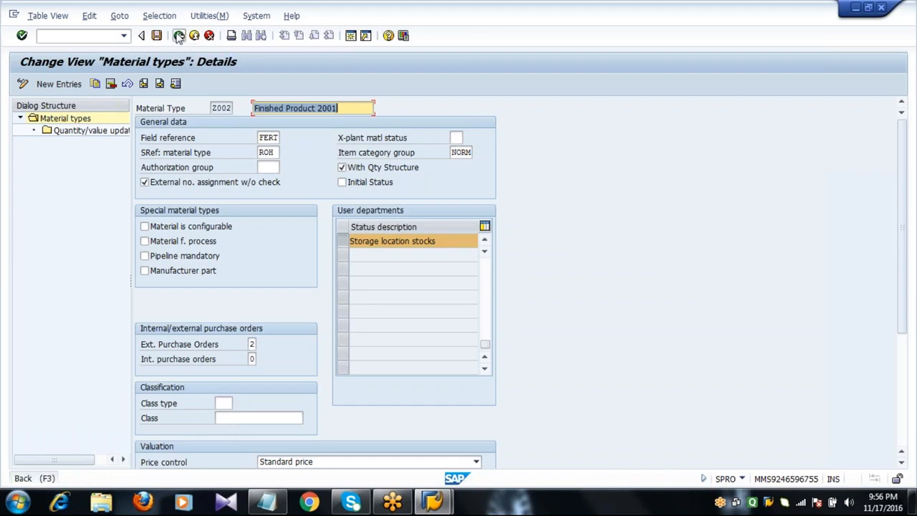
pyautogui.click(179, 36)
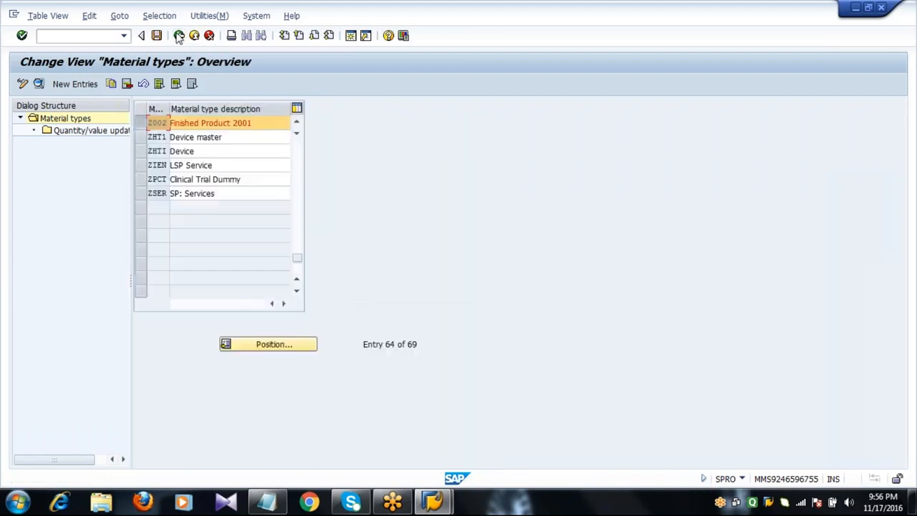
# Step: Open the quantity/value updating of Z002 and jump to the entry for valuation area 2011
pyautogui.doubleClick(103, 139)
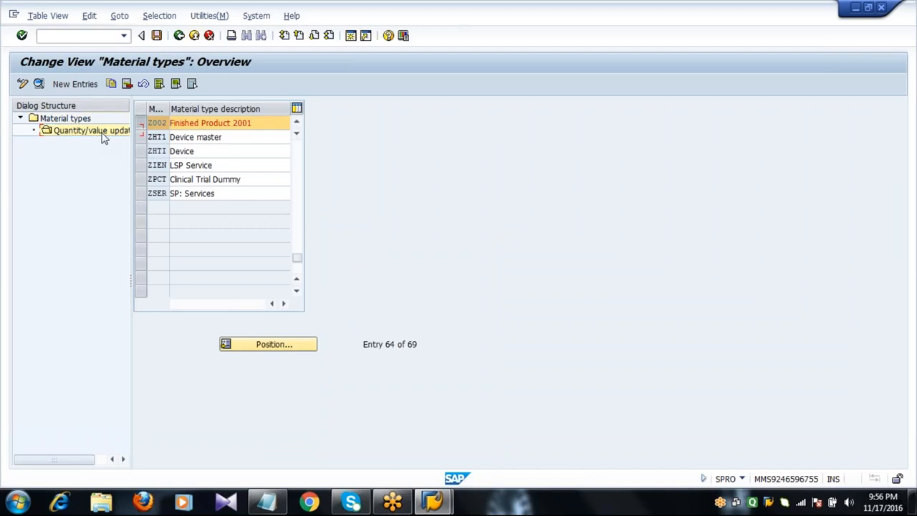
pyautogui.click(271, 347)
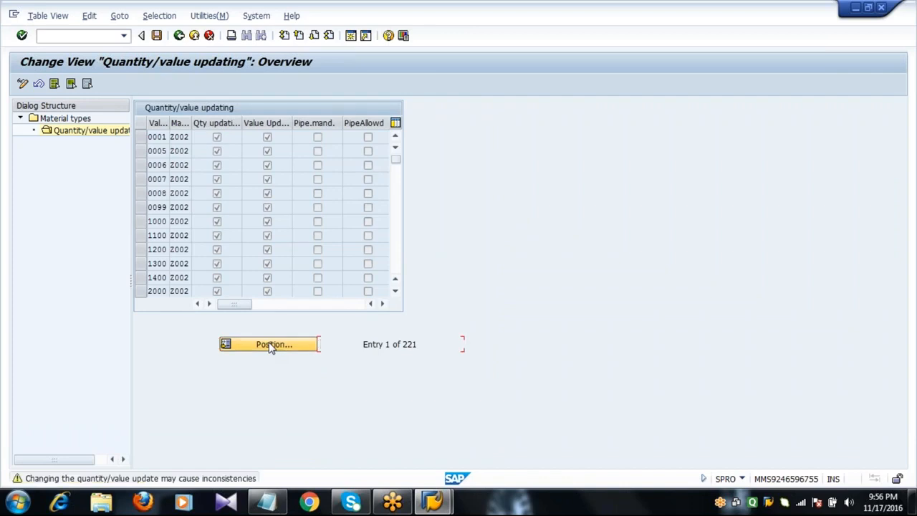
pyautogui.click(271, 346)
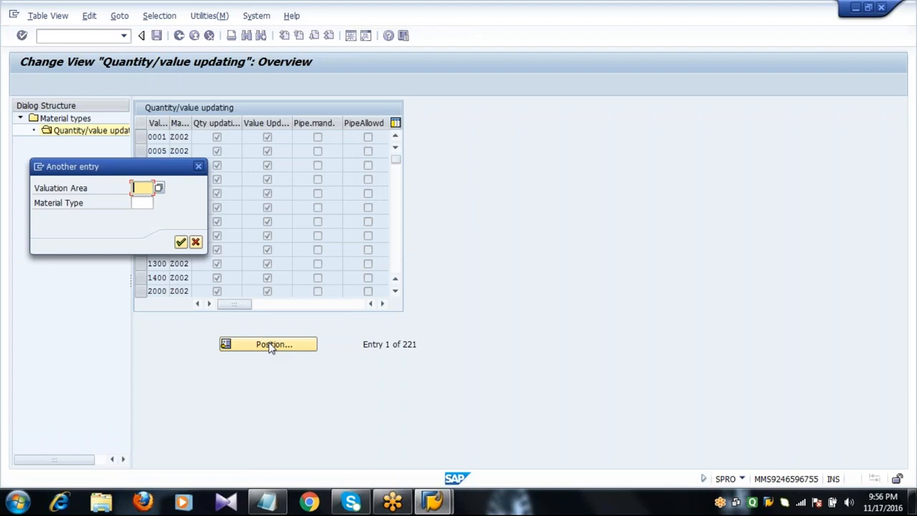
pyautogui.write('2011')
pyautogui.press('Tab')
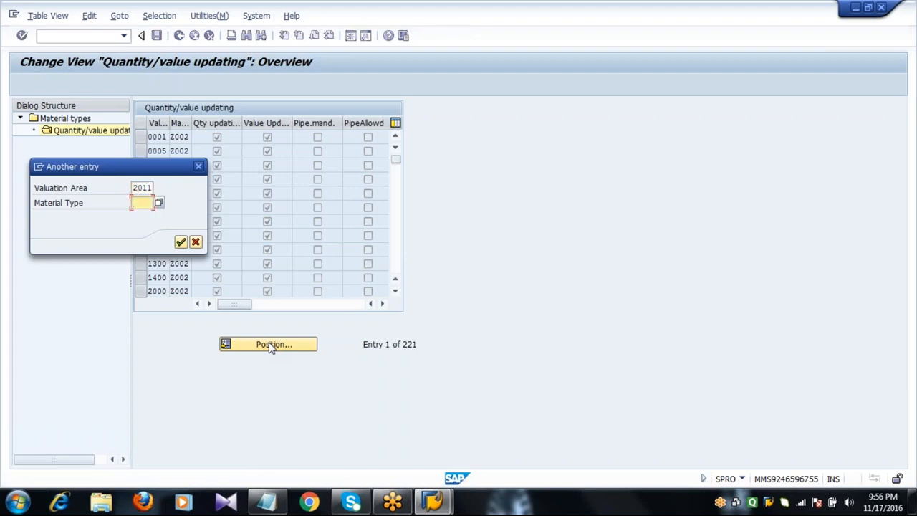
pyautogui.write('2002')
pyautogui.press('Return')
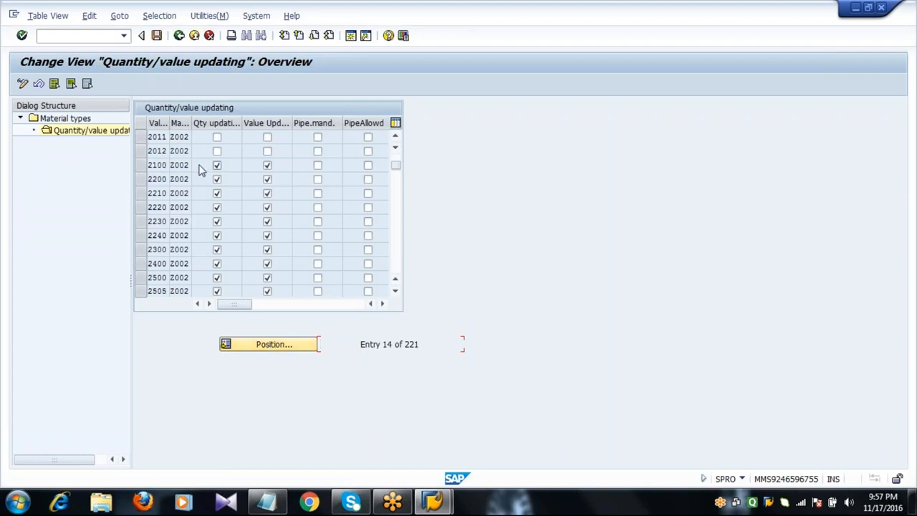
# Step: Enable quantity and value updating of Z002 for valuation areas 2011 and 2012, save, and return to the material types overview
pyautogui.moveTo(142, 136); pyautogui.dragTo(143, 151)
pyautogui.click(217, 137)
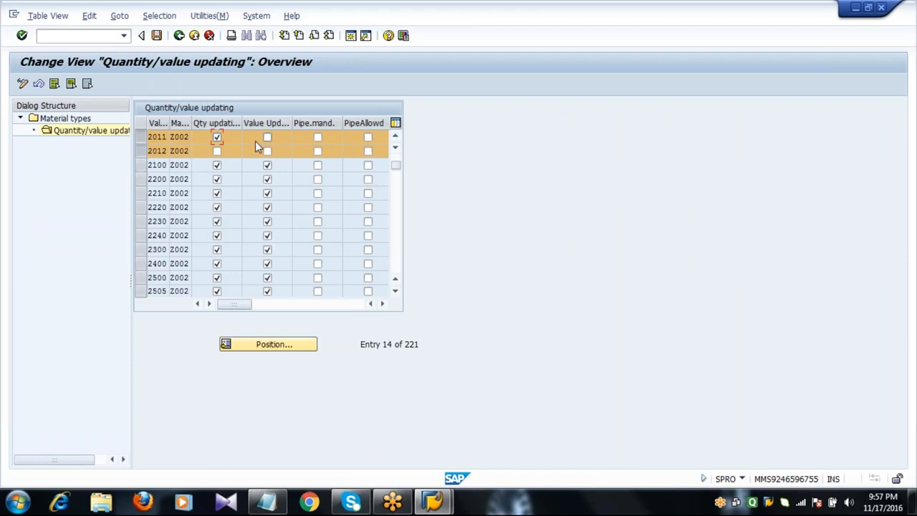
pyautogui.click(266, 138)
pyautogui.click(217, 151)
pyautogui.click(267, 151)
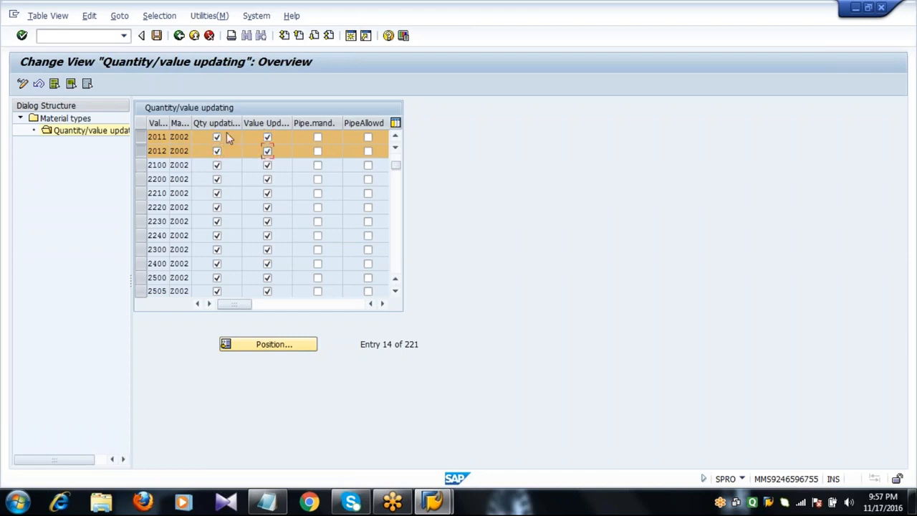
pyautogui.click(161, 40)
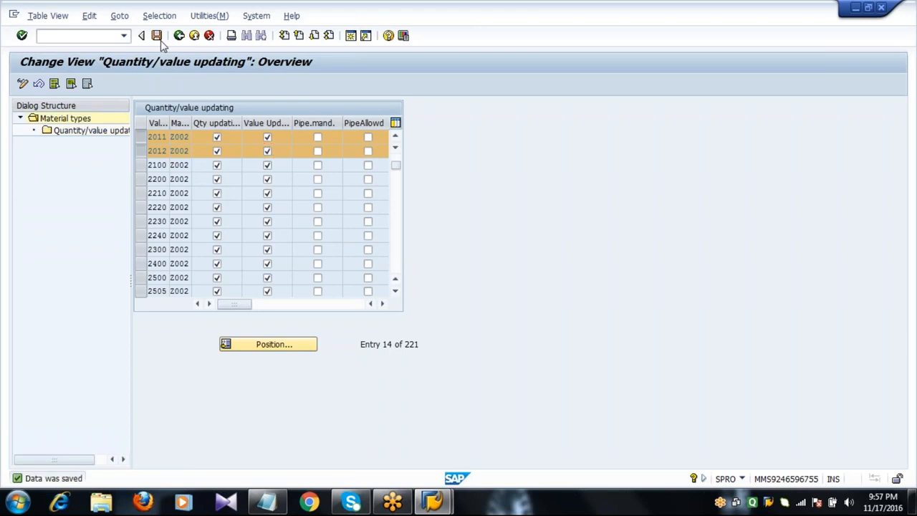
pyautogui.press('F3')
# Step: Find material type PIPE in the overview and start a copy of it
pyautogui.click(269, 347)
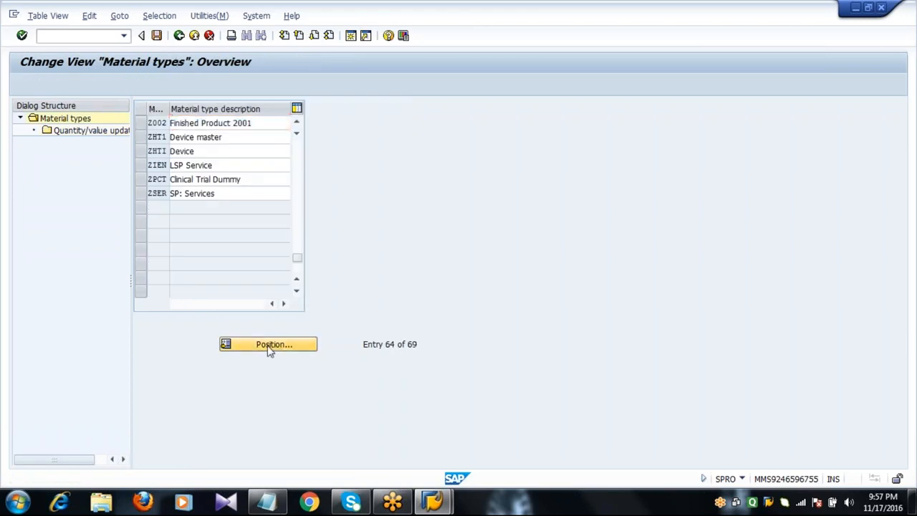
pyautogui.write('PIPE')
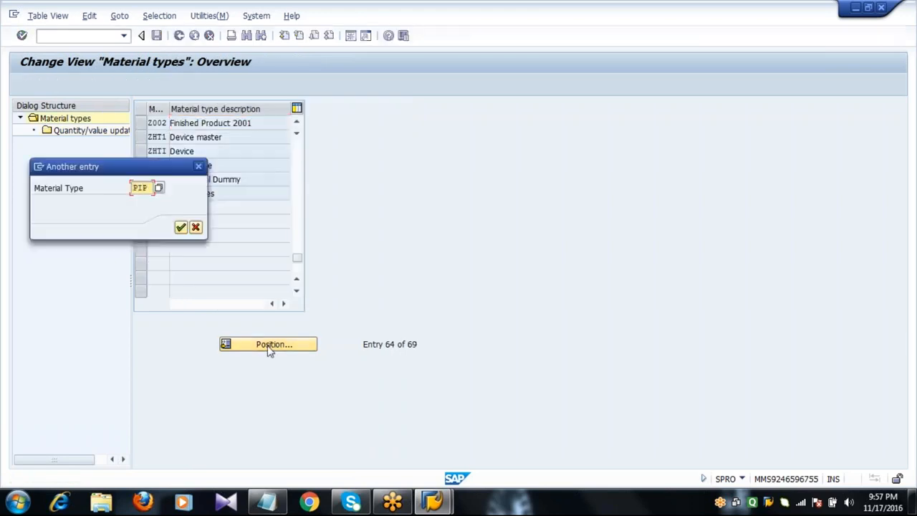
pyautogui.press('Return')
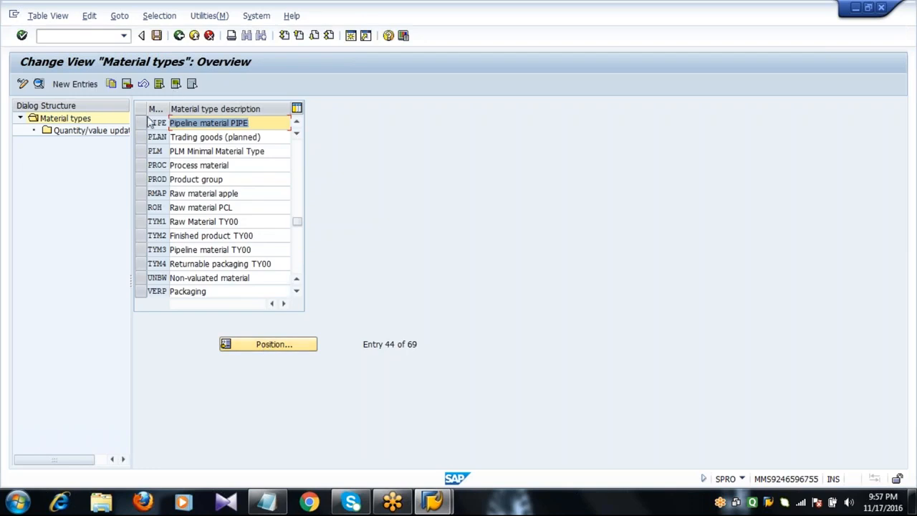
pyautogui.click(142, 123)
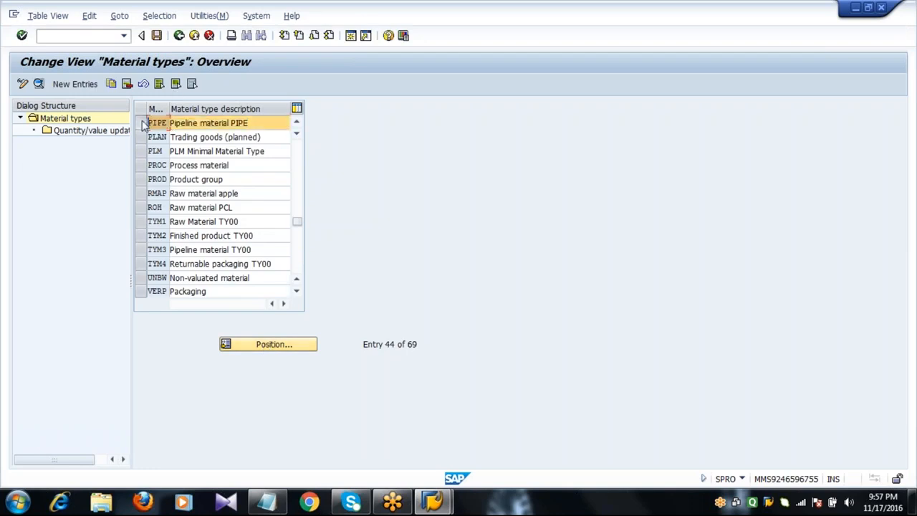
pyautogui.click(111, 84)
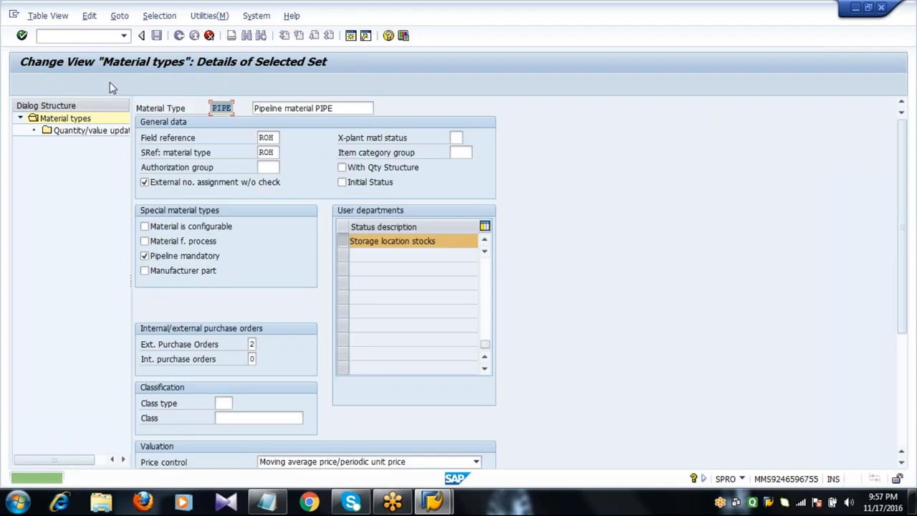
# Step: Name the copied material type Z003 and describe it as Pipeline material 2001
pyautogui.write('Z003')
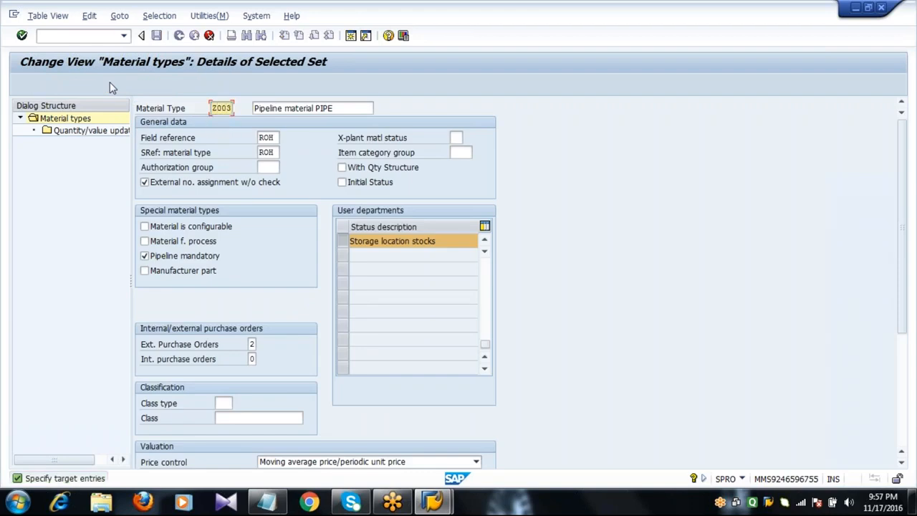
pyautogui.press('Tab')
pyautogui.press('End')
pyautogui.press('BackSpace')
pyautogui.press('BackSpace')
pyautogui.press('BackSpace')
pyautogui.press('BackSpace')
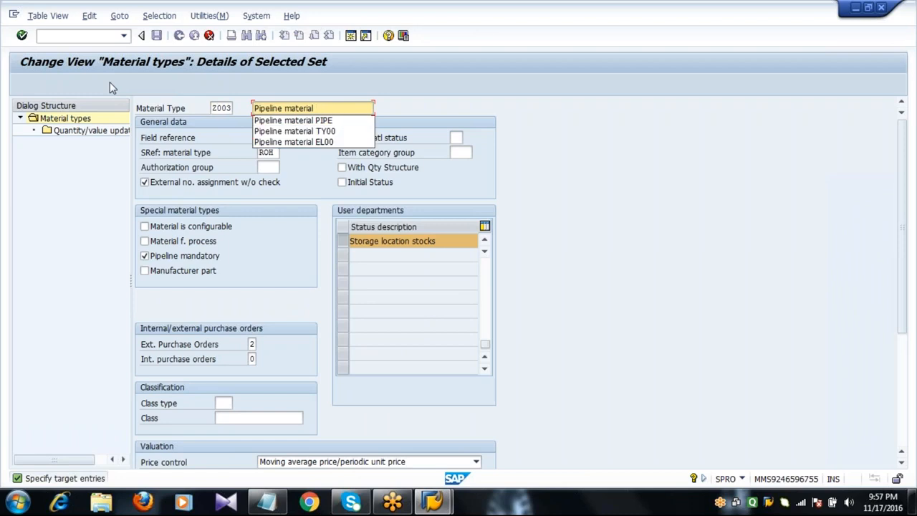
pyautogui.write('2001')
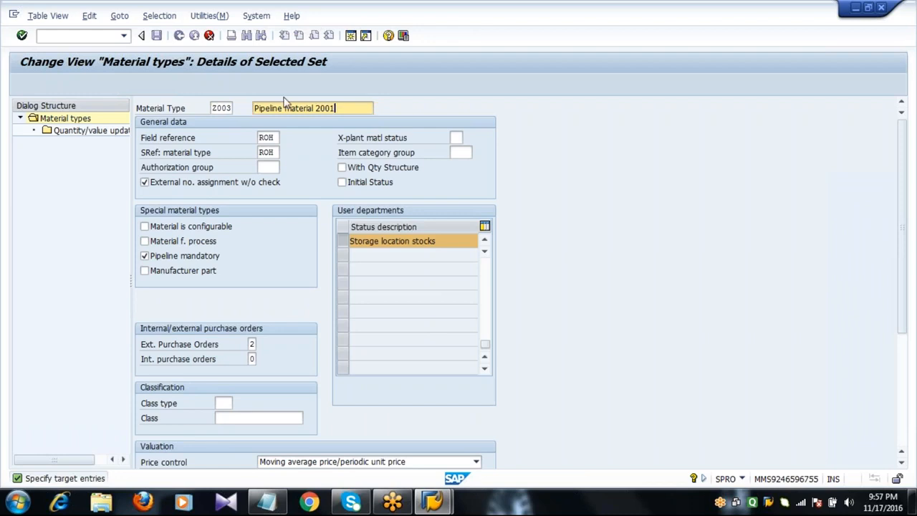
# Step: Confirm the copy of Z003 together with its quantity/value updating entries and save it
pyautogui.press('Return')
pyautogui.press('Return')
pyautogui.press('Return')
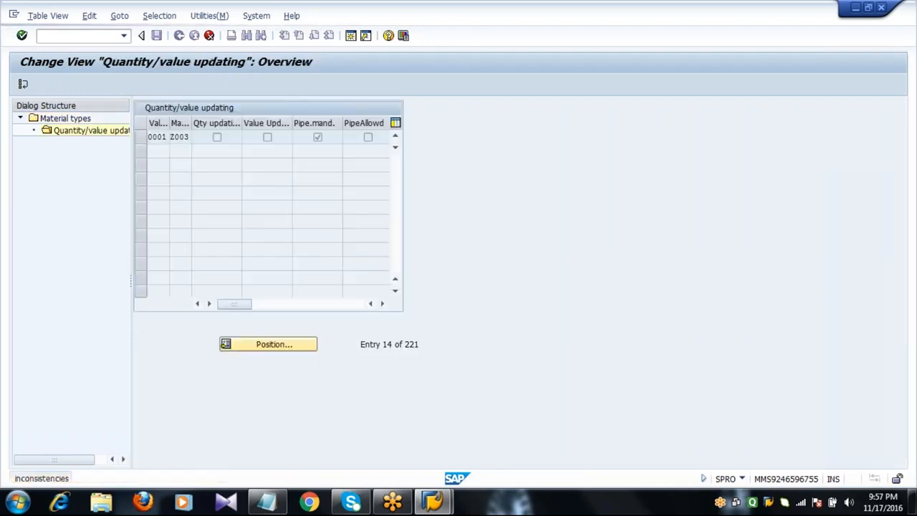
pyautogui.press('Return')
pyautogui.press('Return')
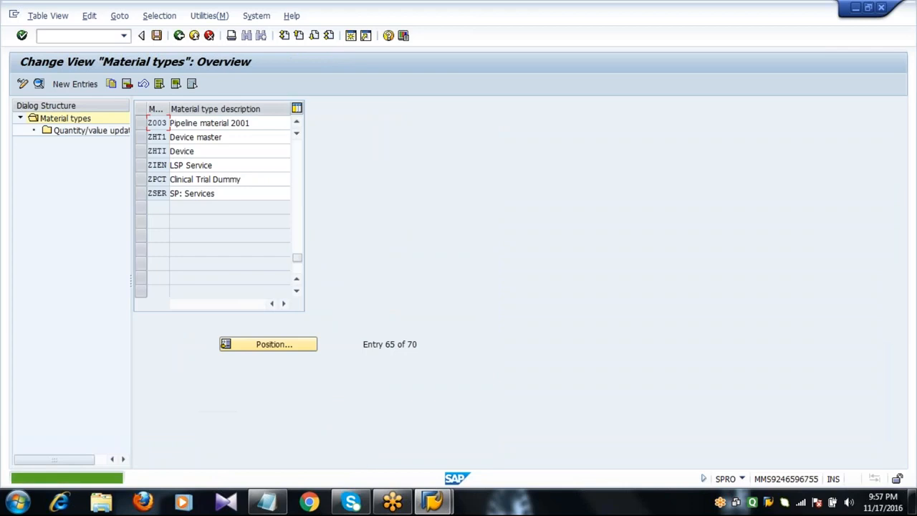
pyautogui.click(156, 36)
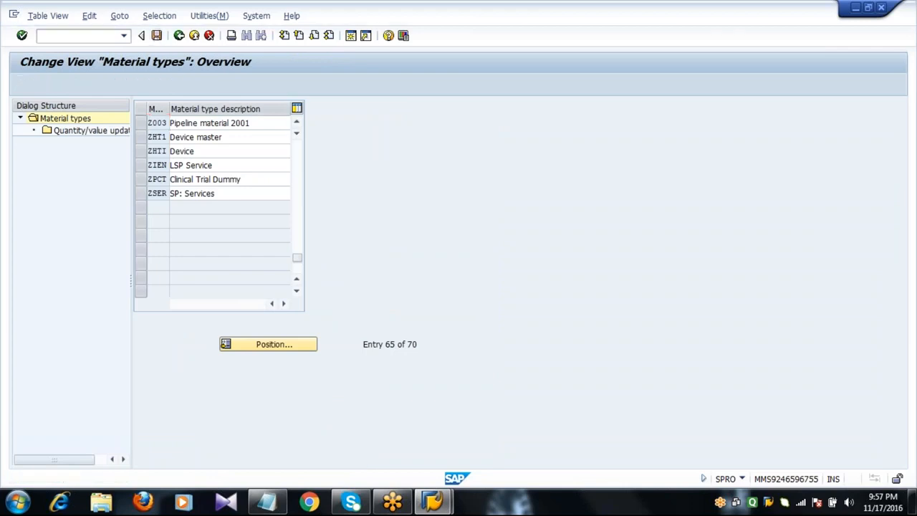
# Step: Open the details of material type Z003 and bring up the first entries of its user departments
pyautogui.click(141, 126)
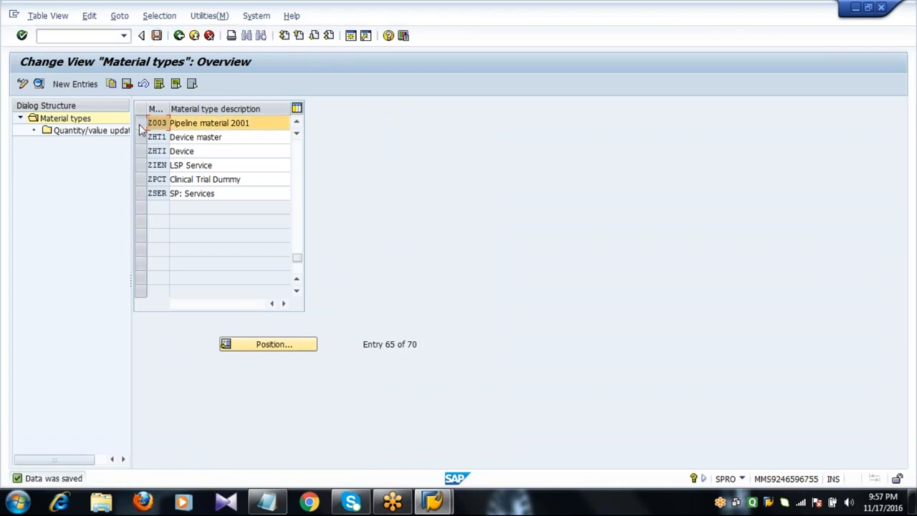
pyautogui.click(40, 84)
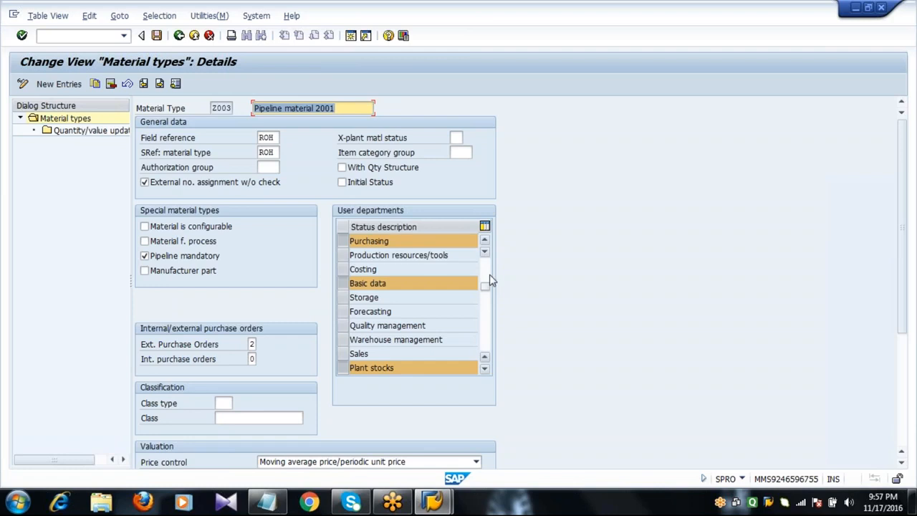
pyautogui.click(392, 241)
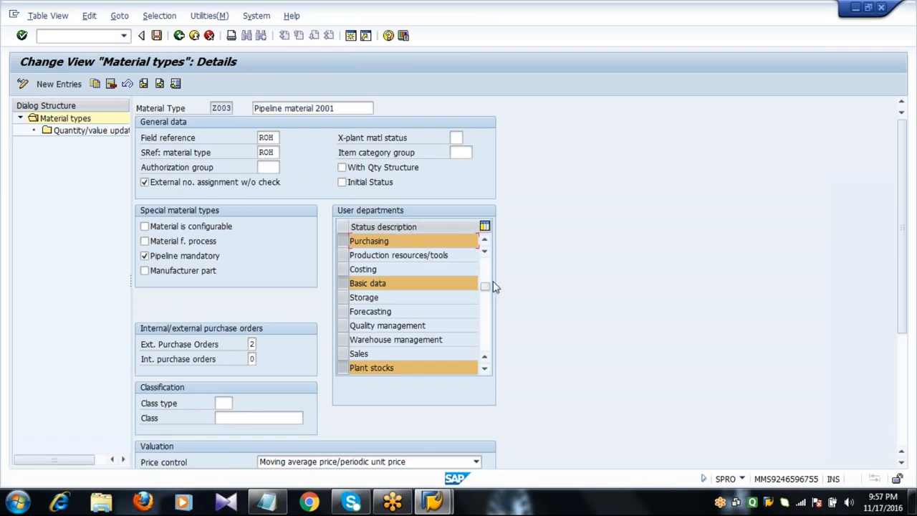
pyautogui.moveTo(487, 285); pyautogui.dragTo(488, 266)
pyautogui.press('Return')
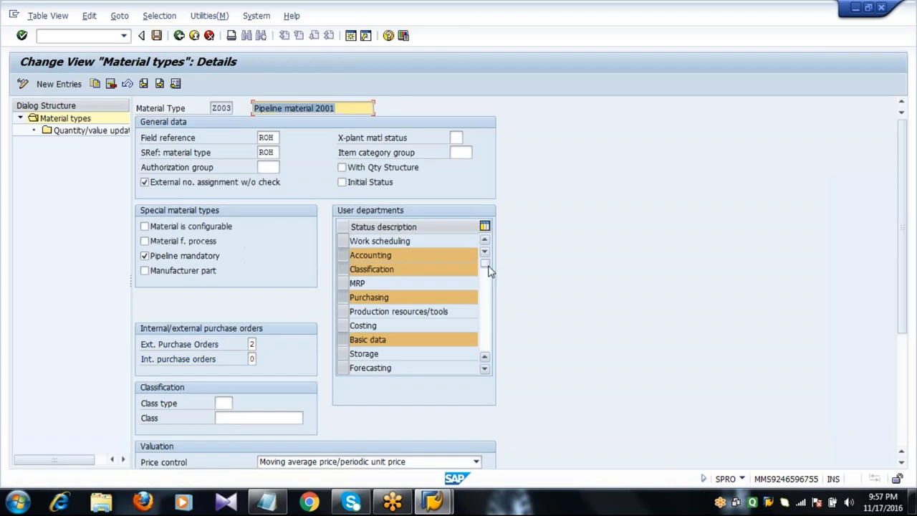
# Step: Check the user departments Purchasing, Basic data, Plant stocks and Storage location stocks of Z003
pyautogui.click(389, 296)
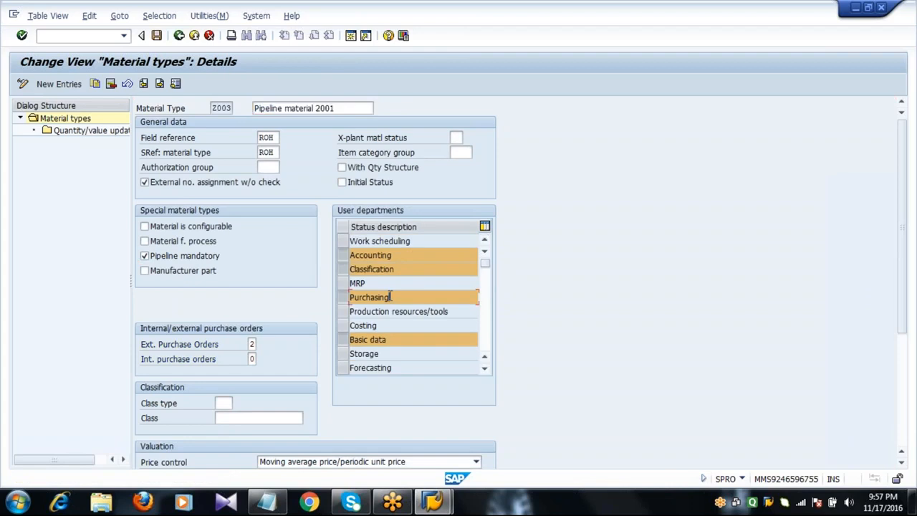
pyautogui.click(387, 340)
pyautogui.click(485, 348)
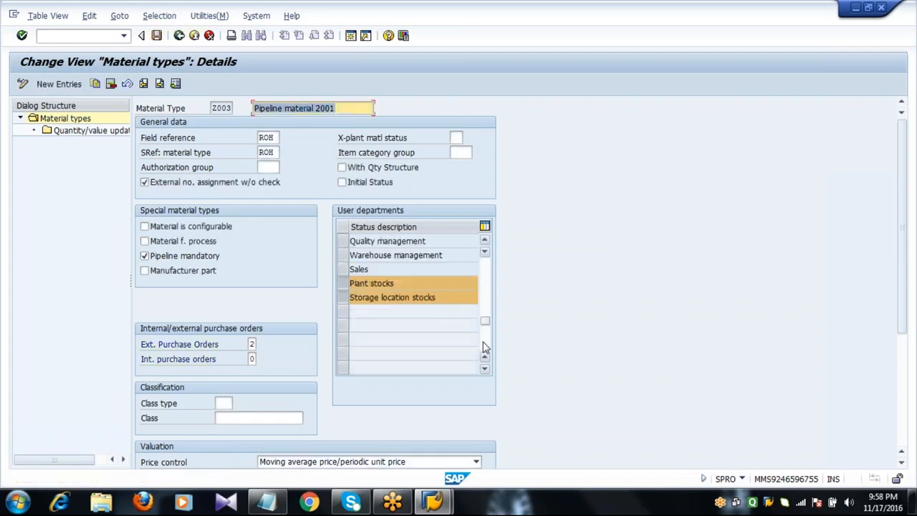
pyautogui.click(417, 282)
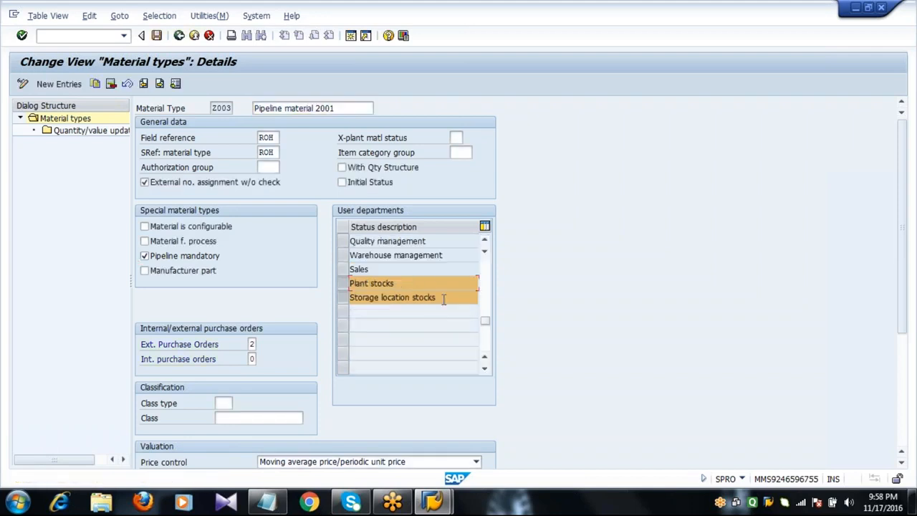
pyautogui.click(443, 299)
# Step: Check the external and internal purchase order settings of Z003 and select Moving average price/periodic unit price as its price control
pyautogui.click(256, 343)
pyautogui.scroll(-3, 256, 343)
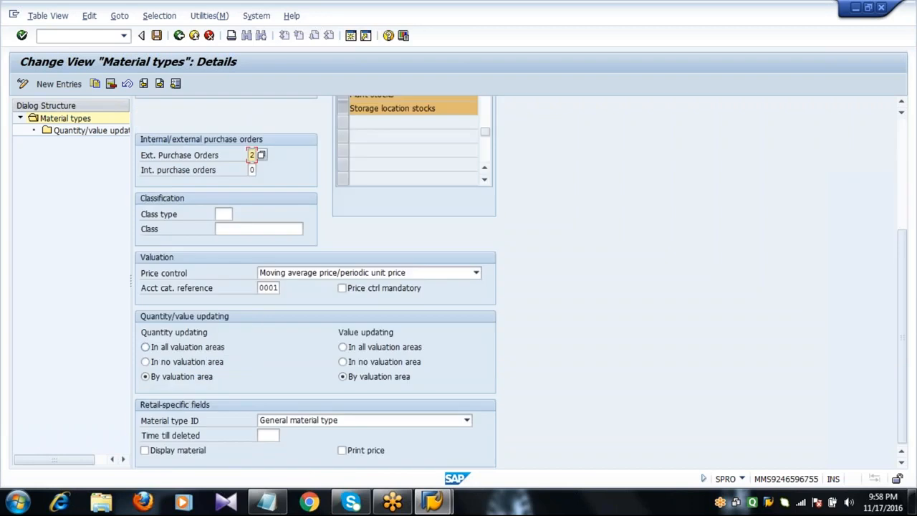
pyautogui.click(252, 170)
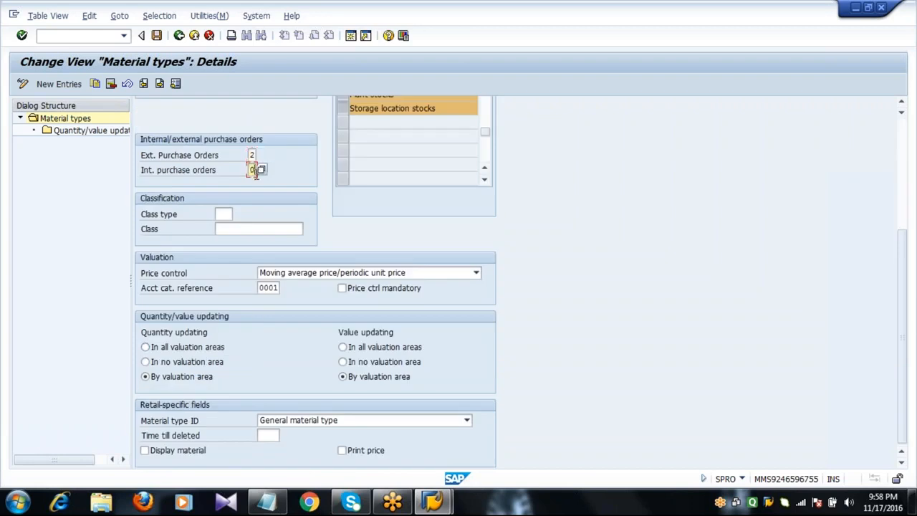
pyautogui.click(178, 277)
pyautogui.click(295, 276)
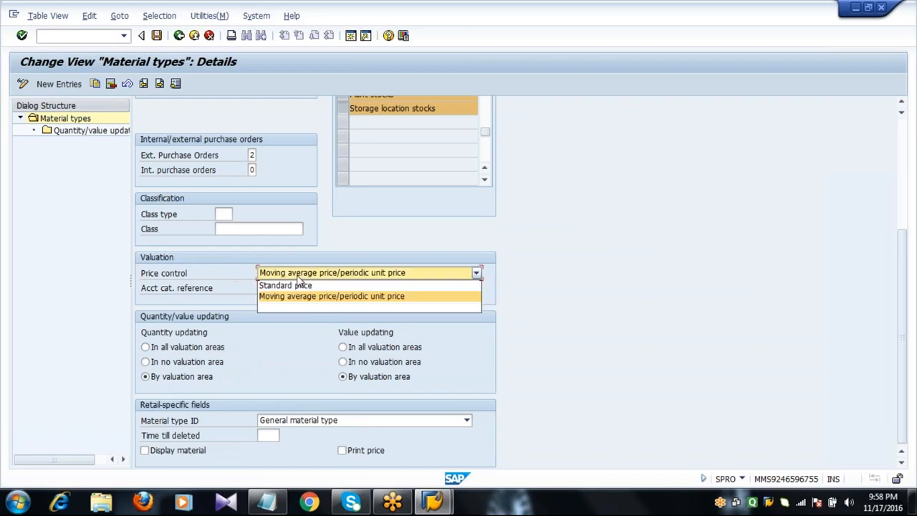
pyautogui.click(293, 297)
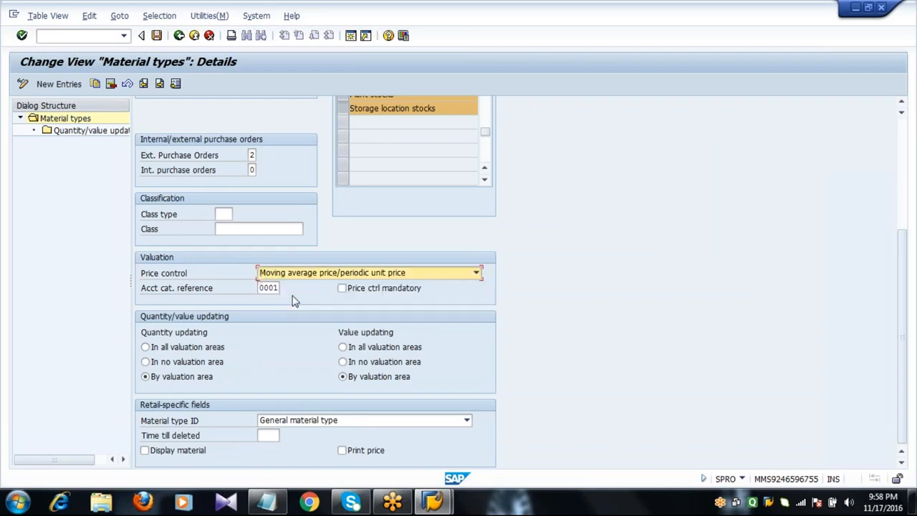
# Step: Assign account category reference 0001, Reference for raw materials, to material type Z003
pyautogui.click(167, 294)
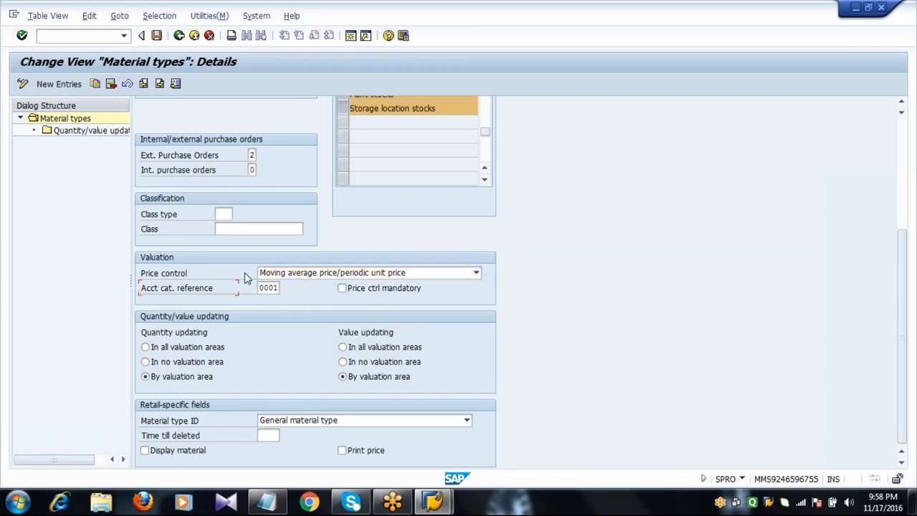
pyautogui.click(278, 289)
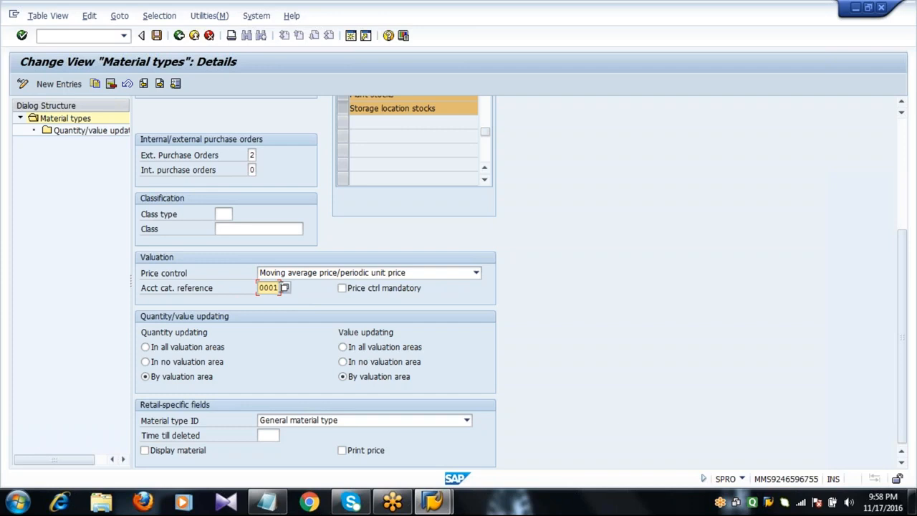
pyautogui.click(284, 288)
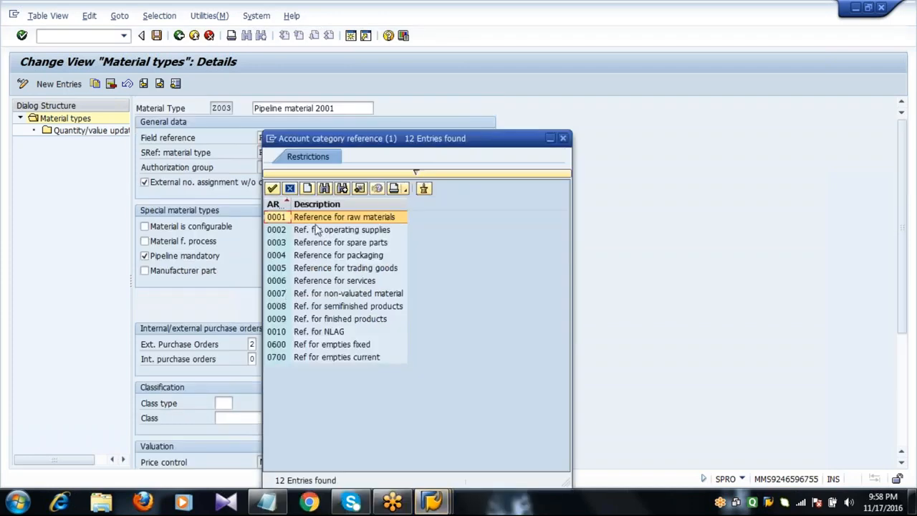
pyautogui.doubleClick(279, 218)
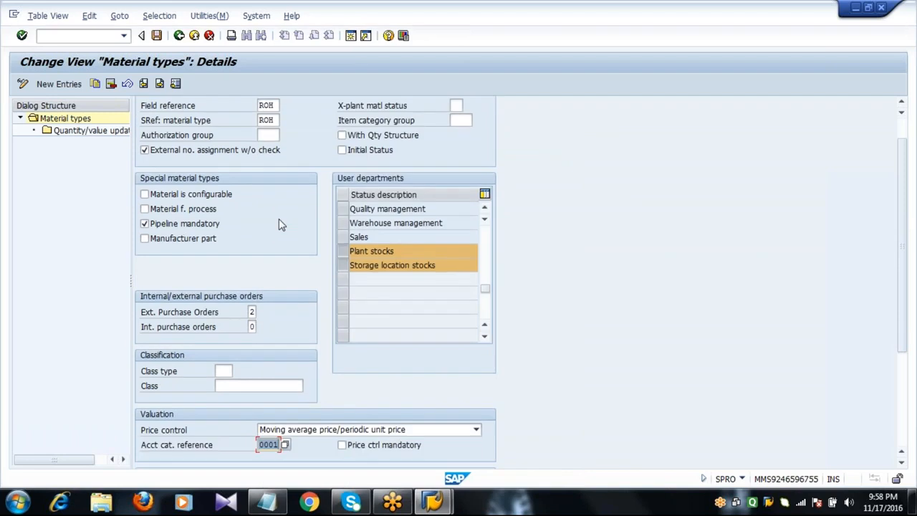
# Step: Keep quantity and value updating of Z003 by valuation area, save the details and return to the material types overview
pyautogui.scroll(-4, 280, 223)
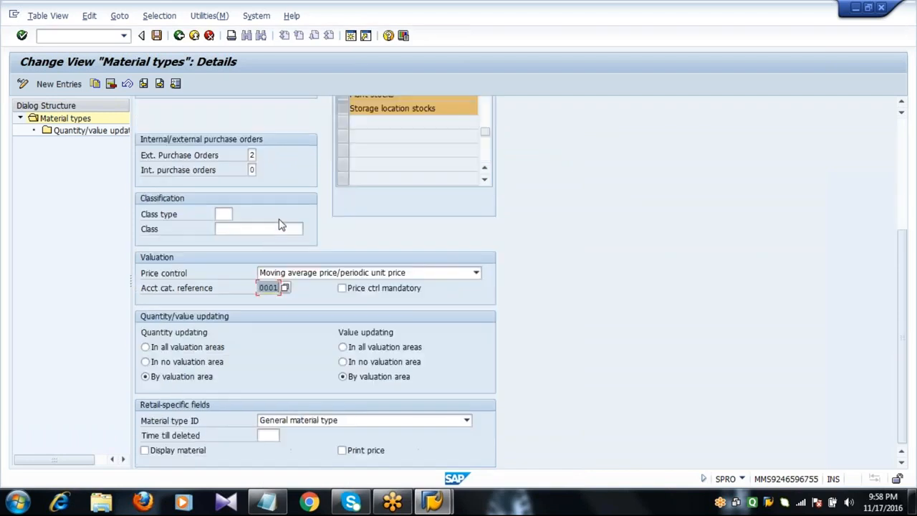
pyautogui.click(167, 381)
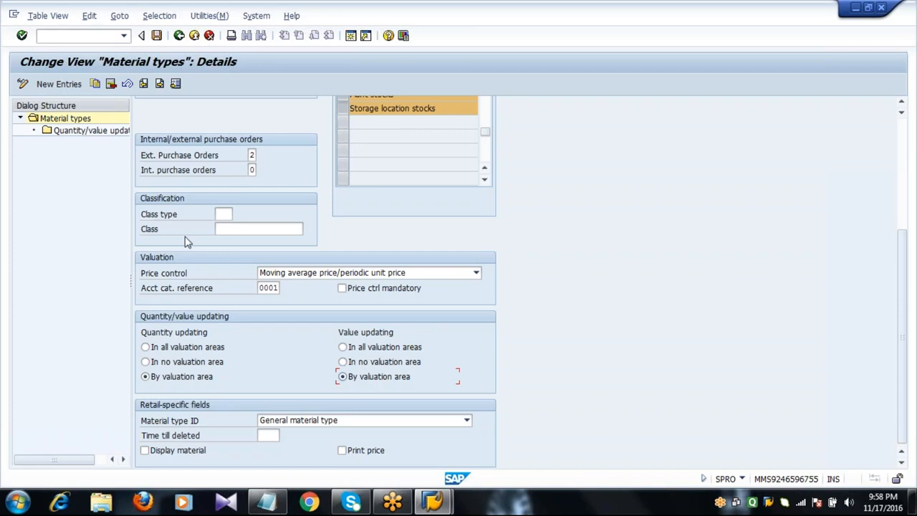
pyautogui.click(157, 36)
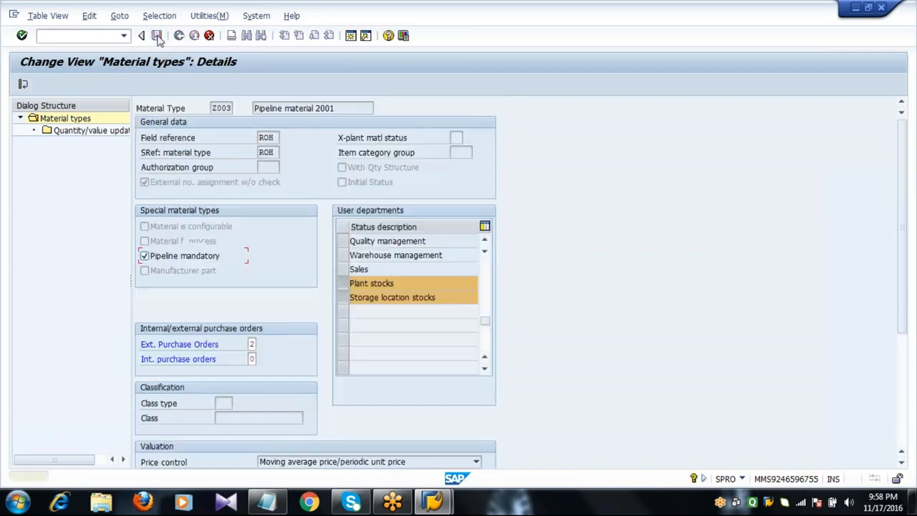
pyautogui.click(157, 36)
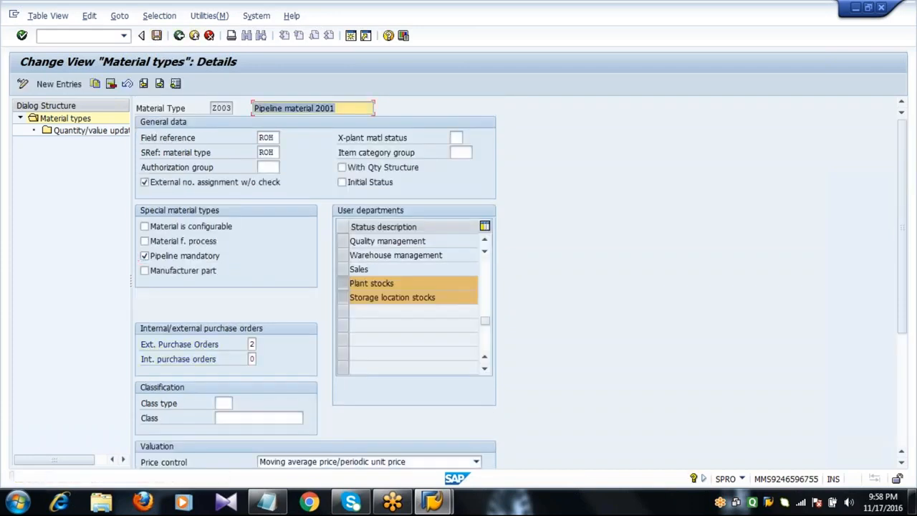
pyautogui.click(178, 37)
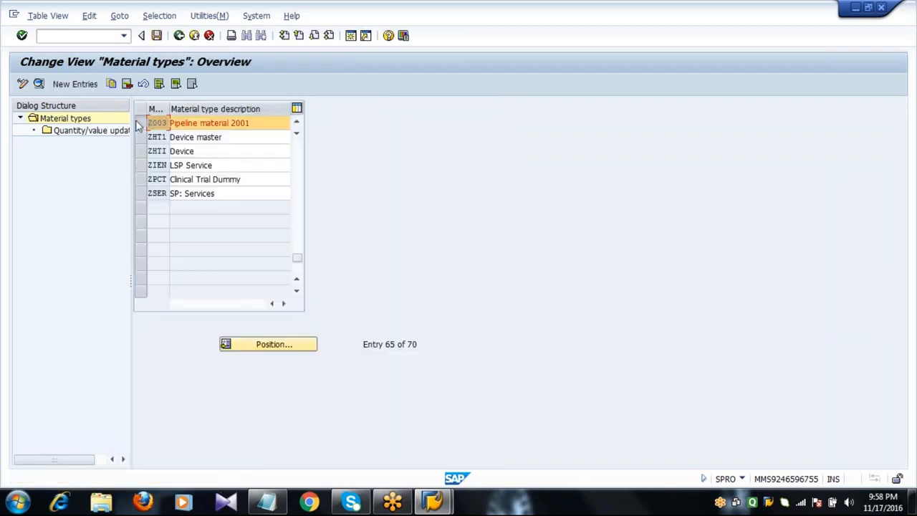
# Step: Open the quantity/value updating entries of Z003 and go to valuation area 2011
pyautogui.doubleClick(98, 132)
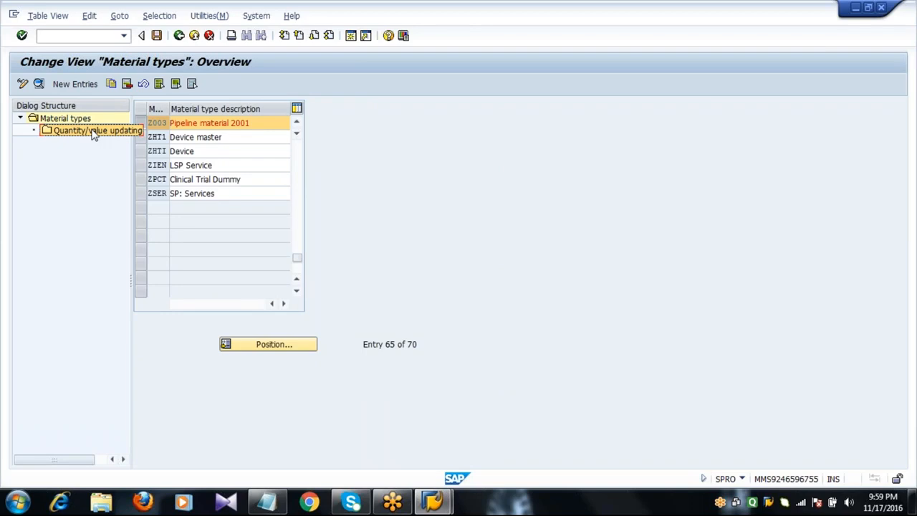
pyautogui.doubleClick(91, 132)
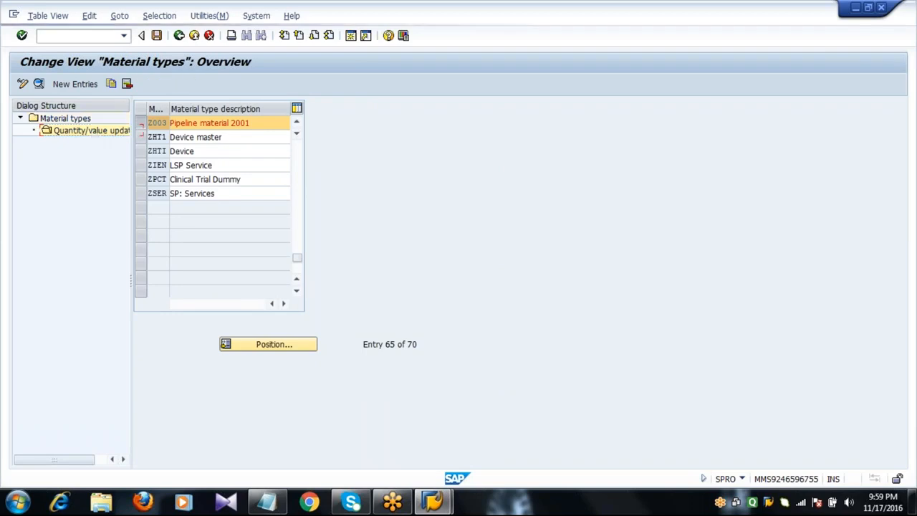
pyautogui.click(265, 344)
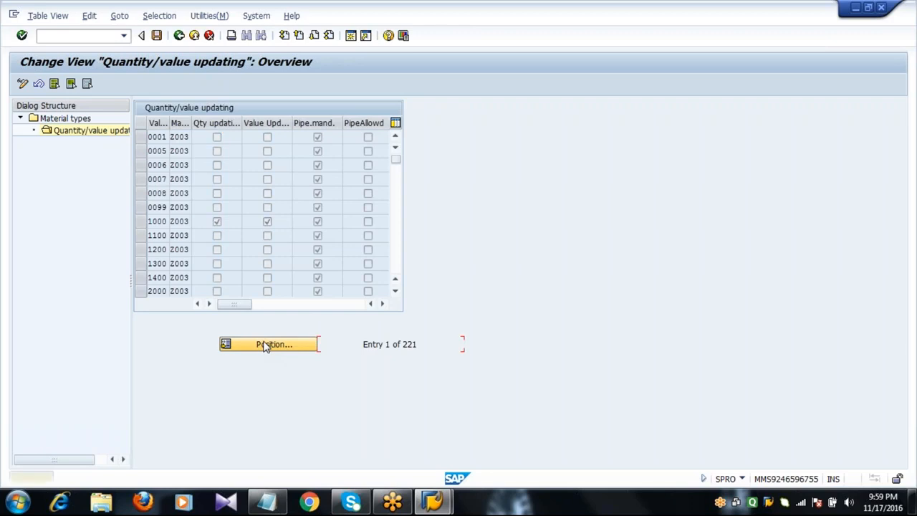
pyautogui.write('2011')
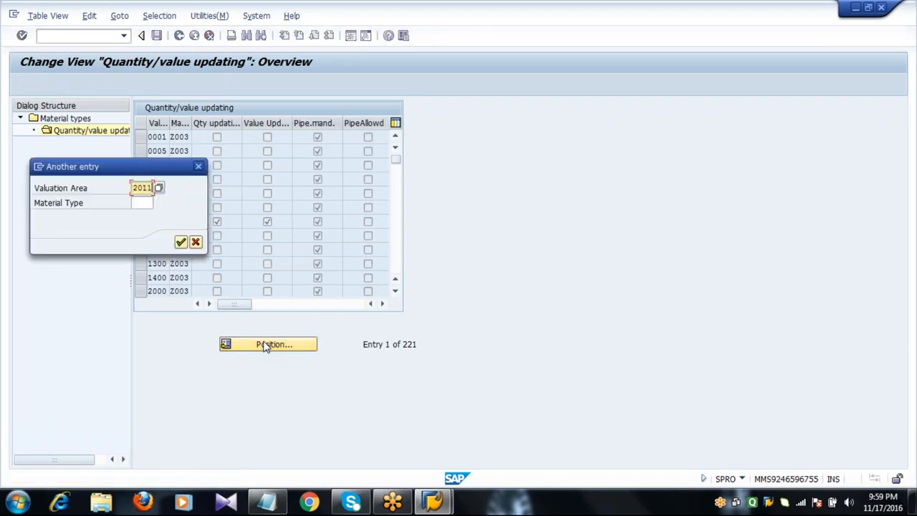
pyautogui.press('Tab')
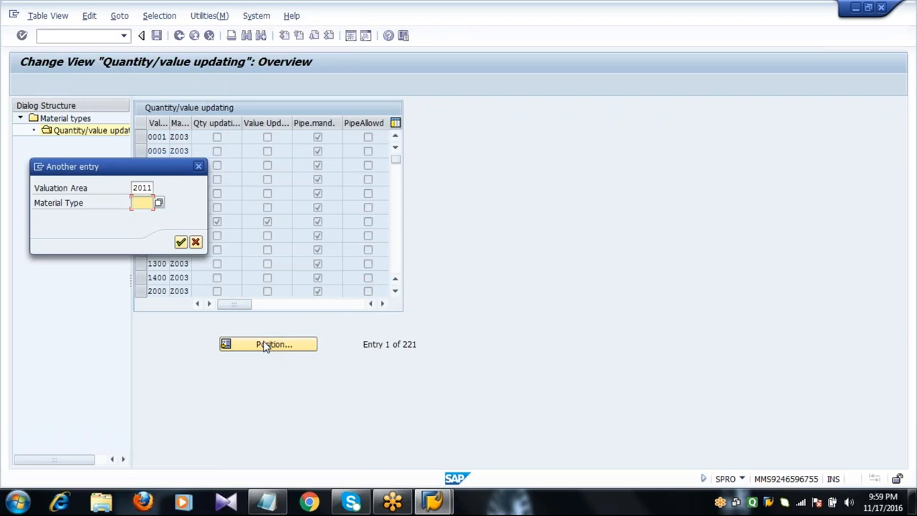
pyautogui.write('Z003')
pyautogui.press('Return')
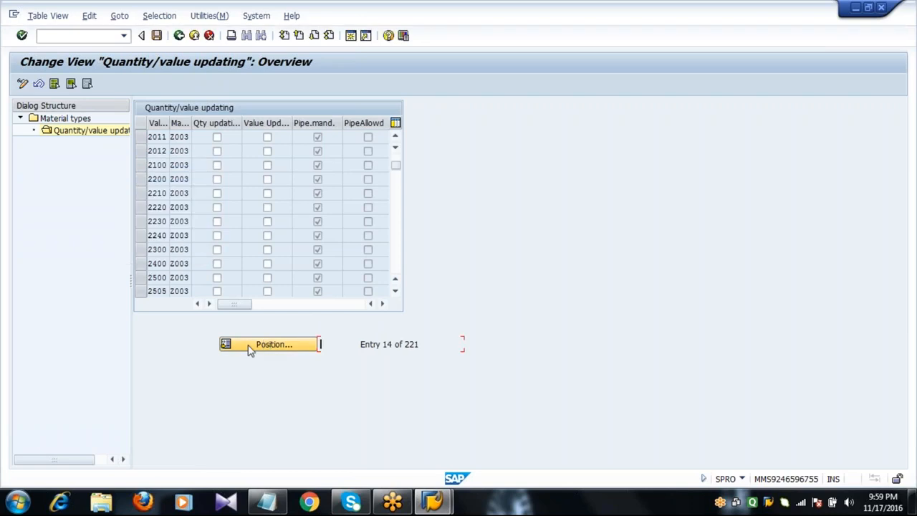
# Step: Activate quantity and value updating of Z003 for valuation areas 2011 and 2012, save and return to the material types overview
pyautogui.click(141, 138)
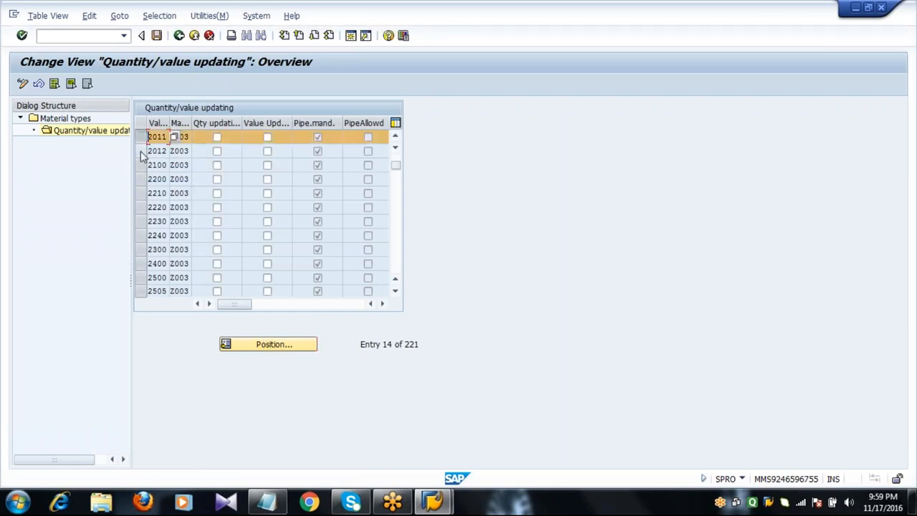
pyautogui.click(140, 151)
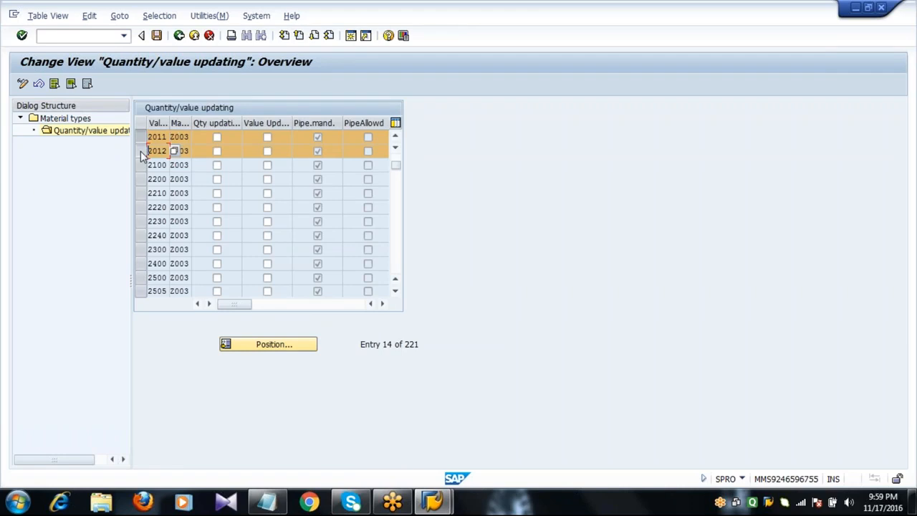
pyautogui.click(218, 138)
pyautogui.click(268, 137)
pyautogui.click(218, 153)
pyautogui.click(267, 155)
pyautogui.click(157, 36)
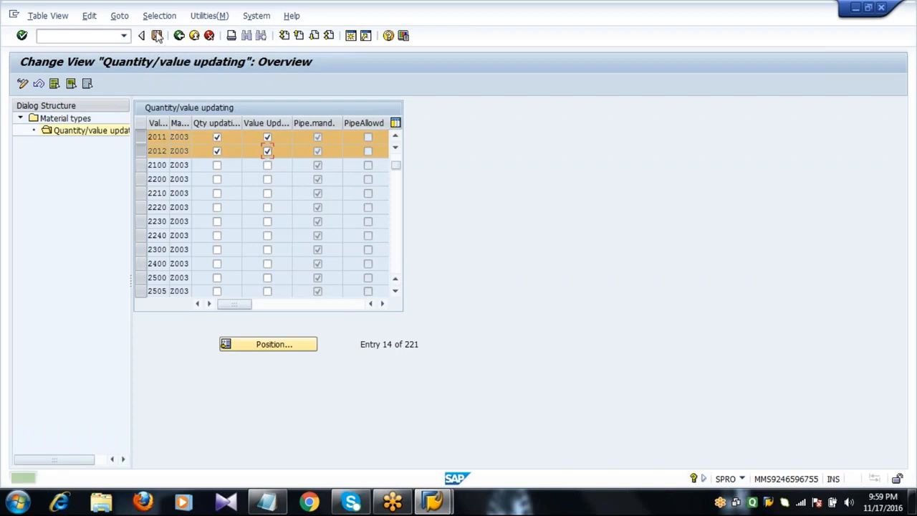
pyautogui.click(179, 37)
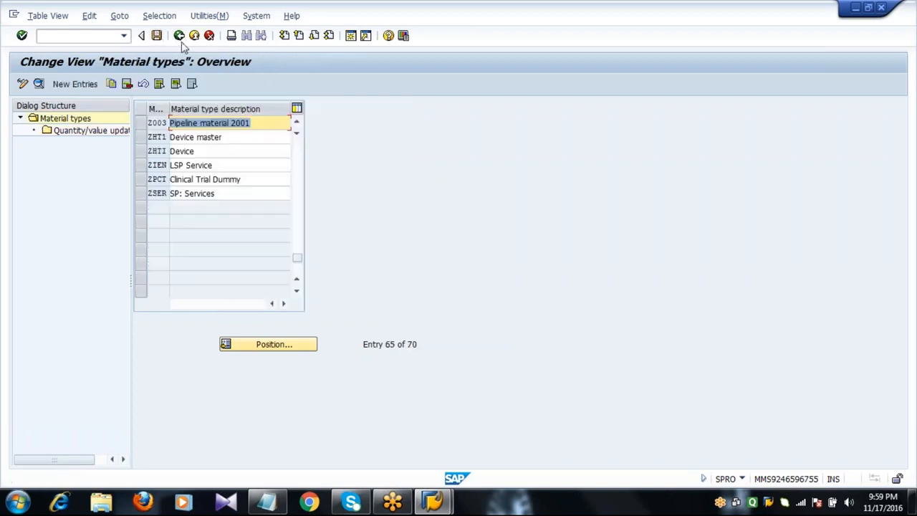
# Step: Find material type LEIH, Returnable packaging, in the overview and start a copy of it
pyautogui.click(251, 350)
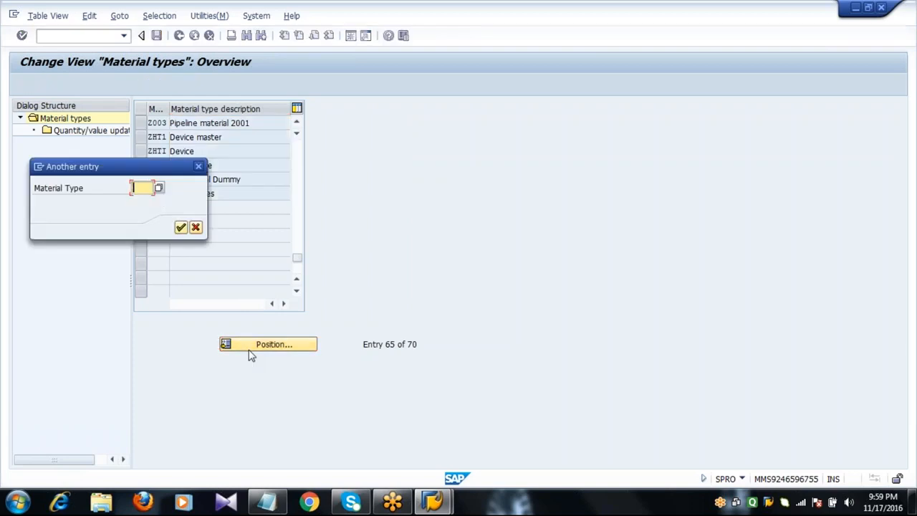
pyautogui.write('LEIH')
pyautogui.press('Return')
pyautogui.click(141, 124)
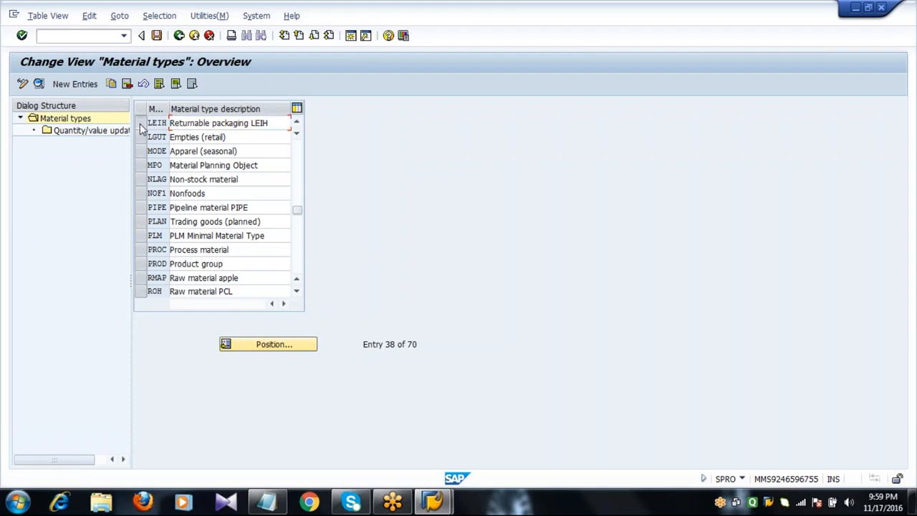
pyautogui.click(112, 85)
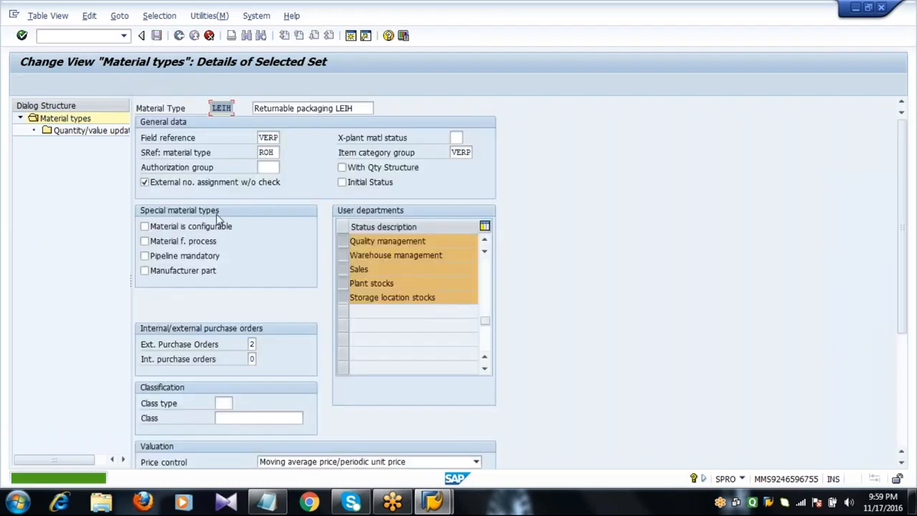
# Step: Name the copied material type Z004 and describe it as Returnable packaging 2001
pyautogui.write('Z004')
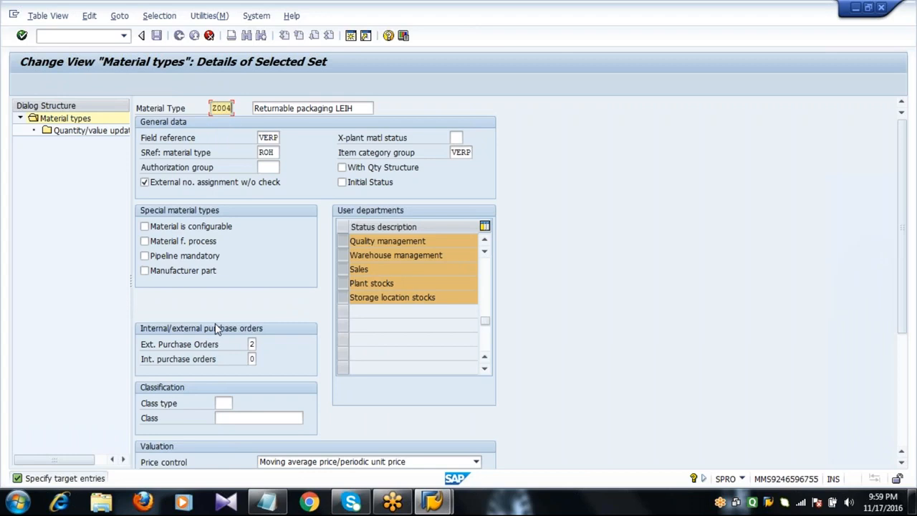
pyautogui.press('Tab')
pyautogui.press('End')
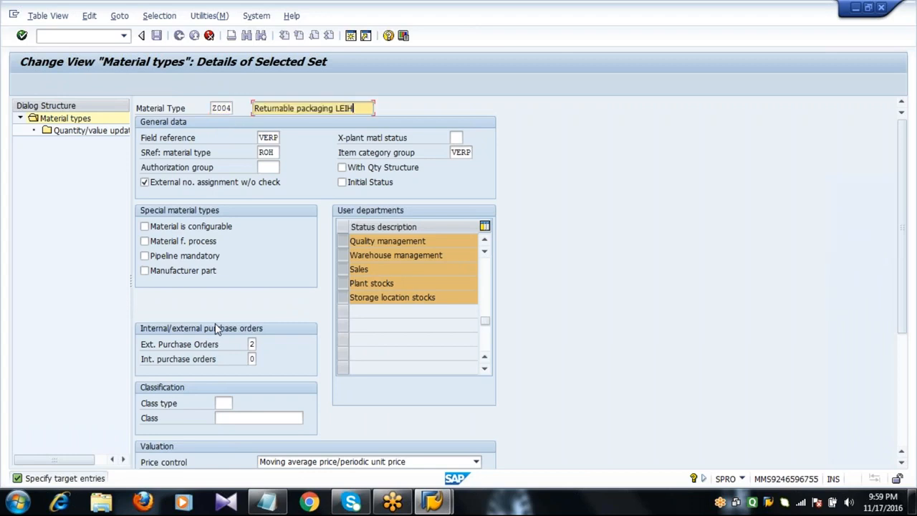
pyautogui.press('BackSpace')
pyautogui.press('BackSpace')
pyautogui.press('BackSpace')
pyautogui.press('BackSpace')
pyautogui.write('2001')
# Step: Confirm the copy of Z004 together with its quantity/value updating entries and save it
pyautogui.press('Return')
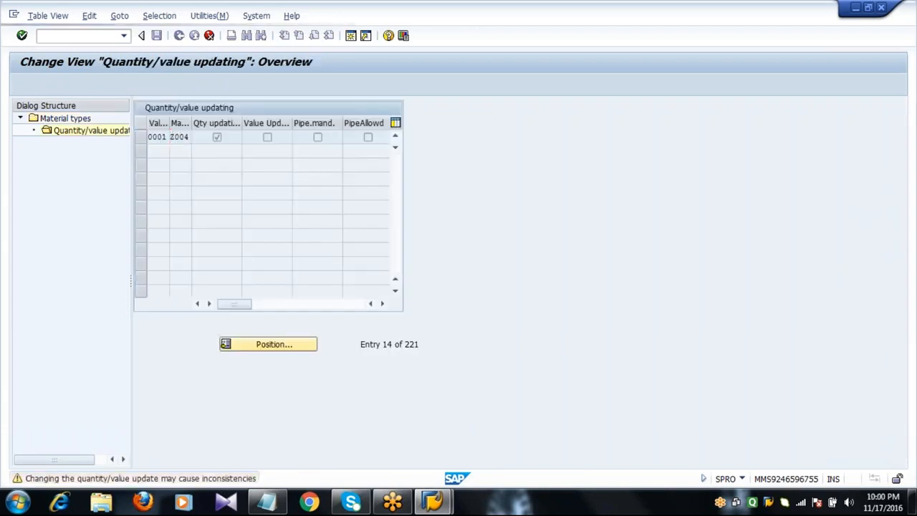
pyautogui.press('Return')
pyautogui.click(157, 37)
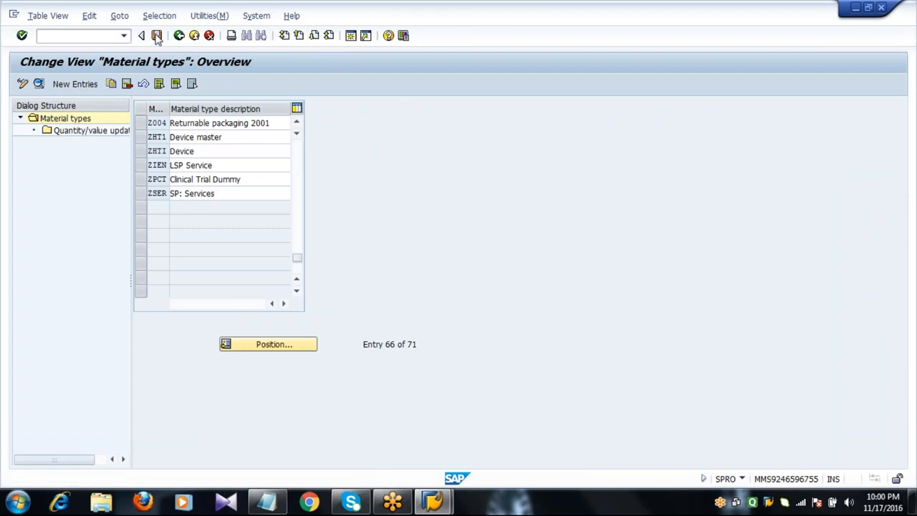
# Step: Open the details of material type Z004 and check its user departments and external and internal purchase order settings
pyautogui.click(142, 124)
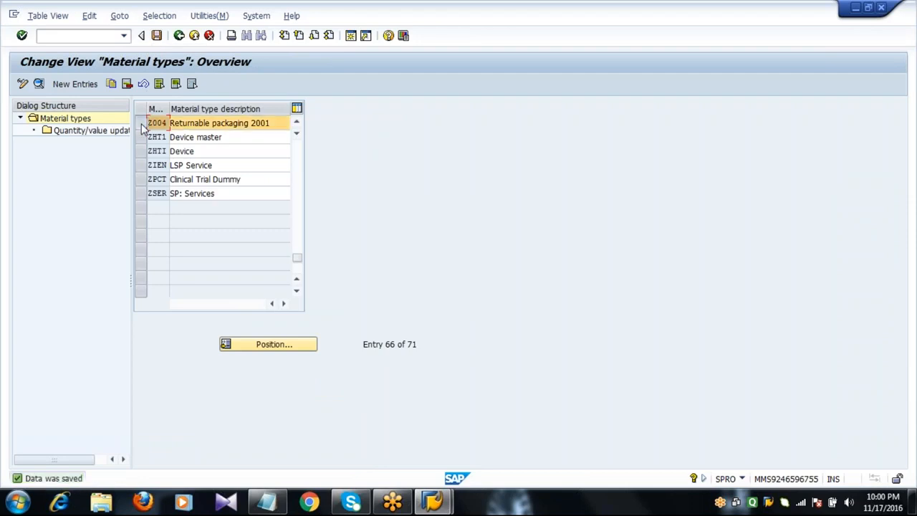
pyautogui.click(39, 85)
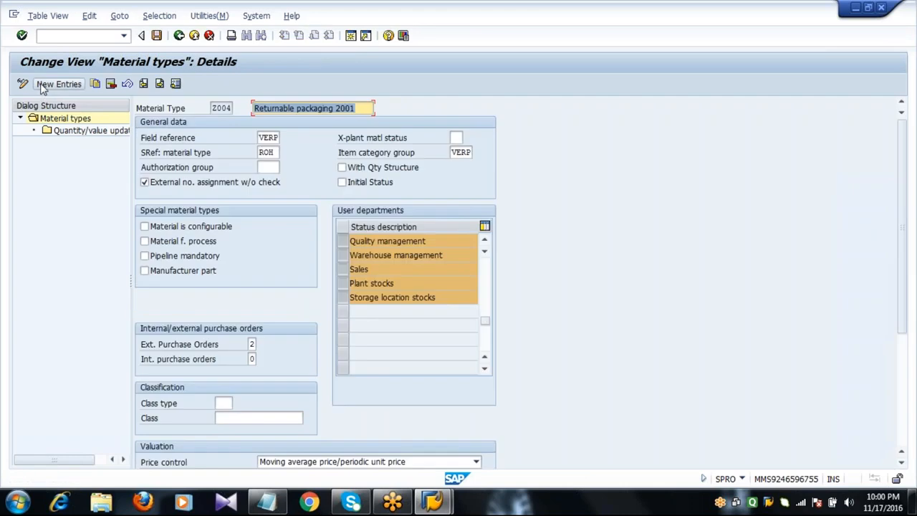
pyautogui.click(486, 270)
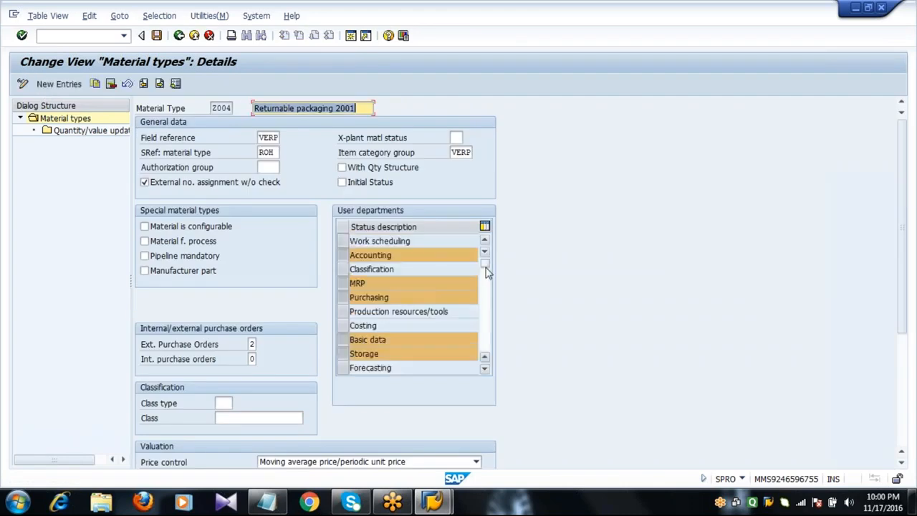
pyautogui.click(252, 344)
pyautogui.click(253, 359)
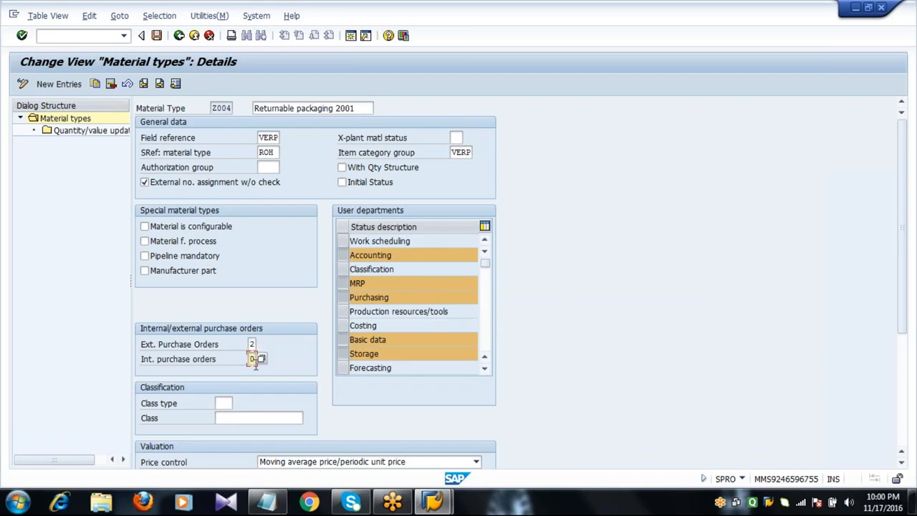
pyautogui.scroll(-5, 256, 365)
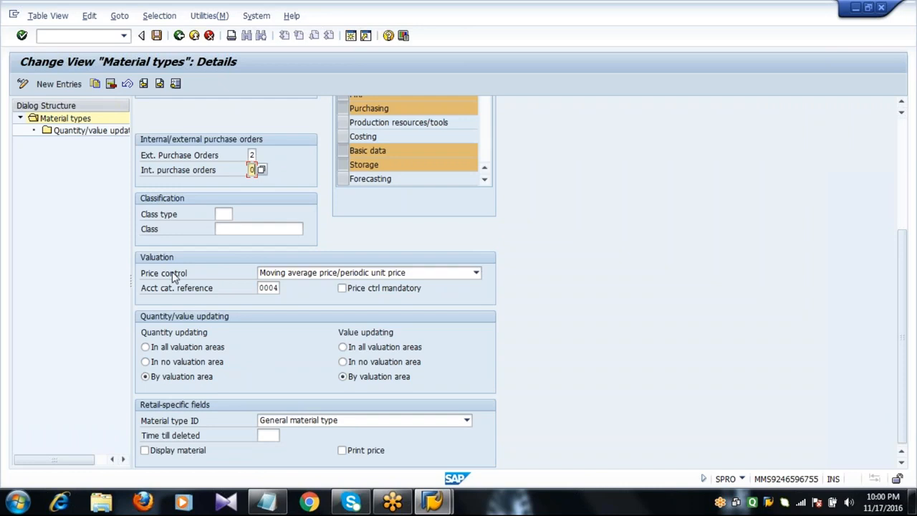
# Step: Choose Moving average price/periodic unit price as price control for Z004 and 0004, Reference for packaging, as its account category reference
pyautogui.click(292, 280)
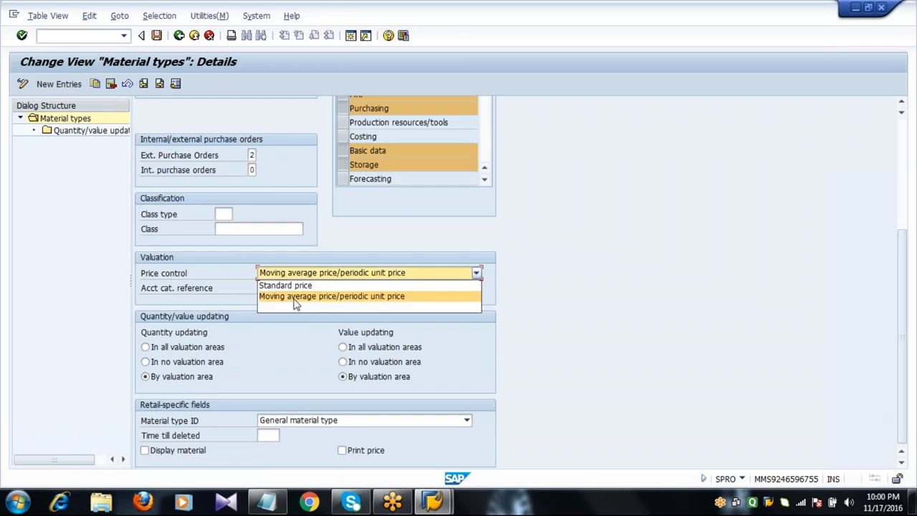
pyautogui.click(295, 297)
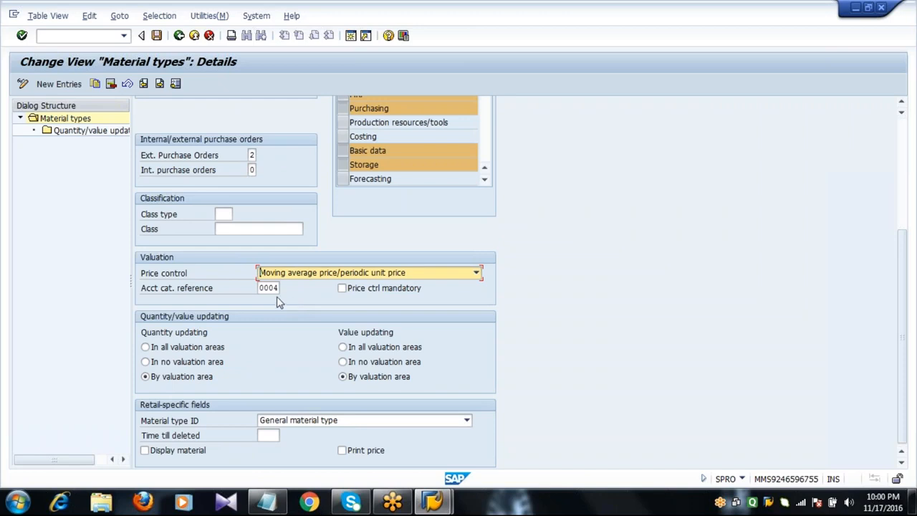
pyautogui.click(280, 288)
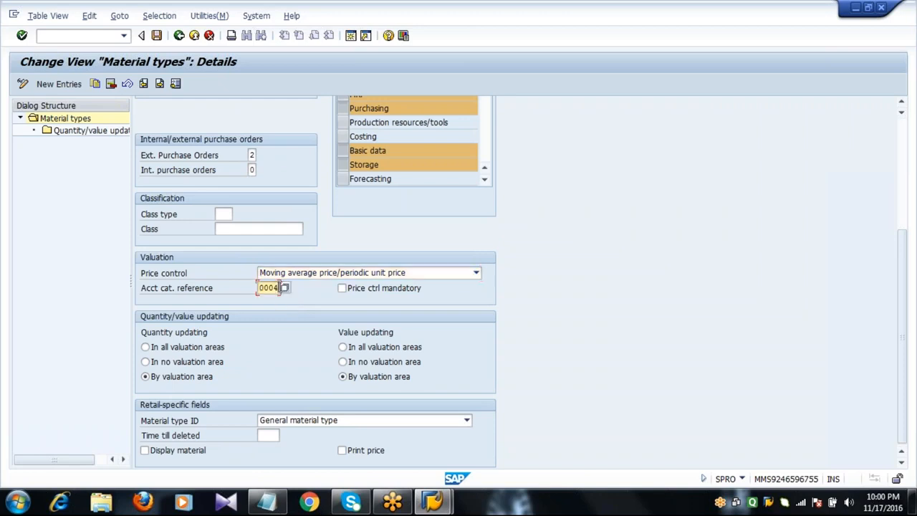
pyautogui.click(285, 288)
pyautogui.click(311, 258)
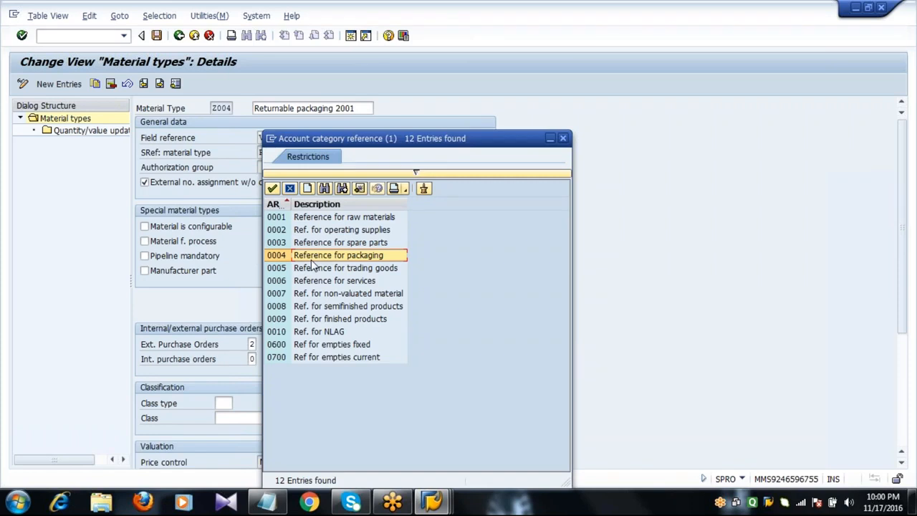
pyautogui.doubleClick(312, 261)
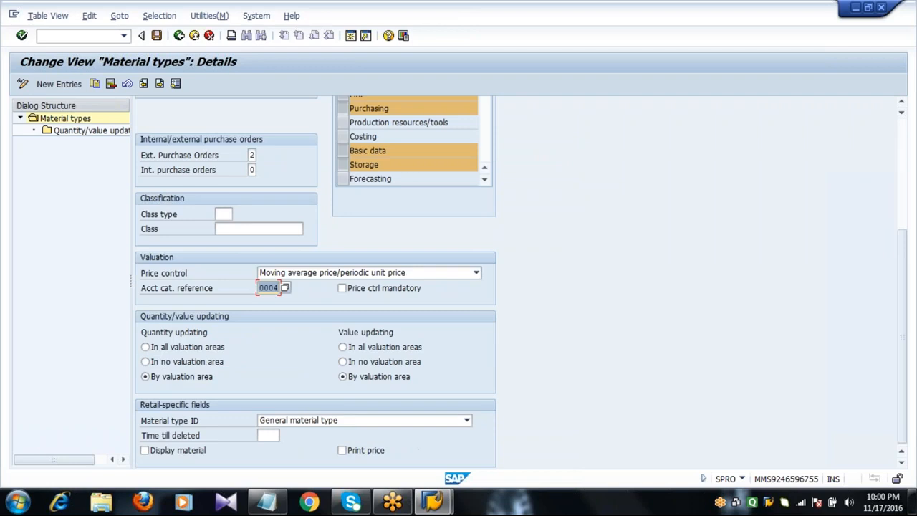
# Step: Set Z004's quantity and value updating to By valuation area, save it and return to the material types overview
pyautogui.click(201, 334)
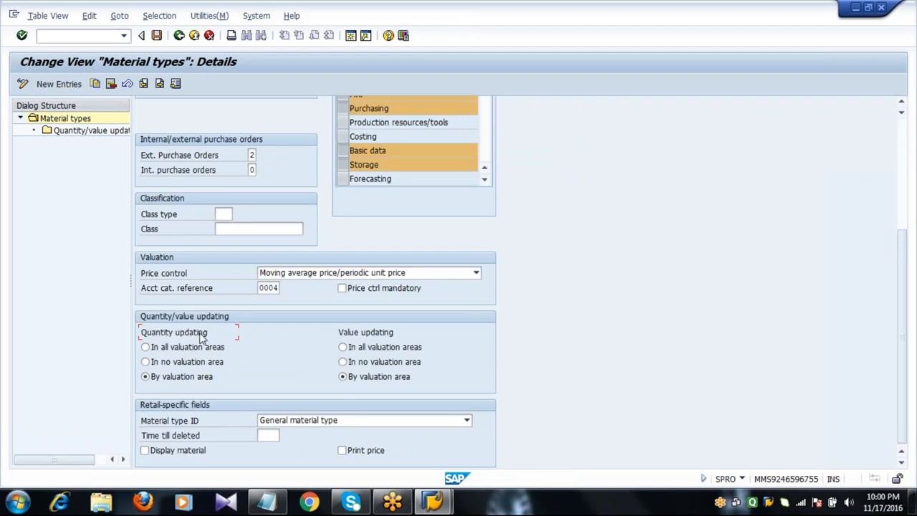
pyautogui.click(188, 376)
pyautogui.click(364, 383)
pyautogui.click(156, 36)
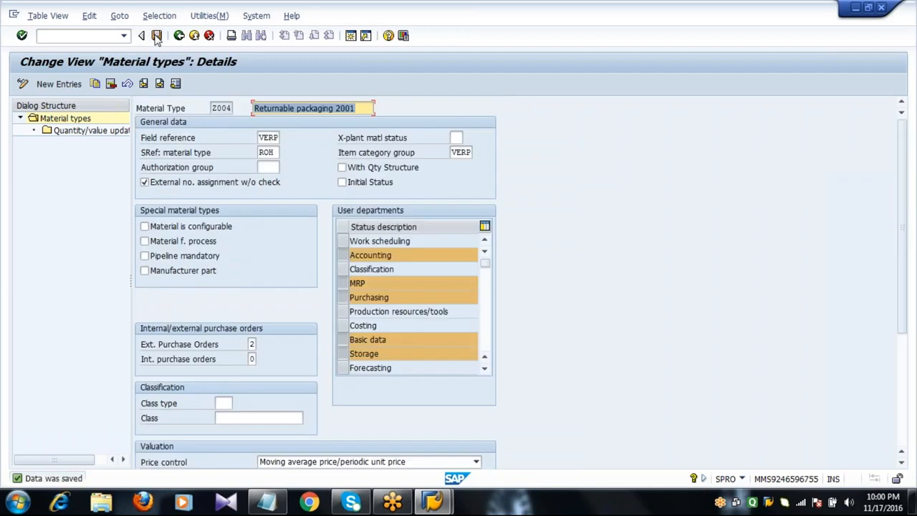
pyautogui.press('F3')
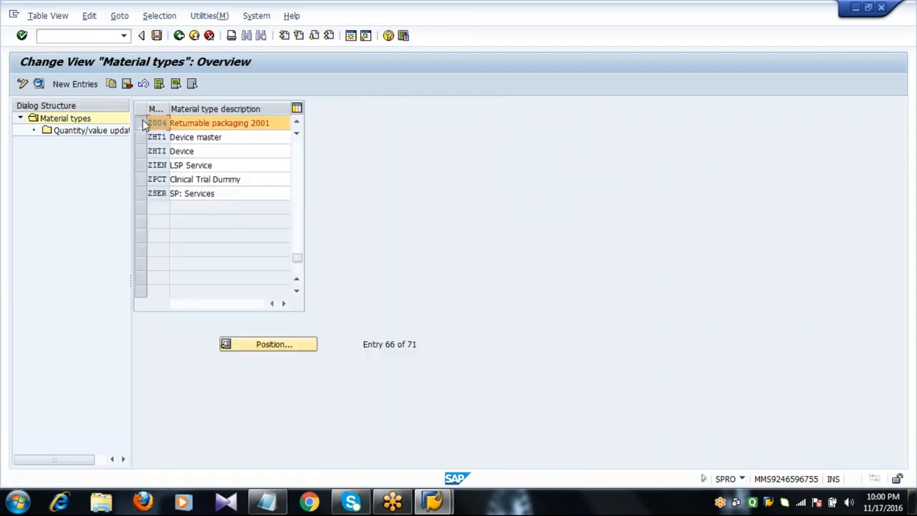
# Step: Open the quantity/value updating entries of Z004 and position the list at valuation area 2011
pyautogui.doubleClick(100, 138)
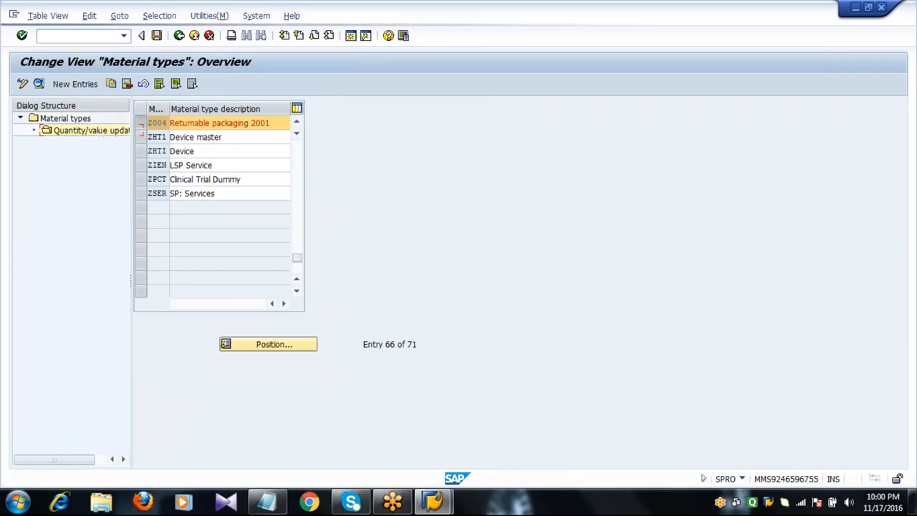
pyautogui.click(266, 347)
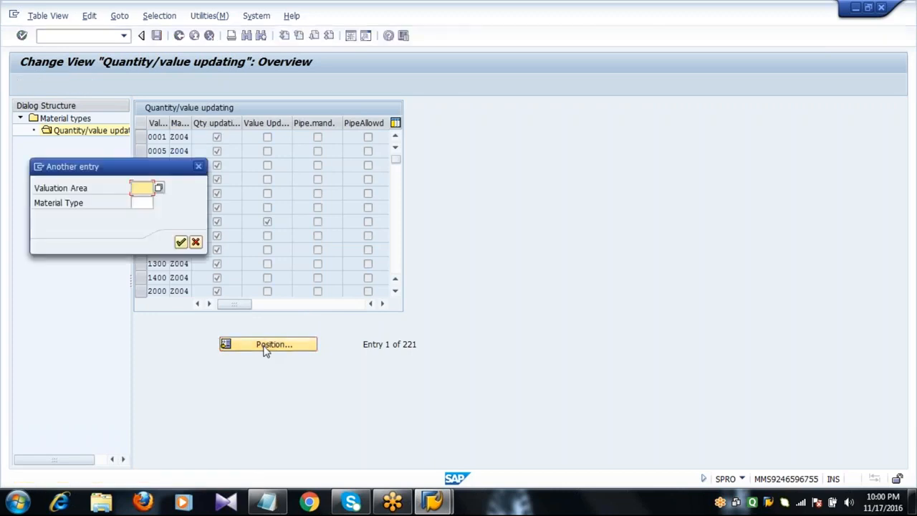
pyautogui.write('2011')
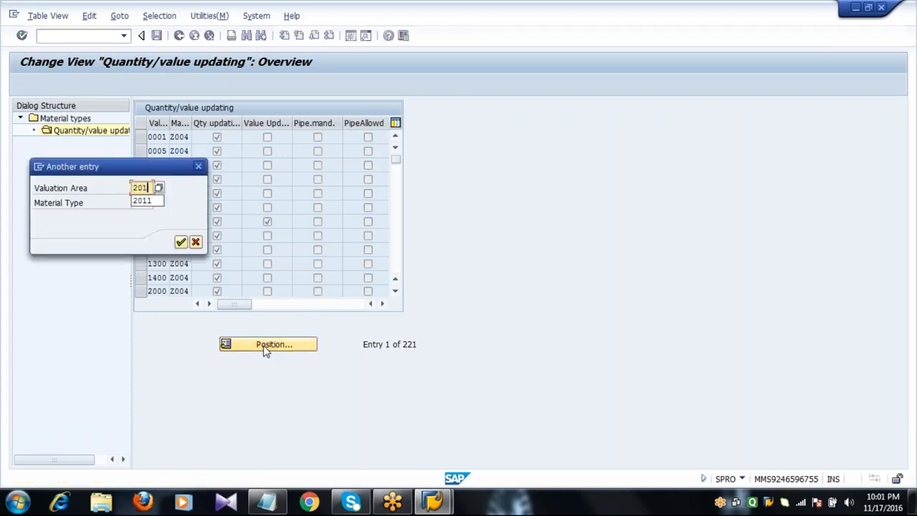
pyautogui.press('Tab')
pyautogui.write('Z004')
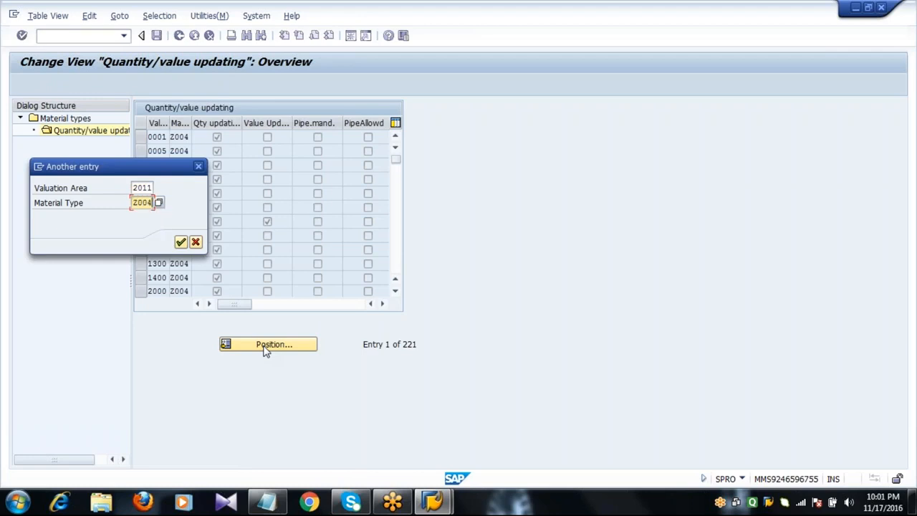
pyautogui.press('Return')
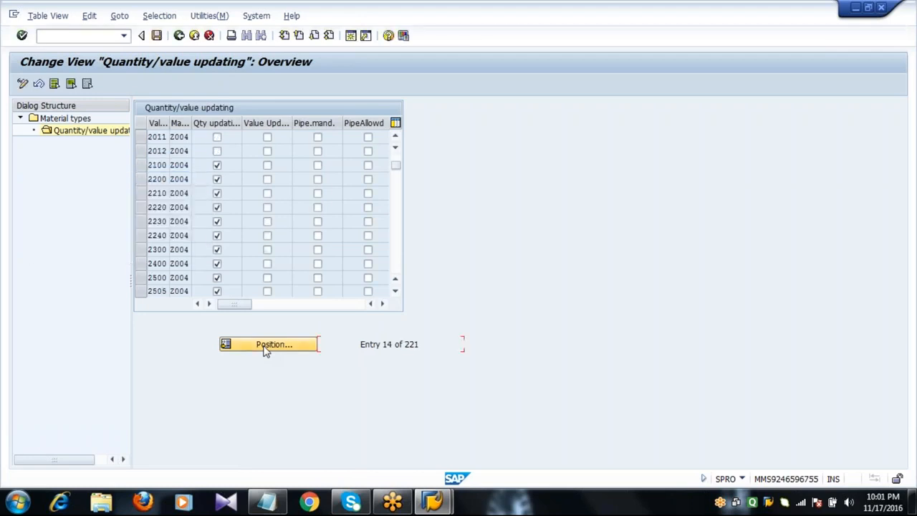
# Step: Activate quantity and value updating for Z004 in valuation areas 2011 and 2012, save, and return to the material types overview
pyautogui.click(143, 139)
pyautogui.click(142, 153)
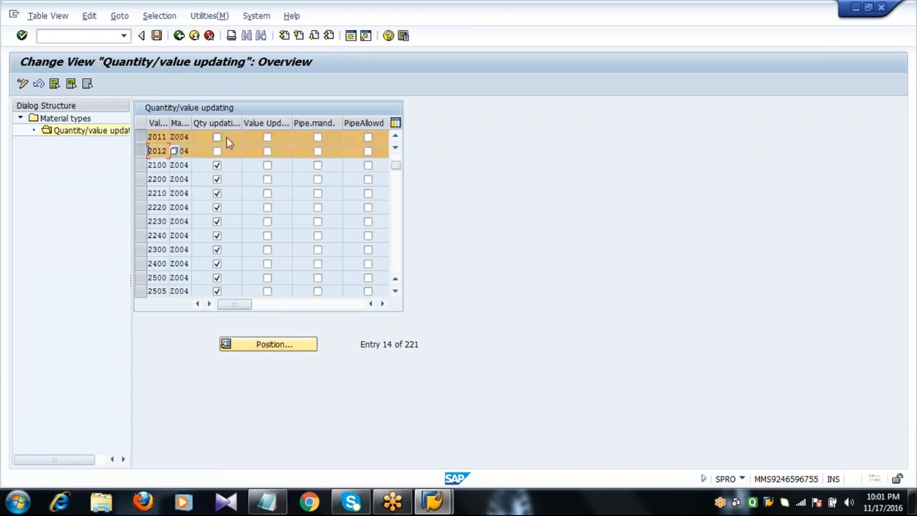
pyautogui.click(226, 137)
pyautogui.click(267, 137)
pyautogui.click(217, 151)
pyautogui.click(267, 151)
pyautogui.click(157, 36)
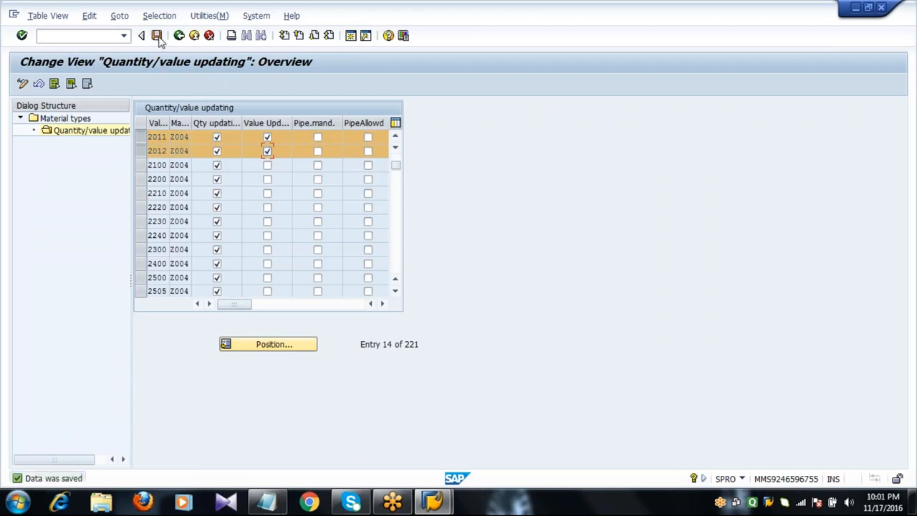
pyautogui.press('F3')
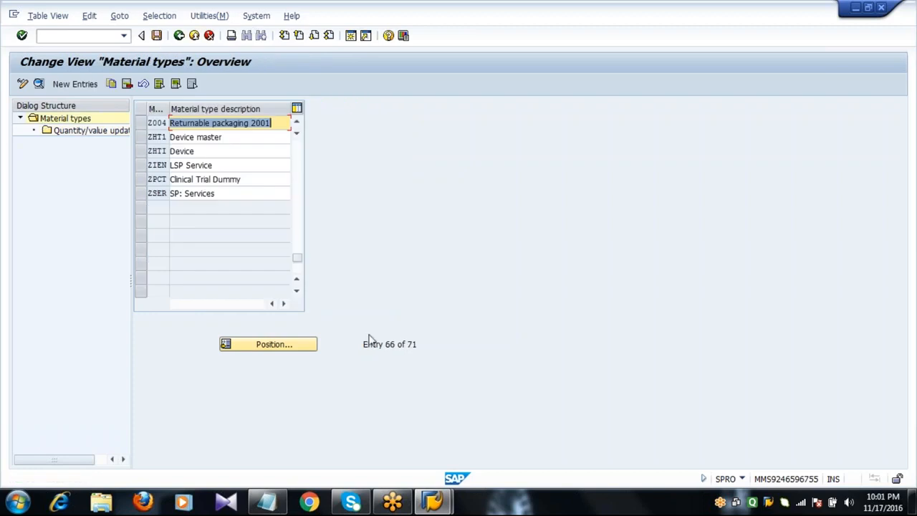
# Step: Switch to the Notepad notes and add the lines "ROH - Z001" and "FERT - Z002" below the two configuration settings
pyautogui.click(266, 502)
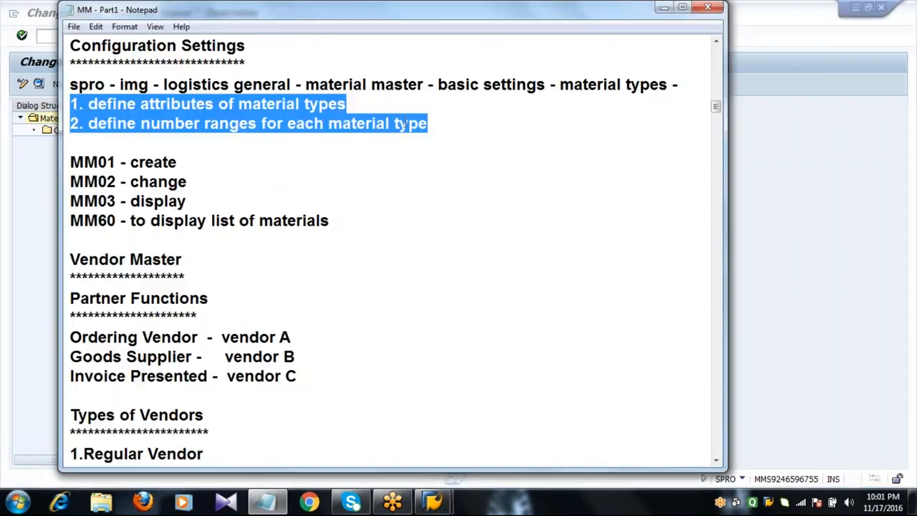
pyautogui.click(445, 123)
pyautogui.press('Return')
pyautogui.press('Return')
pyautogui.press('Return')
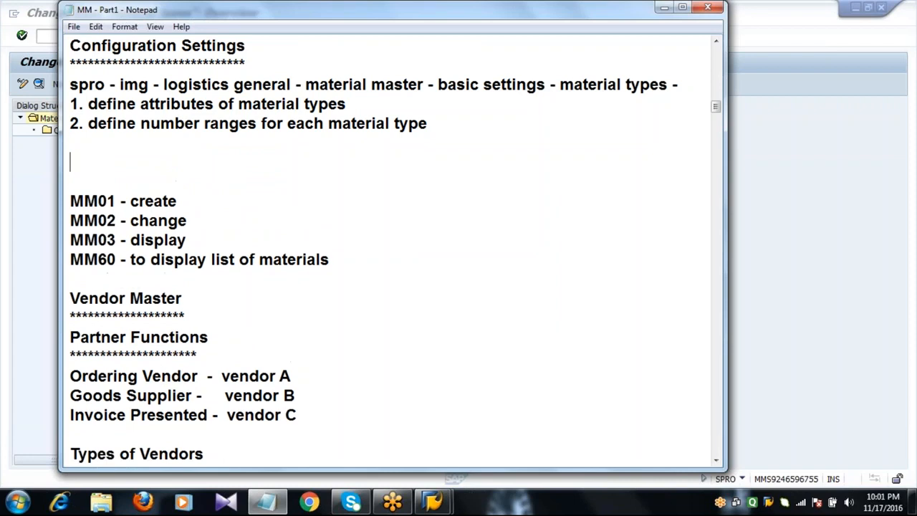
pyautogui.press('Up')
pyautogui.write('R')
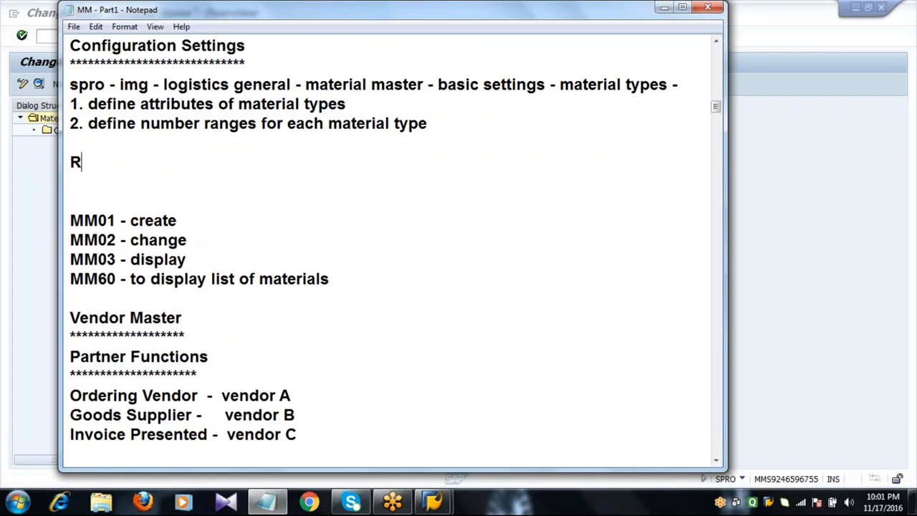
pyautogui.write('OH - Z001')
pyautogui.press('Return')
pyautogui.write('F')
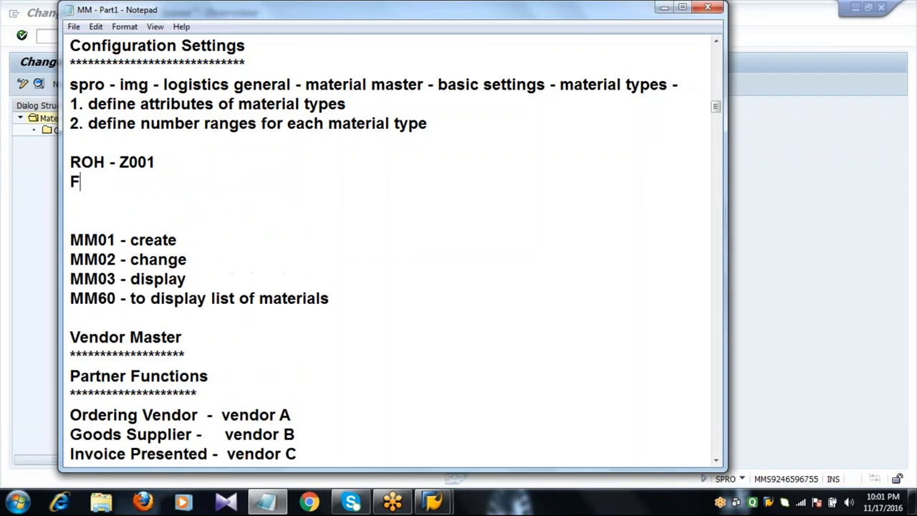
pyautogui.write('ERT - Z002')
pyautogui.press('Return')
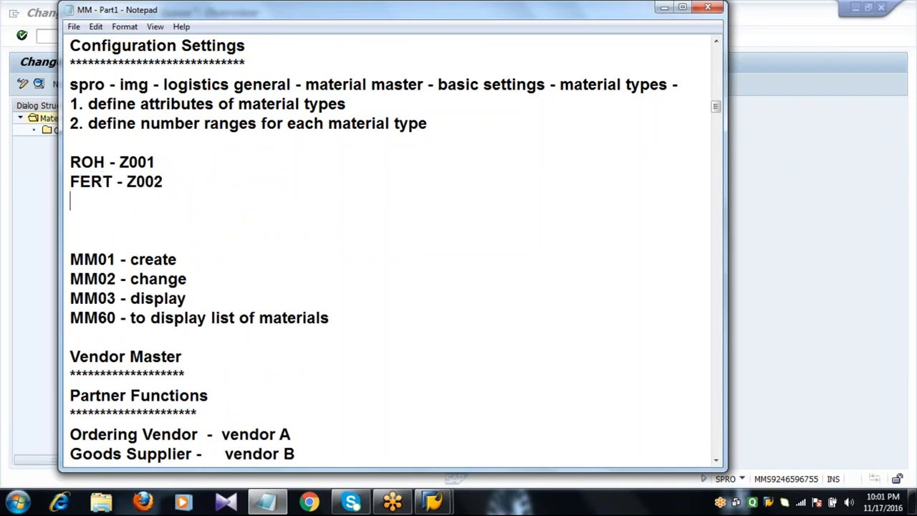
# Step: Extend the material type notes with the lines "PIPE - Z003" and "LEIH - Z004", followed by "ETC........" after a blank line
pyautogui.write('PIPE - Z003')
pyautogui.press('Return')
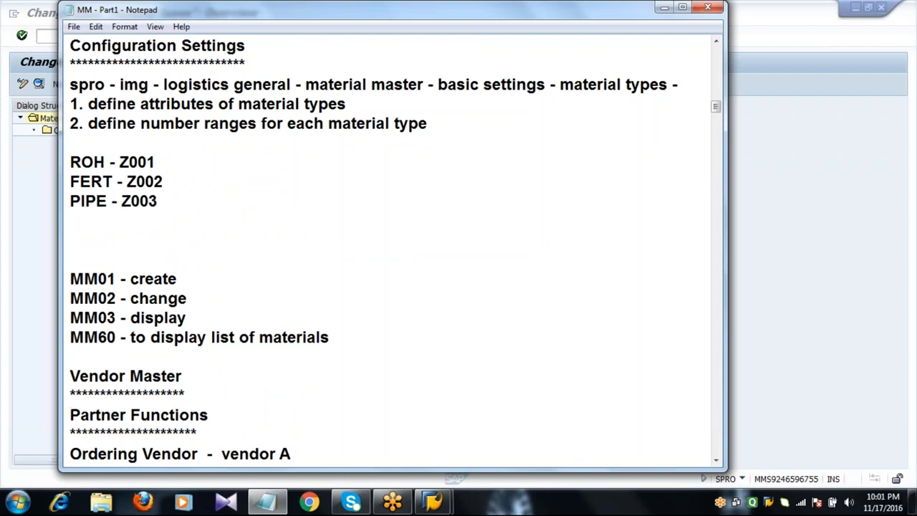
pyautogui.write('LEIH - Z004')
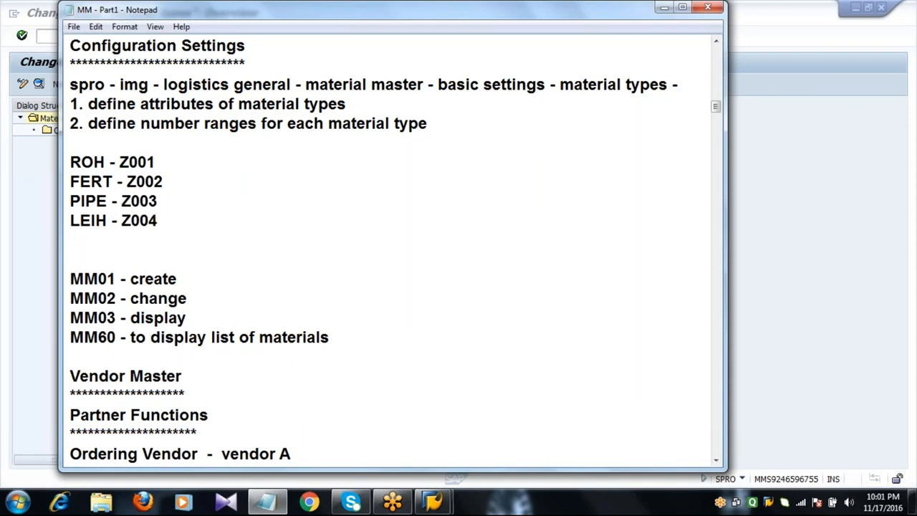
pyautogui.press('Return')
pyautogui.press('Return')
pyautogui.write('ET')
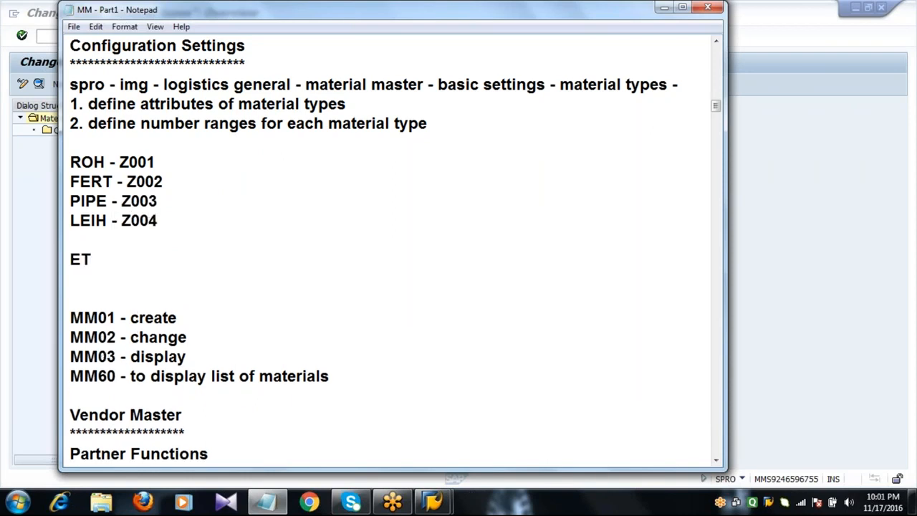
pyautogui.write('C........')
pyautogui.press('Up')
# Step: Switch back to SAP, return to the implementation guide and run Define Number Ranges for Each Material Type
pyautogui.click(36, 244)
pyautogui.click(179, 35)
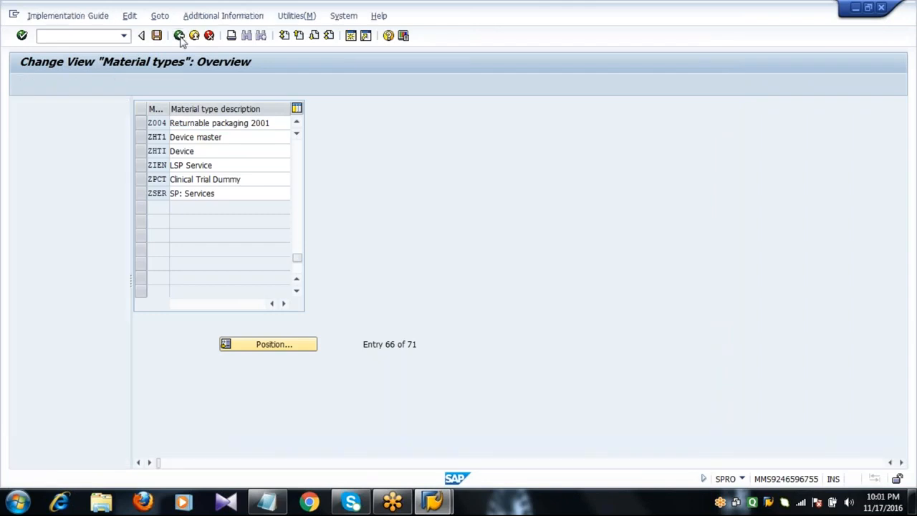
pyautogui.click(174, 279)
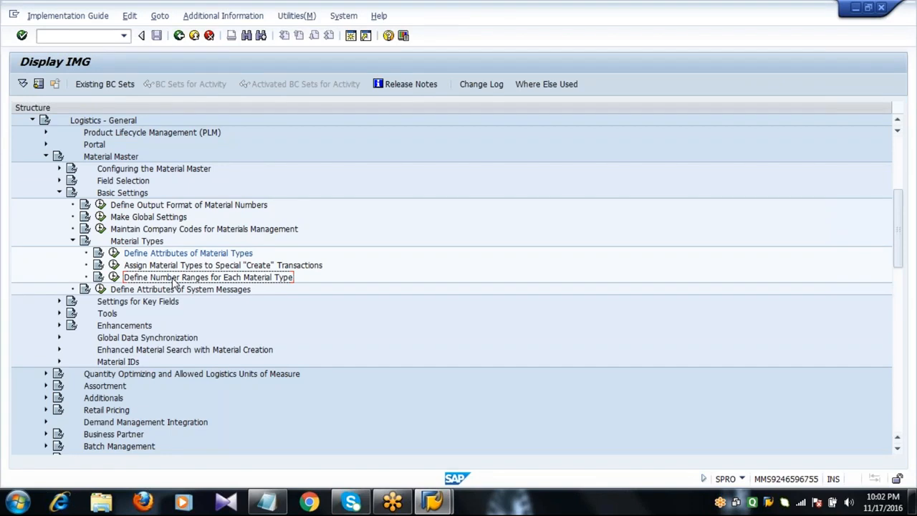
pyautogui.click(114, 277)
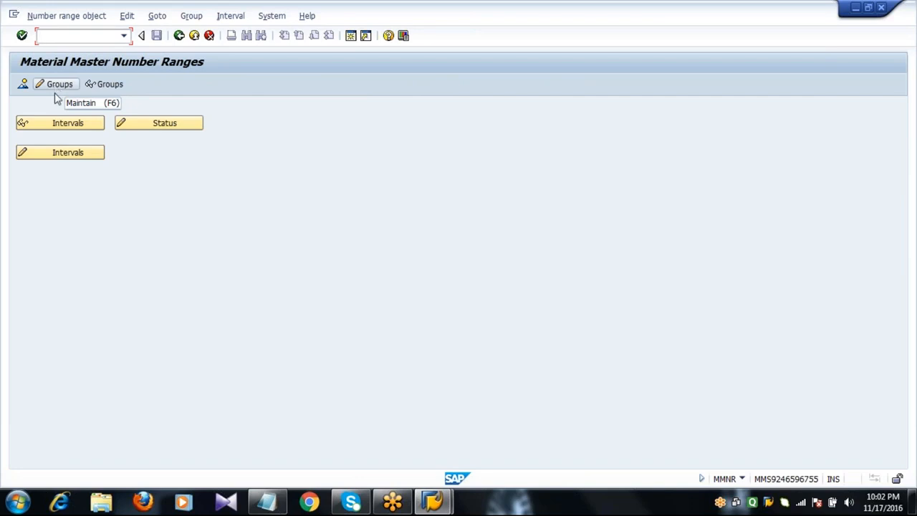
# Step: Examine the material master number range intervals and the form for inserting a number range group, leaving both without changes
pyautogui.click(55, 156)
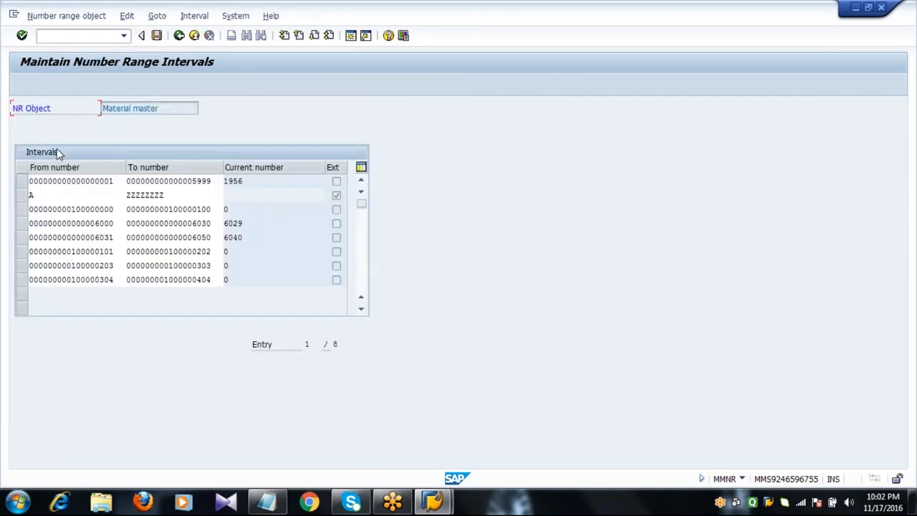
pyautogui.click(179, 35)
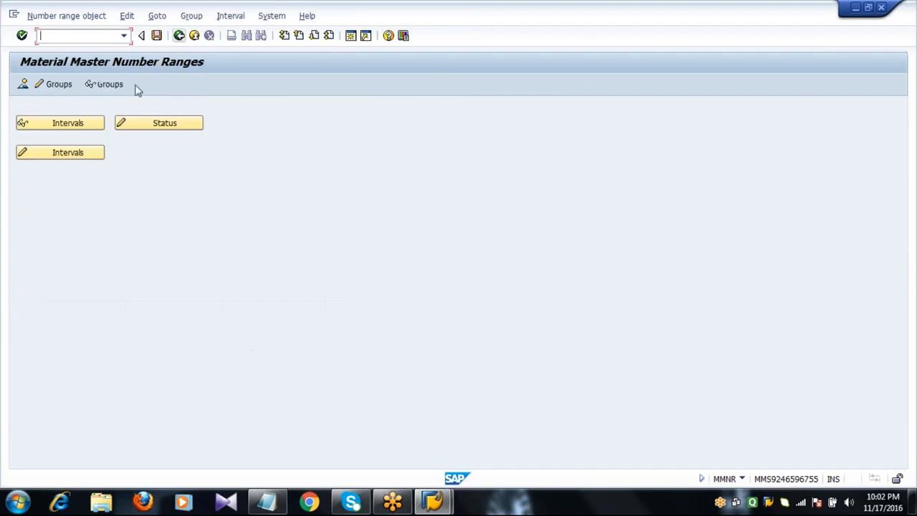
pyautogui.click(60, 86)
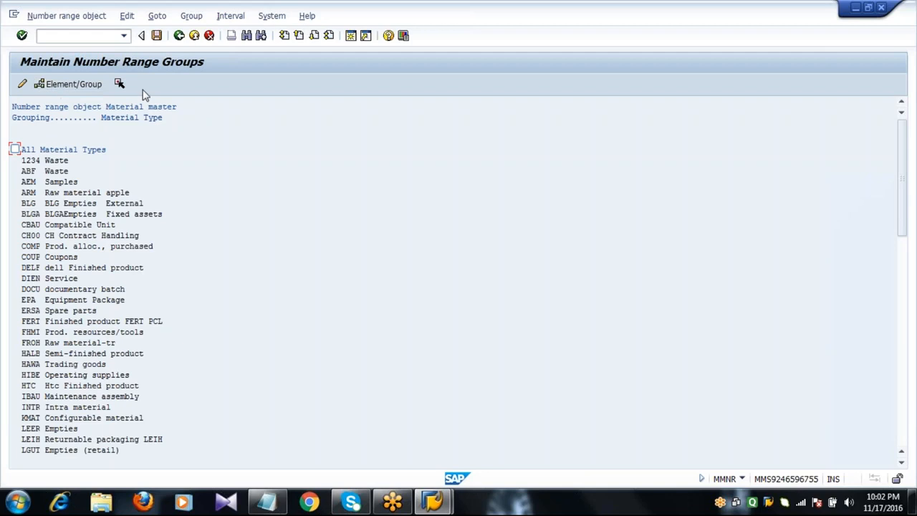
pyautogui.click(192, 17)
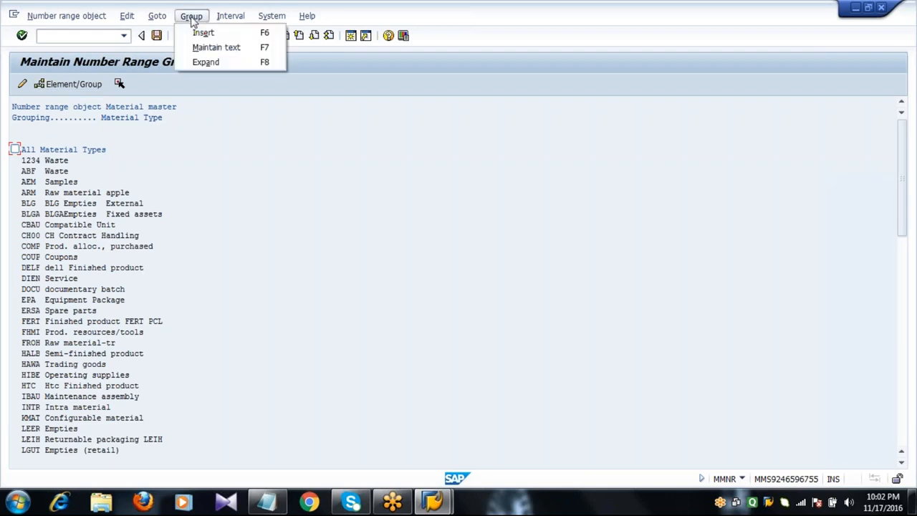
pyautogui.click(221, 38)
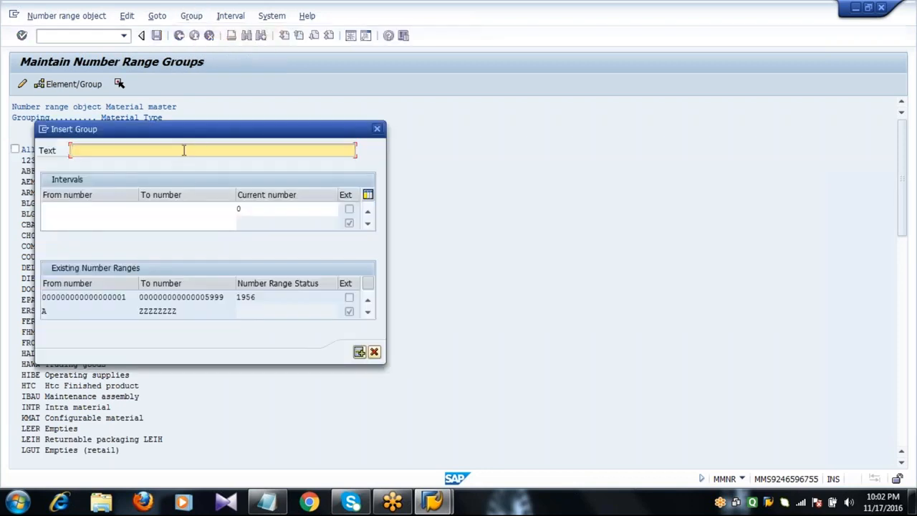
pyautogui.click(374, 352)
pyautogui.click(179, 35)
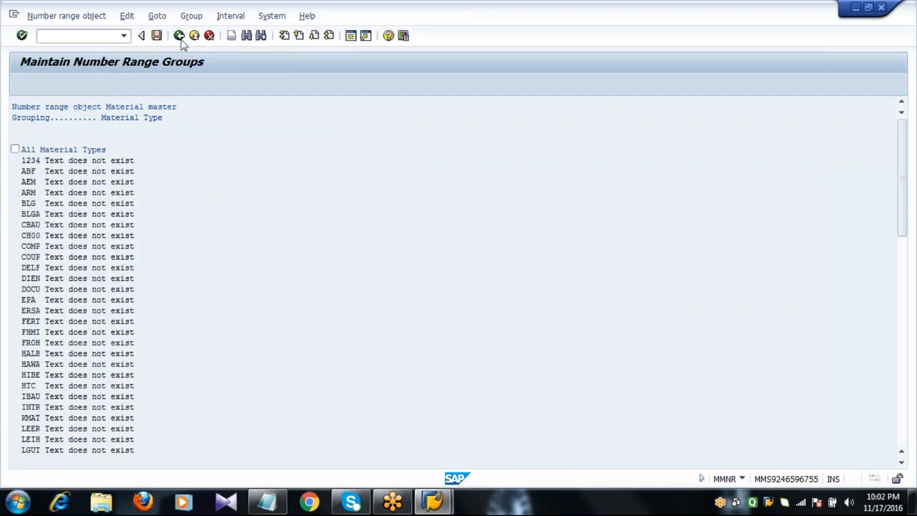
pyautogui.click(179, 35)
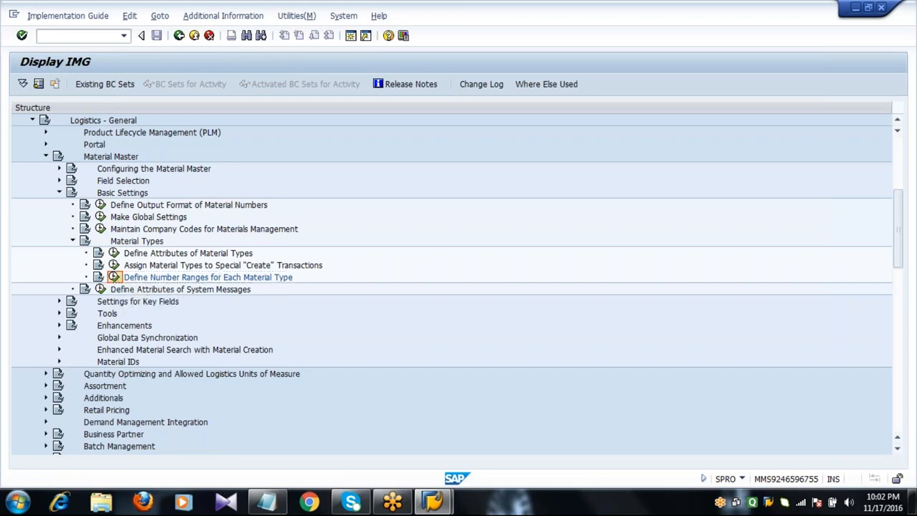
# Step: Run Define Number Ranges for Each Material Type, open the number range groups for maintenance and start inserting a new group
pyautogui.click(114, 276)
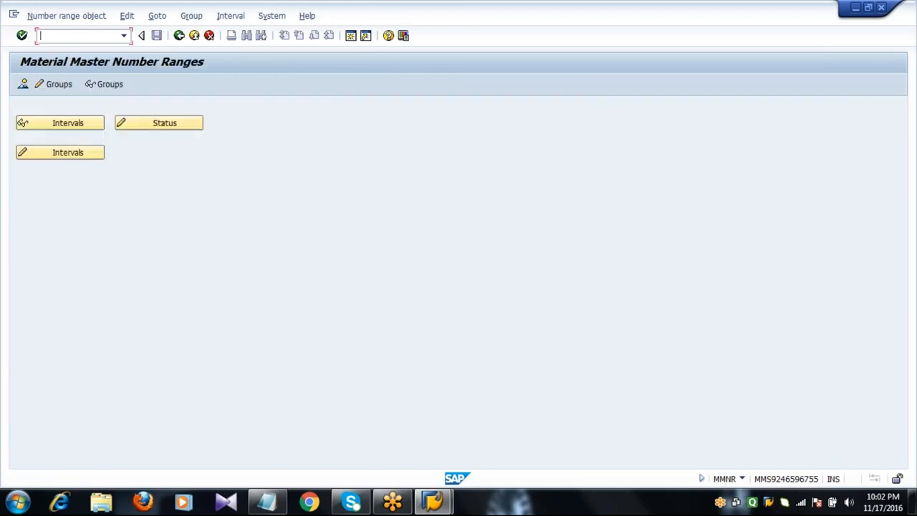
pyautogui.click(56, 84)
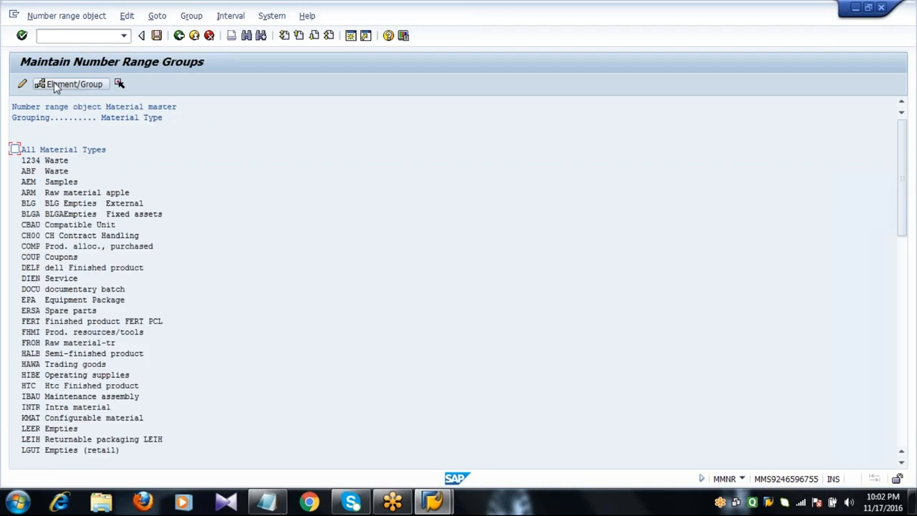
pyautogui.click(191, 18)
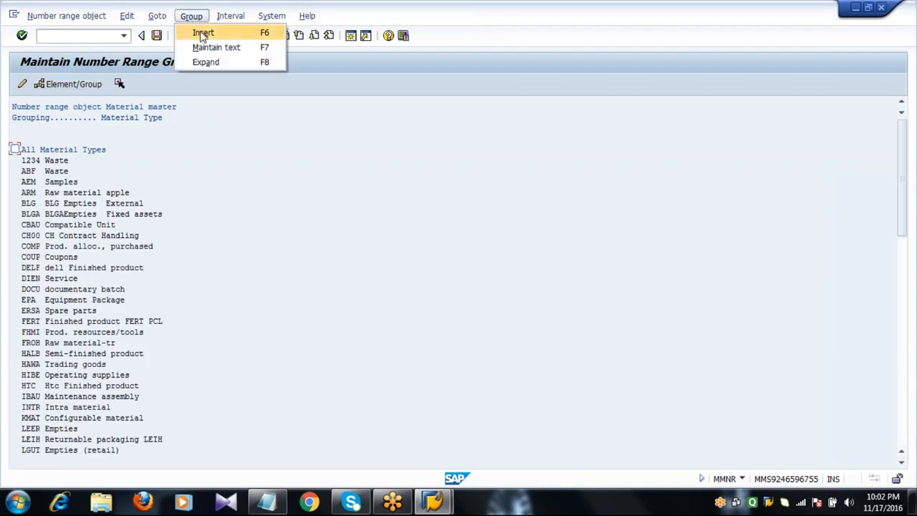
pyautogui.click(202, 34)
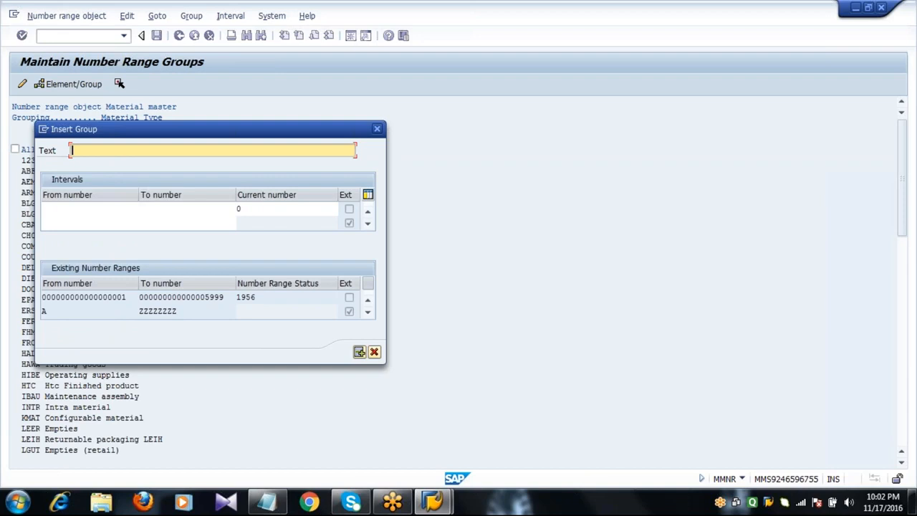
# Step: Enter 2001 as the text of the new number range group
pyautogui.write('2011')
pyautogui.press('BackSpace')
pyautogui.press('BackSpace')
pyautogui.write('01')
pyautogui.click(121, 212)
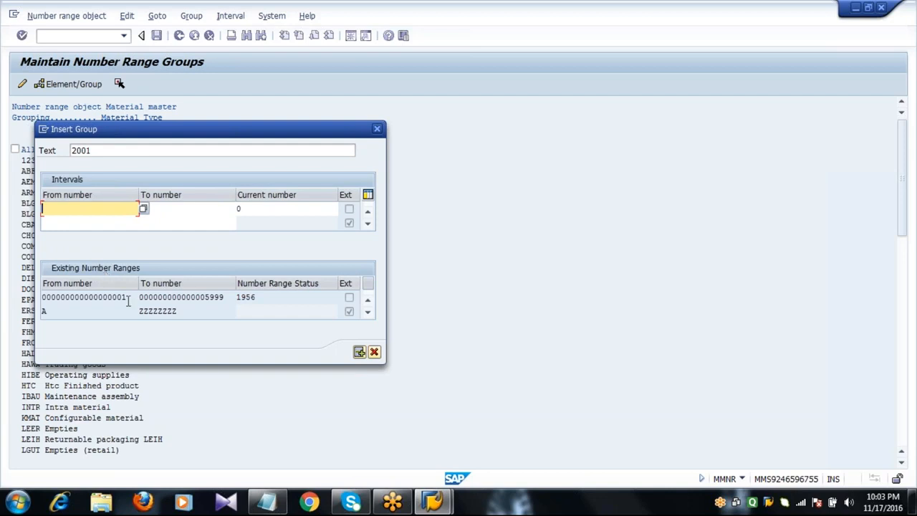
# Step: Examine the from number, to number and status of the first existing number range, the one starting at 1
pyautogui.click(127, 298)
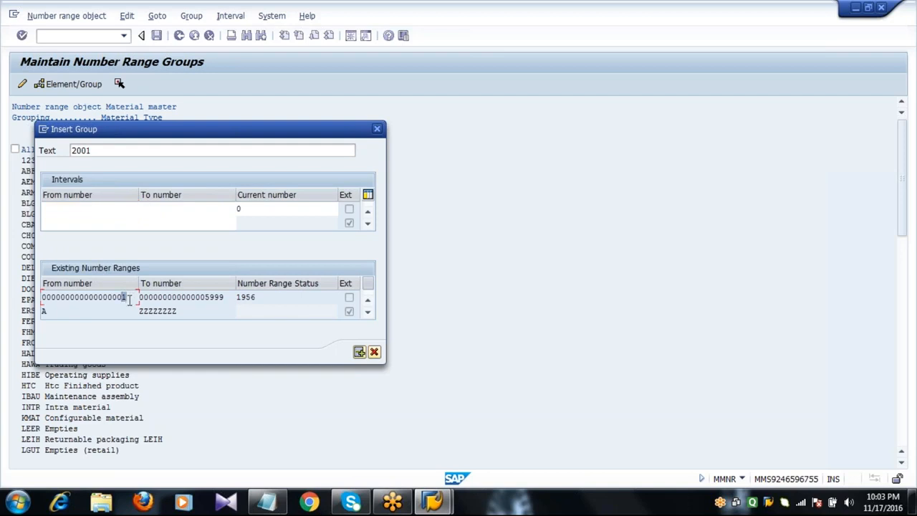
pyautogui.click(229, 297)
pyautogui.moveTo(228, 297); pyautogui.dragTo(206, 303)
pyautogui.click(264, 301)
pyautogui.click(131, 297)
pyautogui.click(231, 299)
pyautogui.click(263, 296)
pyautogui.moveTo(262, 297); pyautogui.dragTo(228, 307)
pyautogui.click(129, 297)
pyautogui.click(228, 303)
pyautogui.click(265, 299)
pyautogui.click(89, 312)
# Step: Go through the remaining existing number ranges to the end of the list, checking each interval's limits and status
pyautogui.click(368, 314)
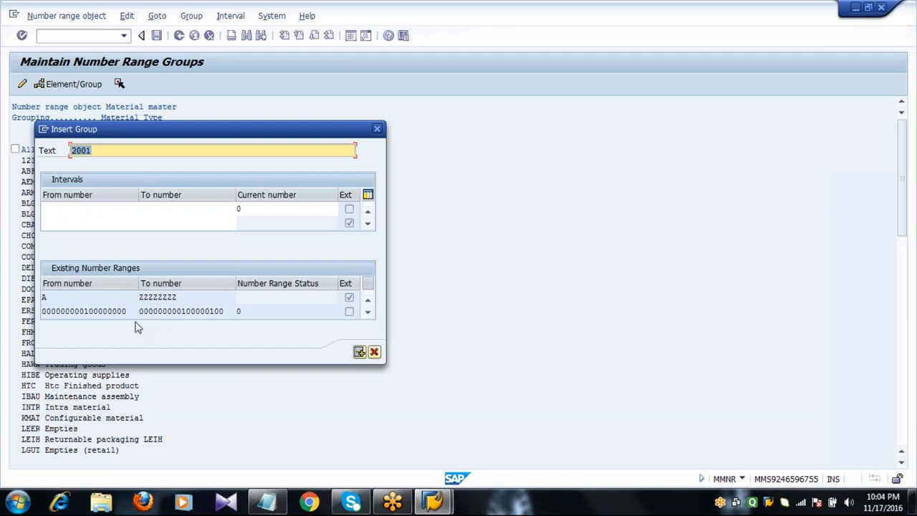
pyautogui.moveTo(129, 312); pyautogui.dragTo(72, 318)
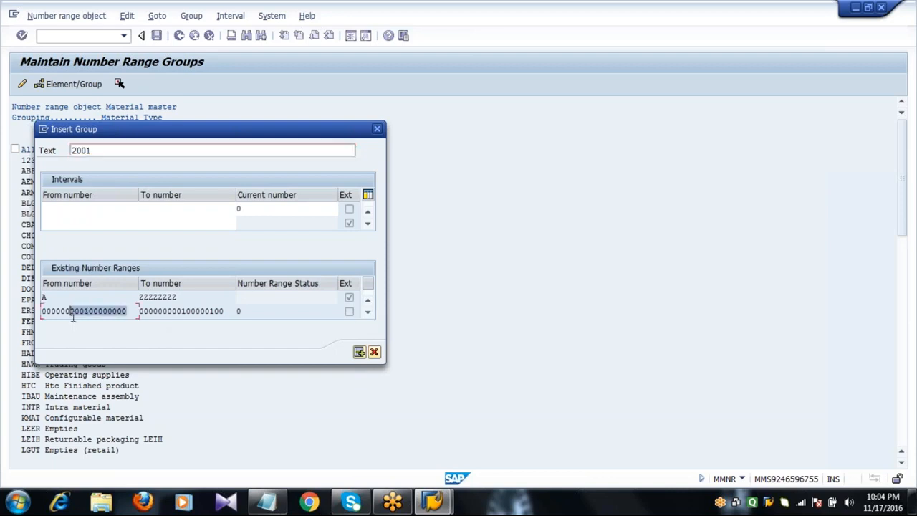
pyautogui.click(238, 312)
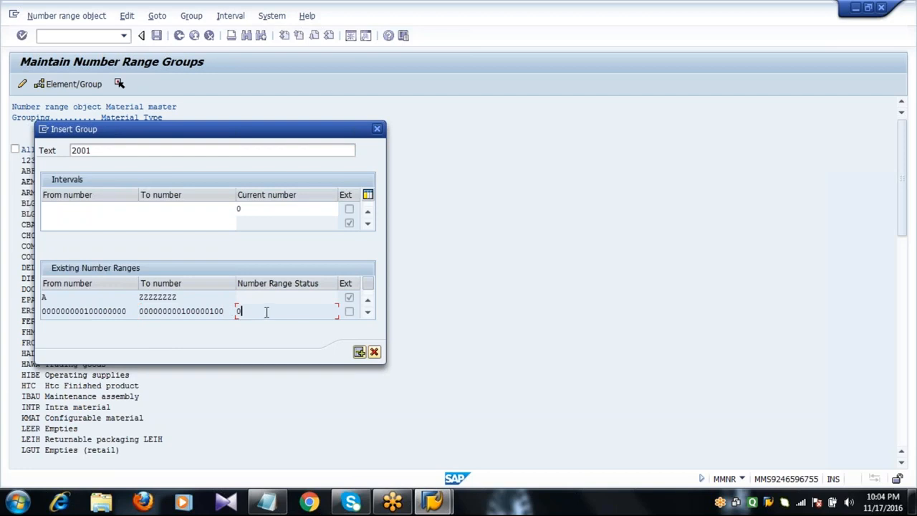
pyautogui.click(368, 313)
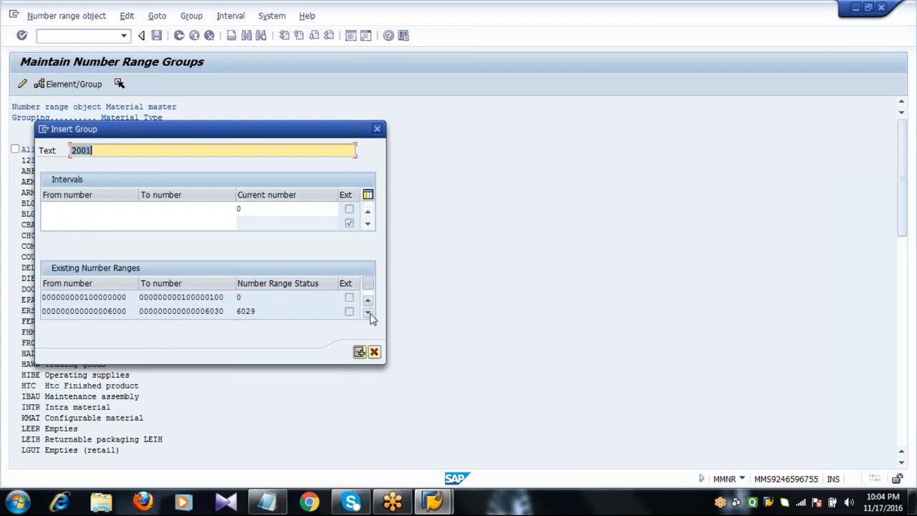
pyautogui.click(131, 311)
pyautogui.moveTo(131, 311); pyautogui.dragTo(111, 311)
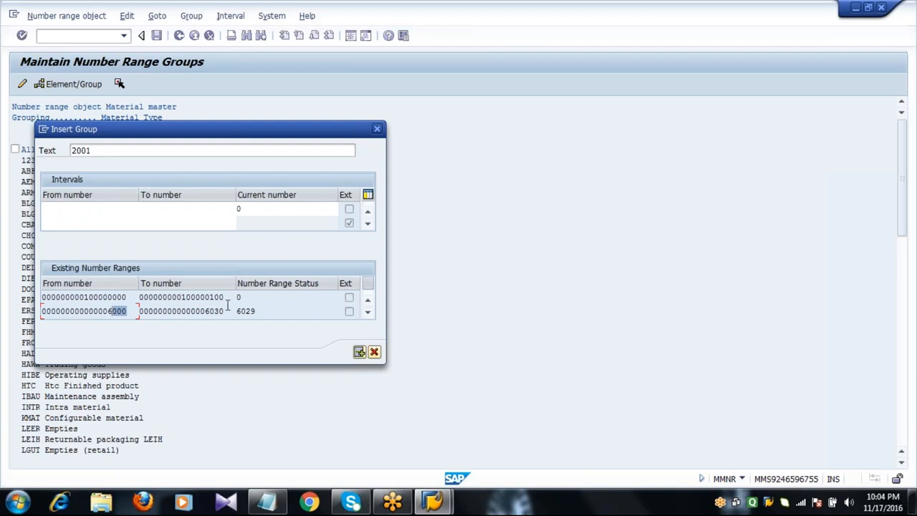
pyautogui.moveTo(226, 311)
pyautogui.mouseDown()
pyautogui.moveTo(205, 311)
pyautogui.moveTo(261, 313)
pyautogui.moveTo(233, 320)
pyautogui.mouseUp()
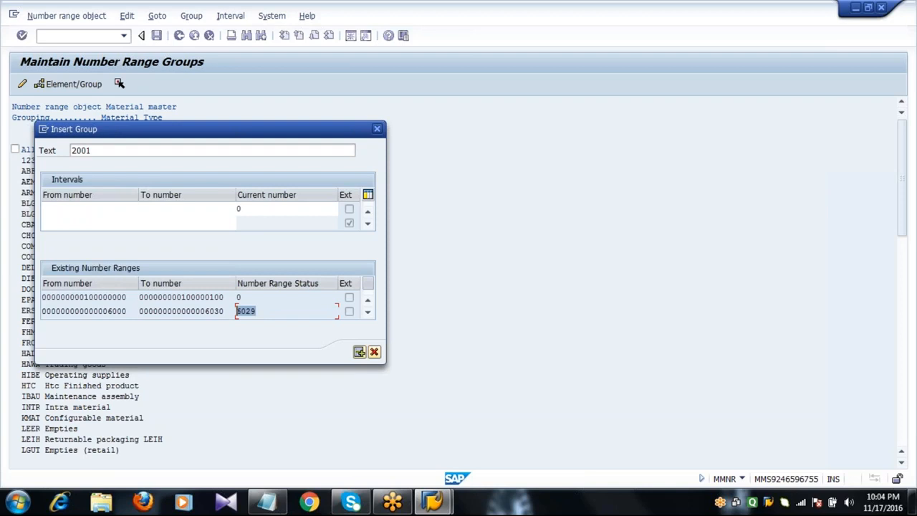
pyautogui.click(245, 312)
pyautogui.click(226, 311)
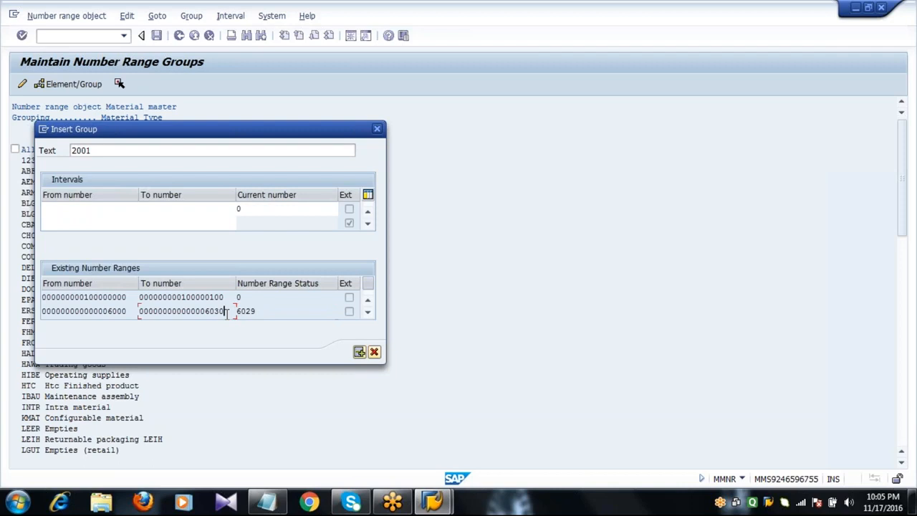
pyautogui.click(368, 313)
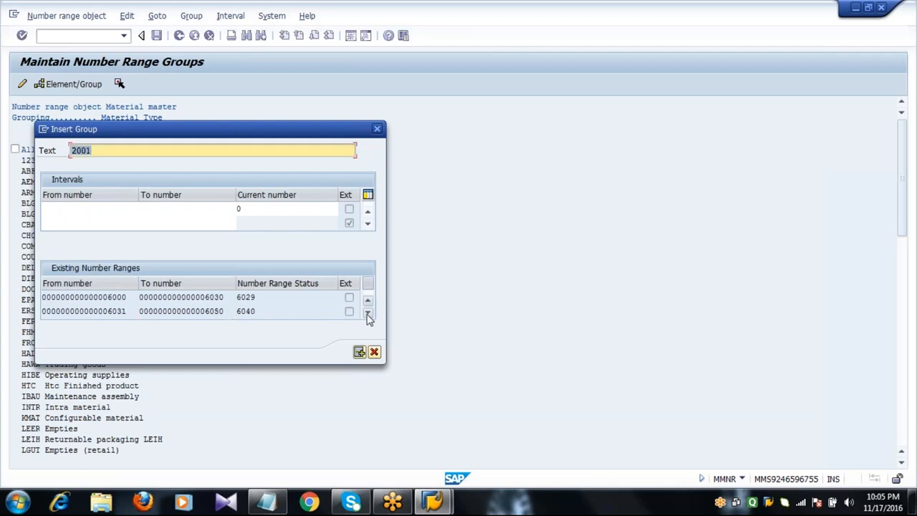
pyautogui.click(129, 311)
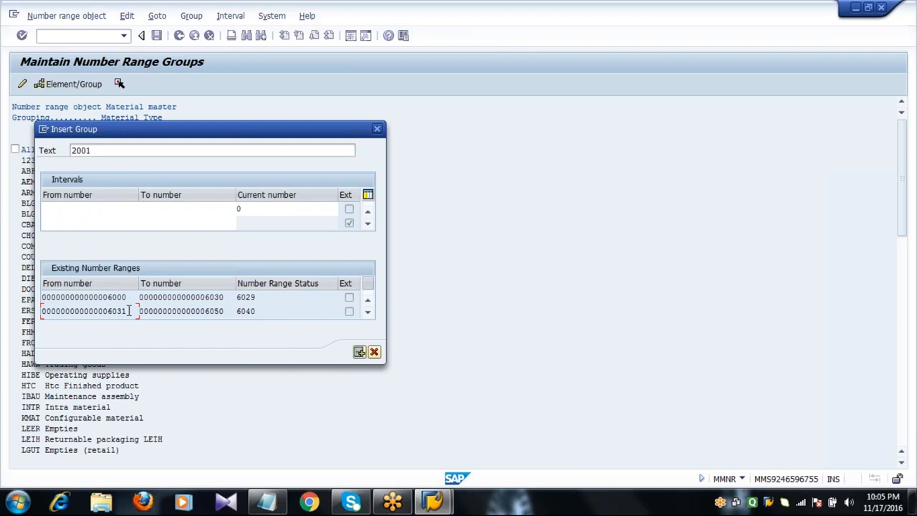
pyautogui.click(227, 311)
pyautogui.click(269, 311)
pyautogui.click(368, 312)
pyautogui.click(367, 314)
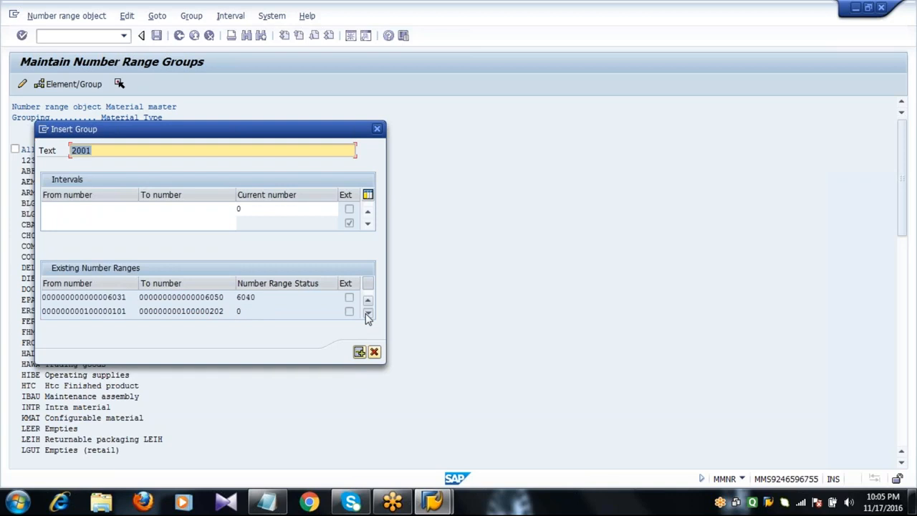
pyautogui.click(368, 314)
pyautogui.click(368, 314)
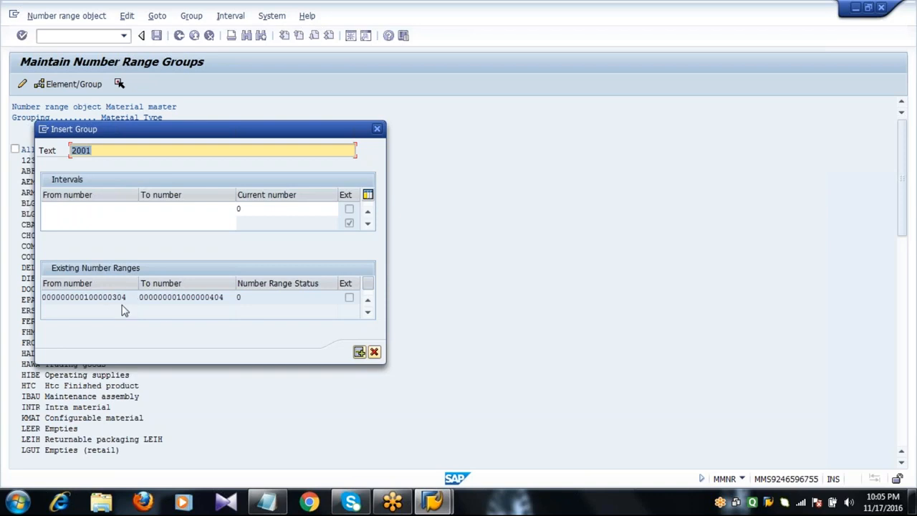
# Step: Try to enter an interval from 1 to 100 for group 2001
pyautogui.click(123, 208)
pyautogui.write('1')
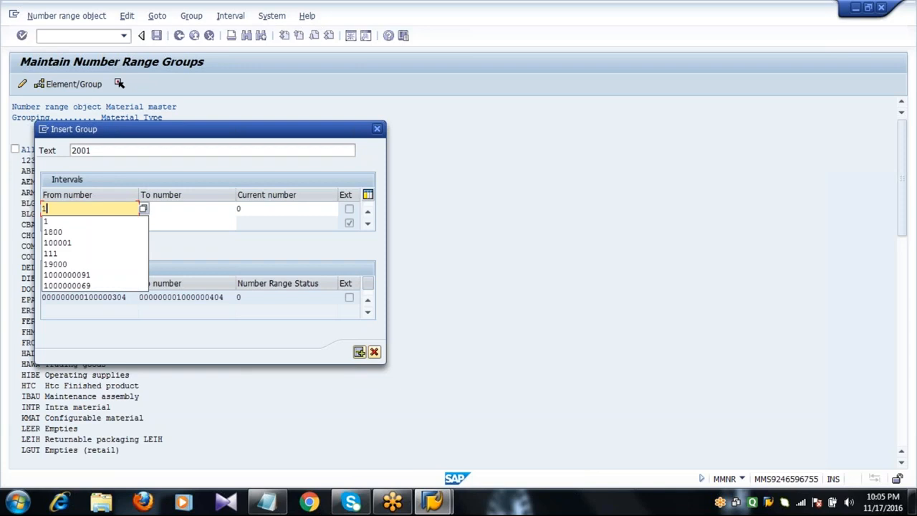
pyautogui.press('Tab')
pyautogui.write('100')
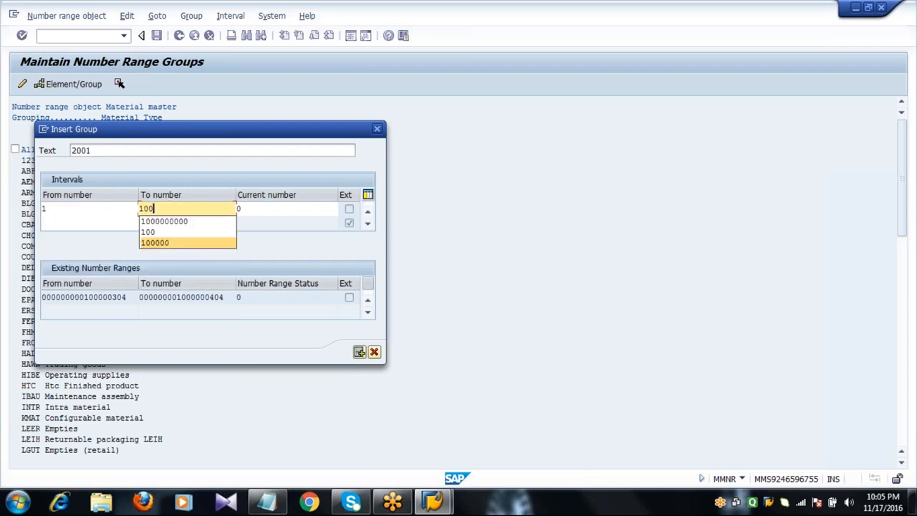
pyautogui.click(180, 234)
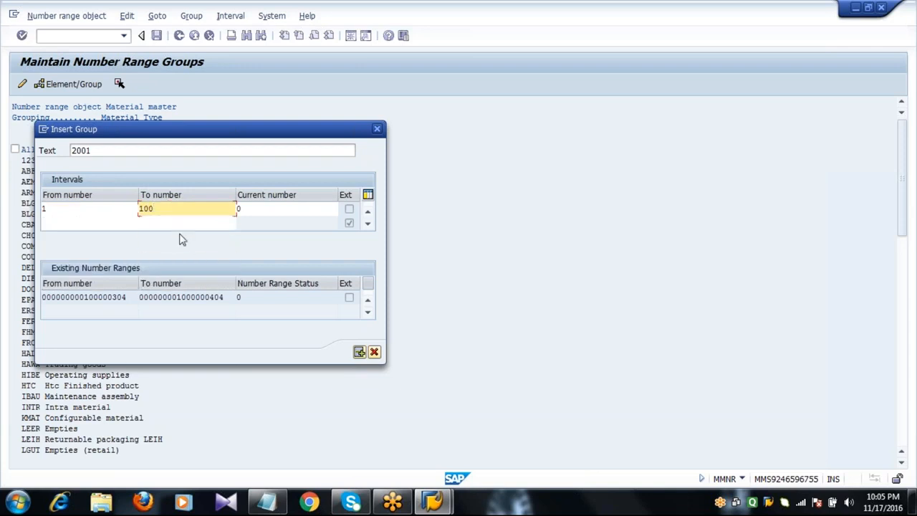
pyautogui.press('Return')
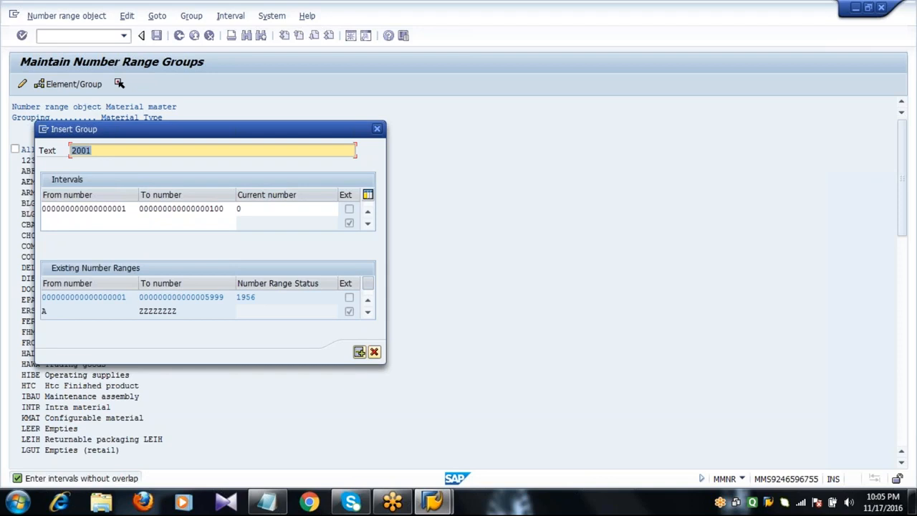
# Step: Clear the from and to numbers of the attempted 1 to 100 interval
pyautogui.click(133, 209)
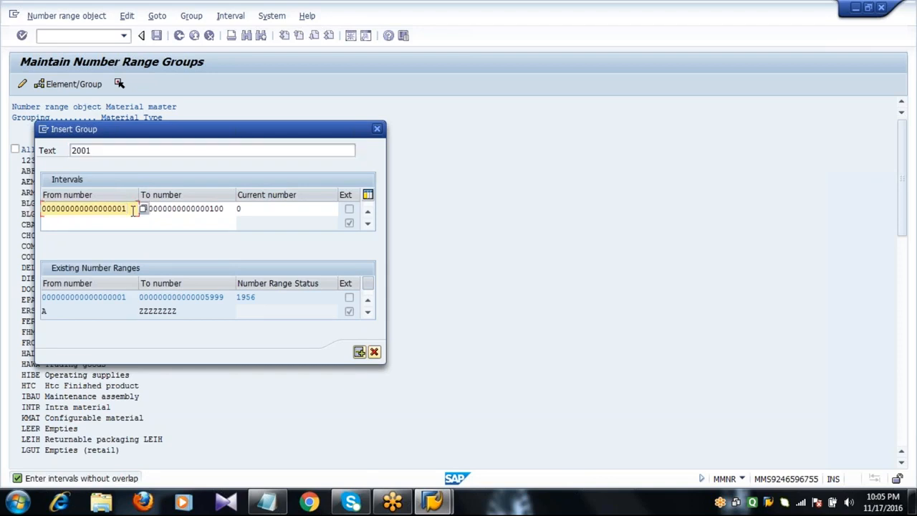
pyautogui.press('BackSpace')
pyautogui.press('BackSpace')
pyautogui.press('BackSpace')
pyautogui.press('BackSpace')
pyautogui.press('BackSpace')
pyautogui.press('BackSpace')
pyautogui.press('BackSpace')
pyautogui.press('BackSpace')
pyautogui.press('BackSpace')
pyautogui.press('BackSpace')
pyautogui.press('BackSpace')
pyautogui.press('BackSpace')
pyautogui.press('BackSpace')
pyautogui.press('BackSpace')
pyautogui.press('BackSpace')
pyautogui.press('BackSpace')
pyautogui.press('BackSpace')
pyautogui.press('BackSpace')
pyautogui.press('Tab')
pyautogui.press('BackSpace')
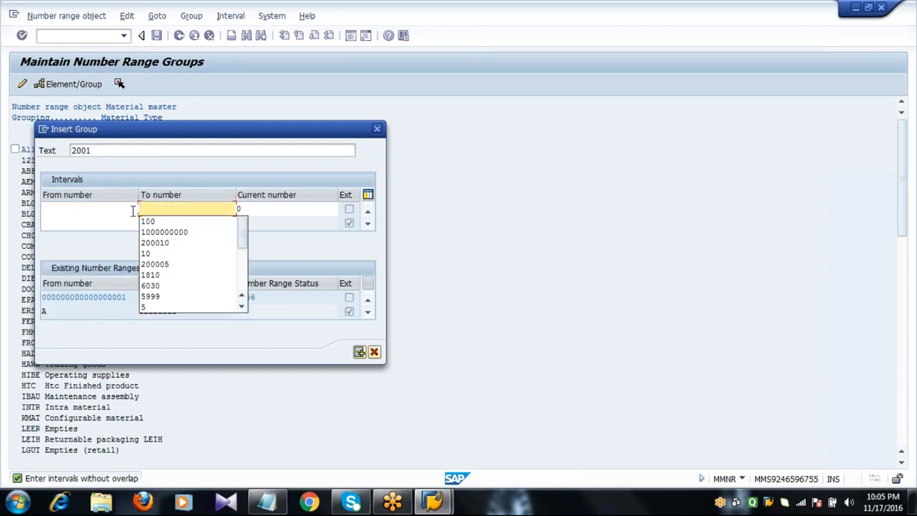
# Step: Look up the free intervals for the from number and check the existing number range starting at 6031
pyautogui.click(132, 210)
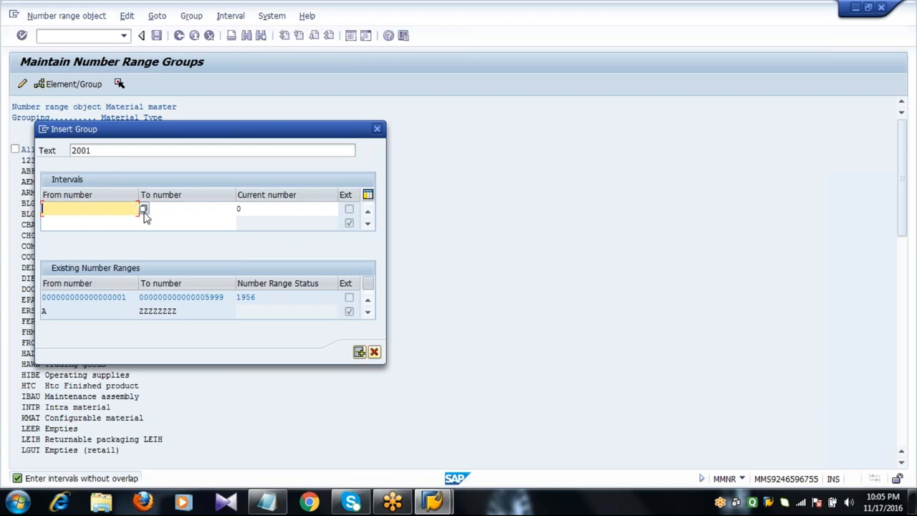
pyautogui.click(144, 210)
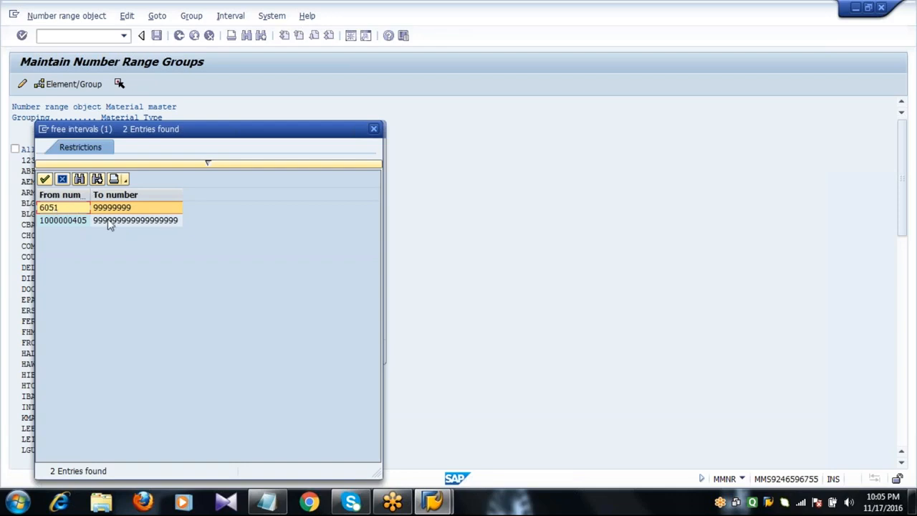
pyautogui.doubleClick(61, 210)
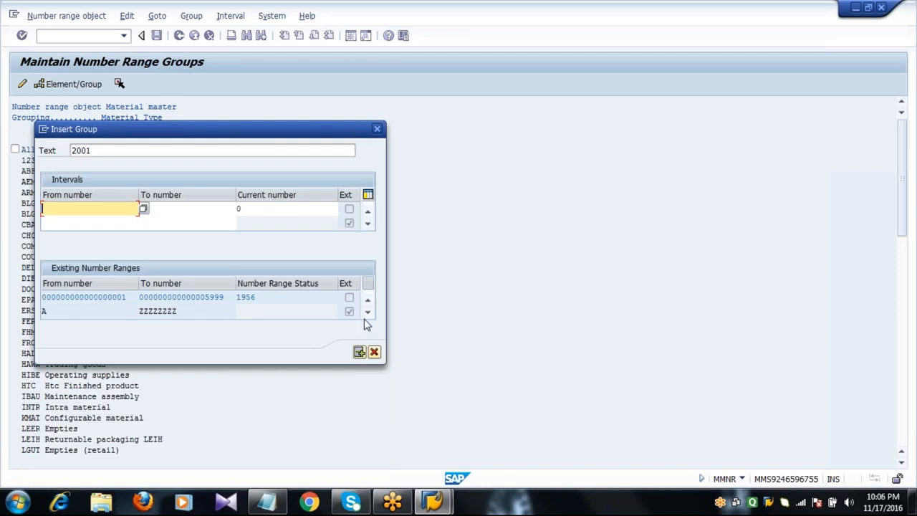
pyautogui.click(367, 312)
pyautogui.click(368, 312)
pyautogui.click(368, 313)
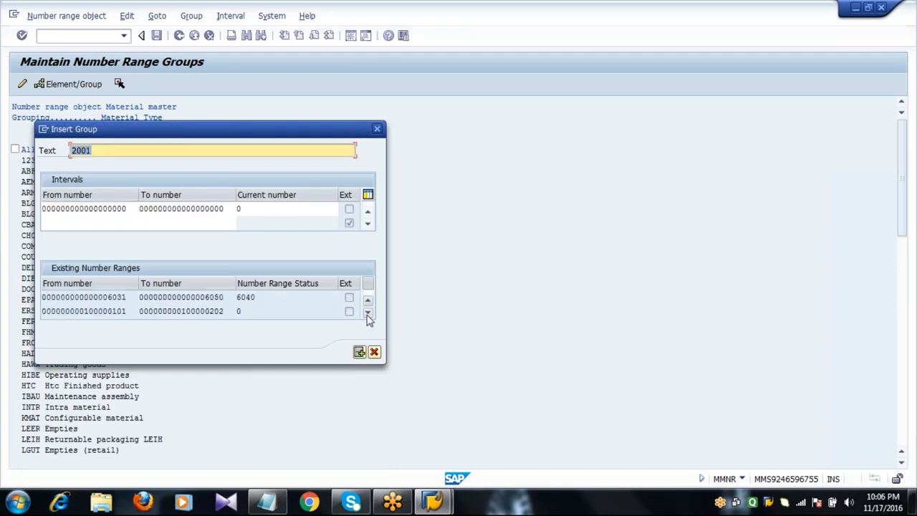
pyautogui.click(128, 297)
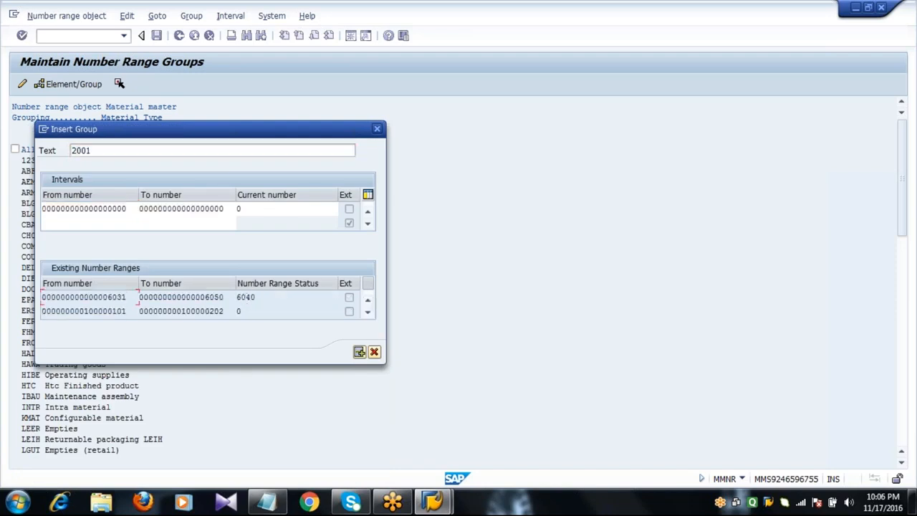
pyautogui.click(233, 301)
# Step: Fill the new group's interval with the free range from 6051 to 99999999
pyautogui.click(126, 209)
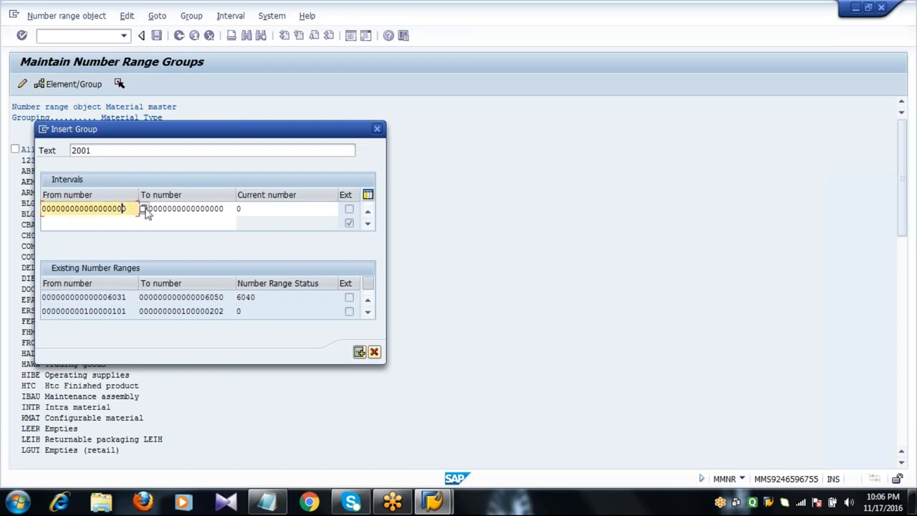
pyautogui.click(145, 210)
pyautogui.doubleClick(75, 208)
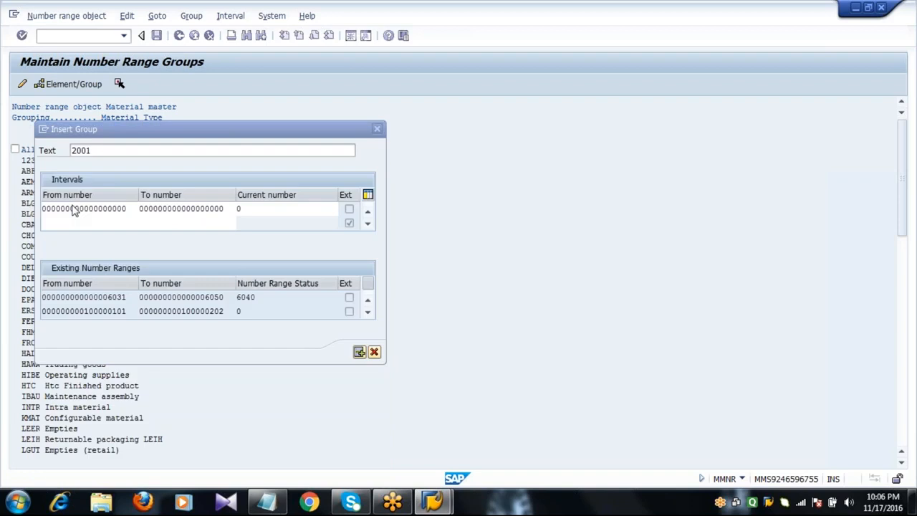
pyautogui.press('Tab')
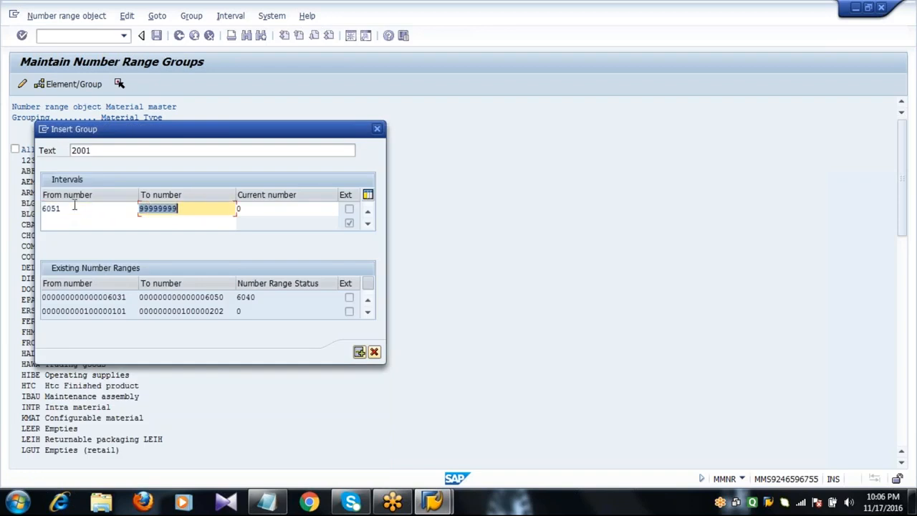
# Step: Try a longer to number made only of nines for group 2001's interval and clear it again
pyautogui.write('999999999')
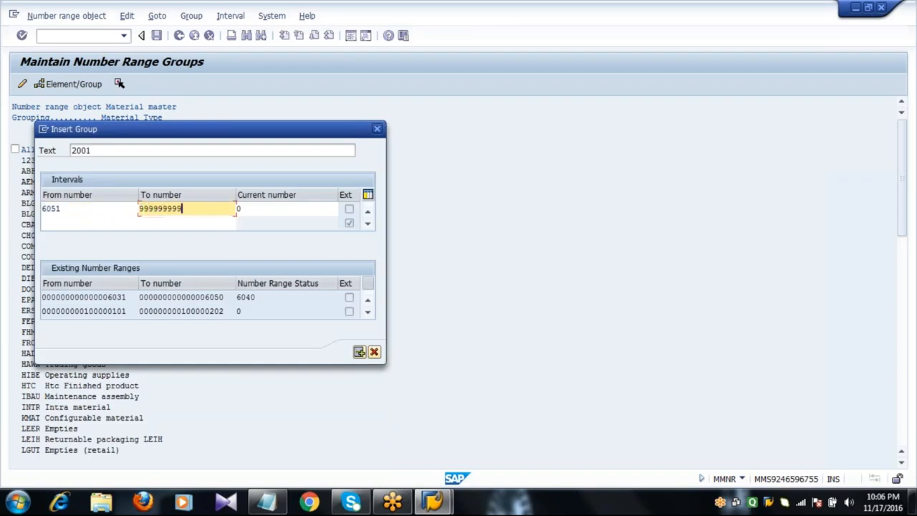
pyautogui.write('999999999')
pyautogui.press('BackSpace')
pyautogui.press('BackSpace')
pyautogui.press('BackSpace')
pyautogui.press('BackSpace')
pyautogui.press('BackSpace')
pyautogui.press('BackSpace')
pyautogui.press('BackSpace')
pyautogui.press('BackSpace')
pyautogui.press('BackSpace')
pyautogui.press('BackSpace')
pyautogui.press('BackSpace')
pyautogui.press('BackSpace')
pyautogui.press('BackSpace')
pyautogui.press('BackSpace')
pyautogui.press('BackSpace')
pyautogui.press('BackSpace')
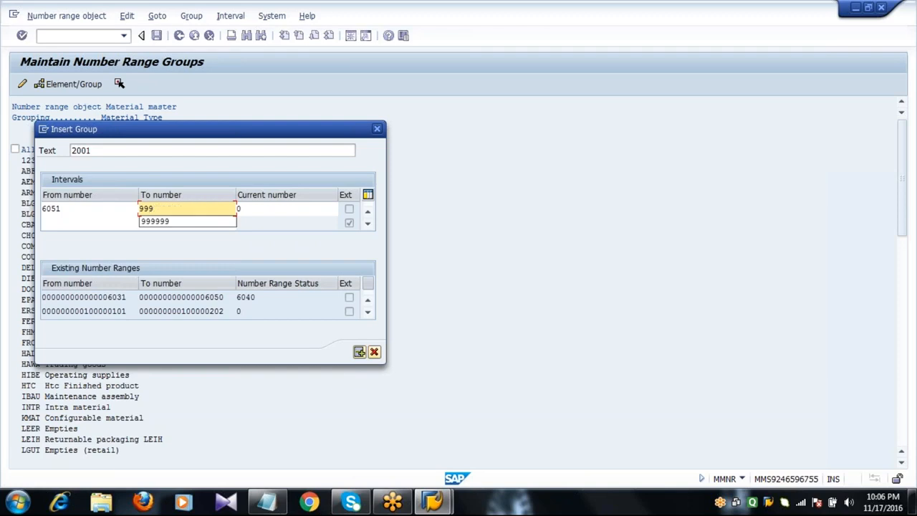
# Step: Set the to number of group 2001's interval to 6070, insert the group and save the number range groups
pyautogui.click(174, 206)
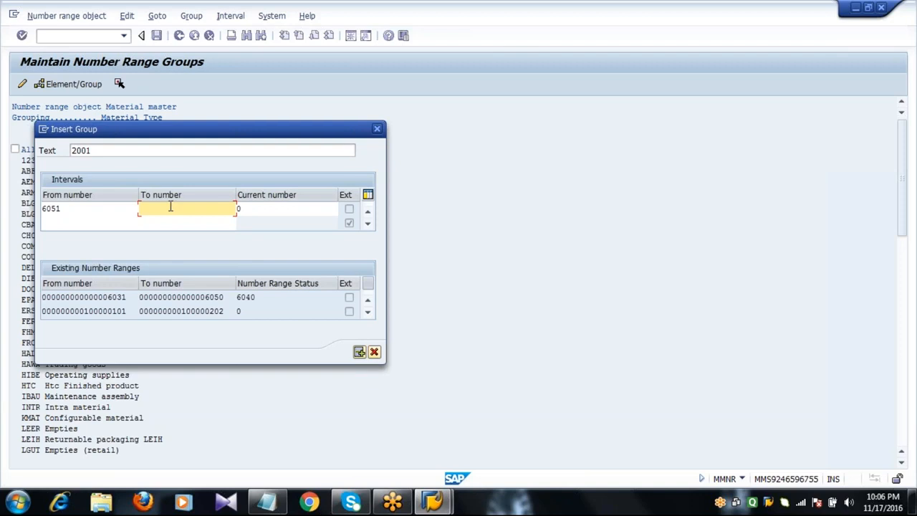
pyautogui.click(105, 212)
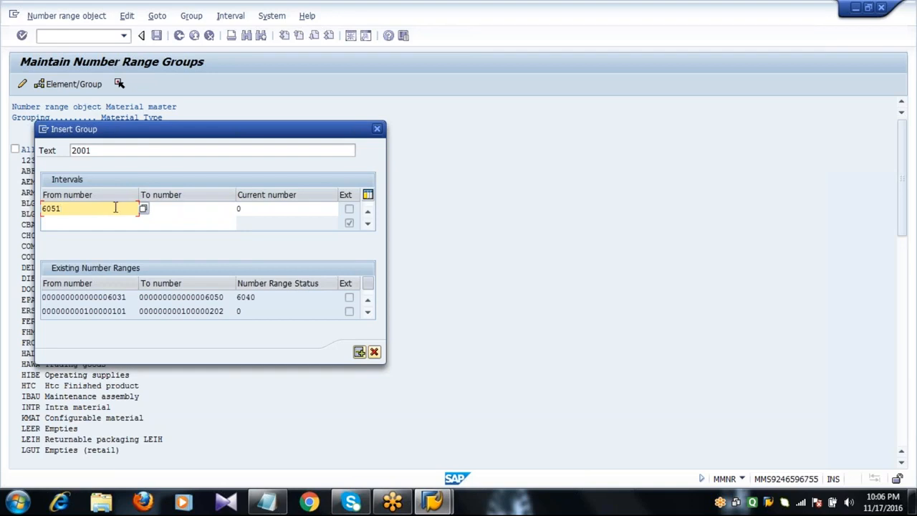
pyautogui.click(172, 209)
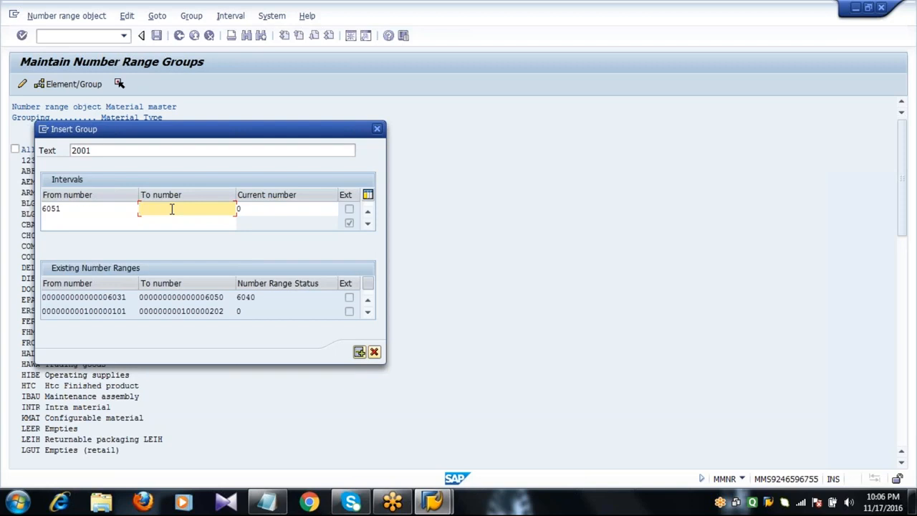
pyautogui.write('60')
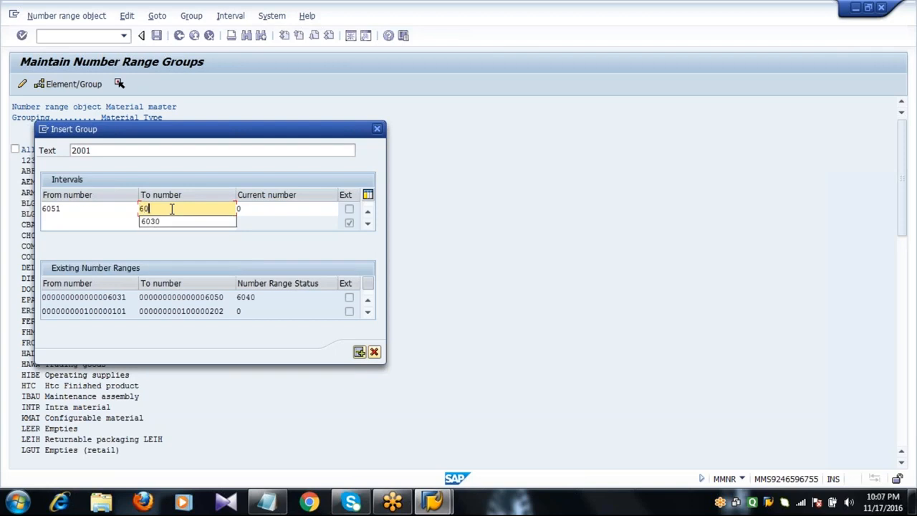
pyautogui.write('70')
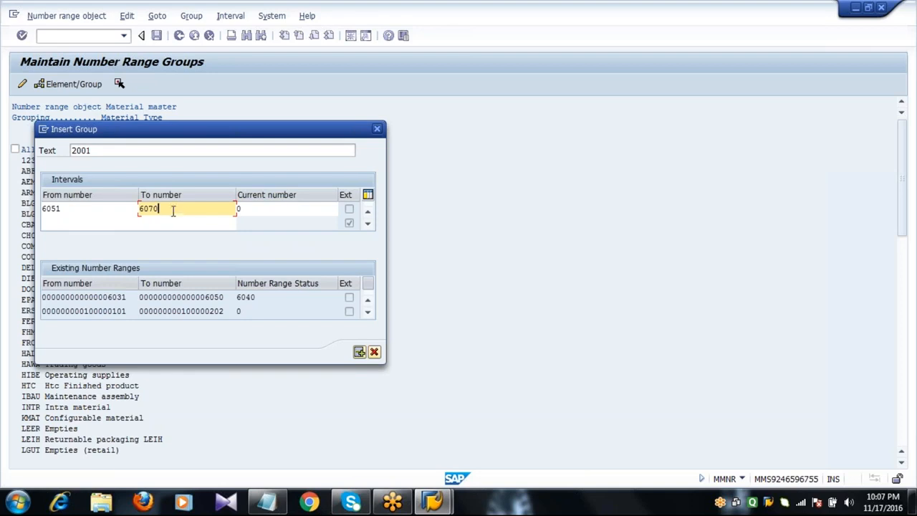
pyautogui.click(124, 210)
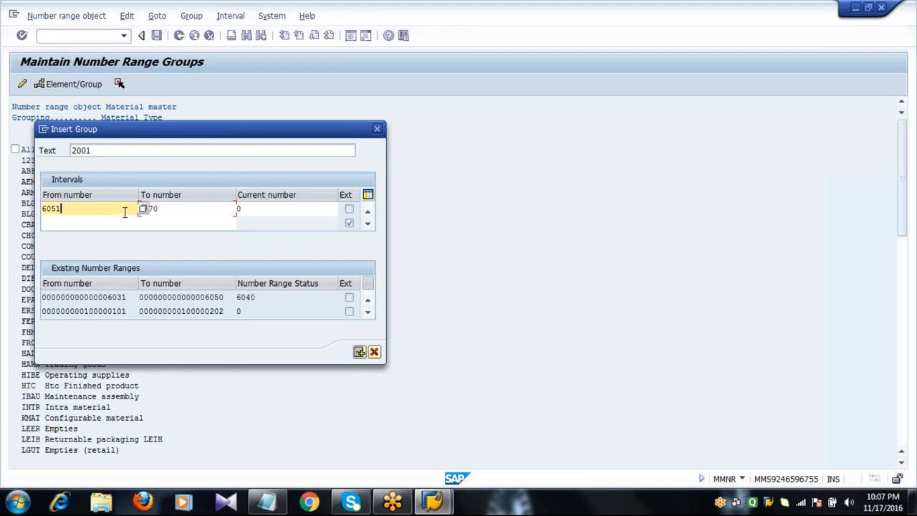
pyautogui.click(172, 205)
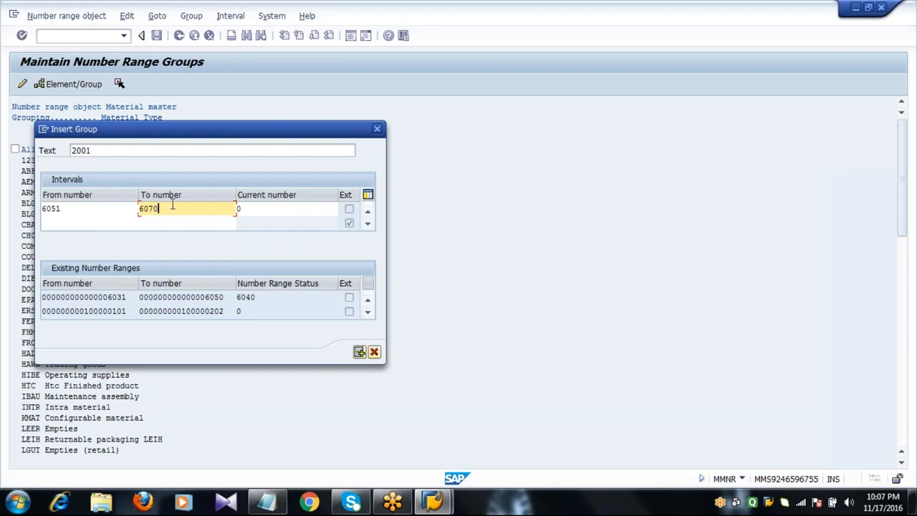
pyautogui.press('Return')
pyautogui.click(157, 37)
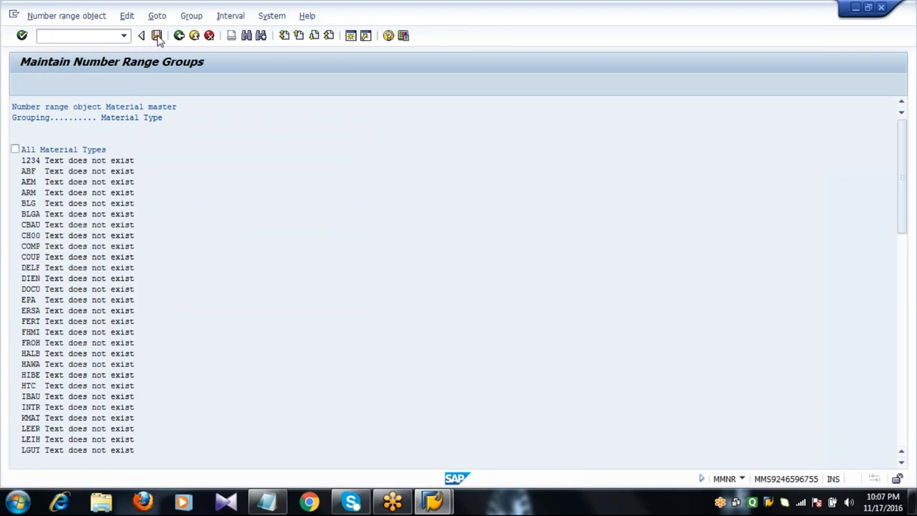
pyautogui.click(377, 396)
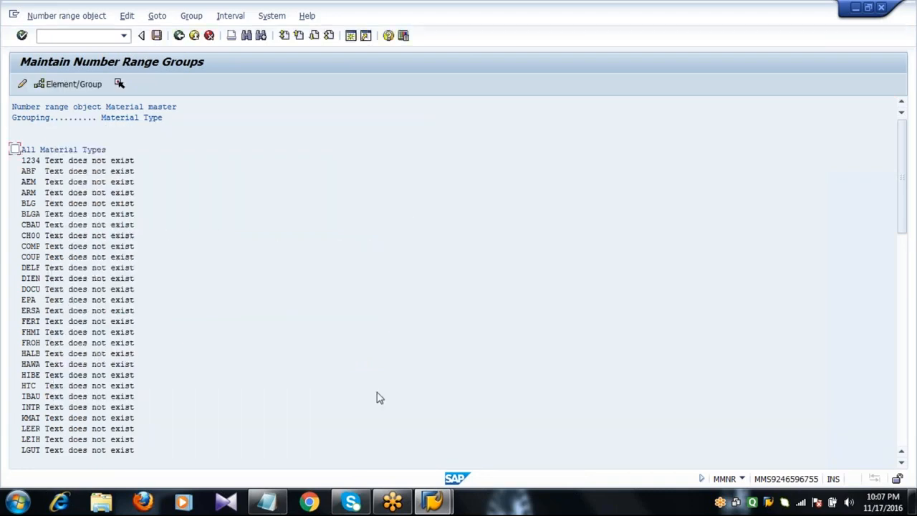
# Step: Find group 2001 in the group list, then leave and reopen the number range group maintenance
pyautogui.scroll(-20, 379, 399)
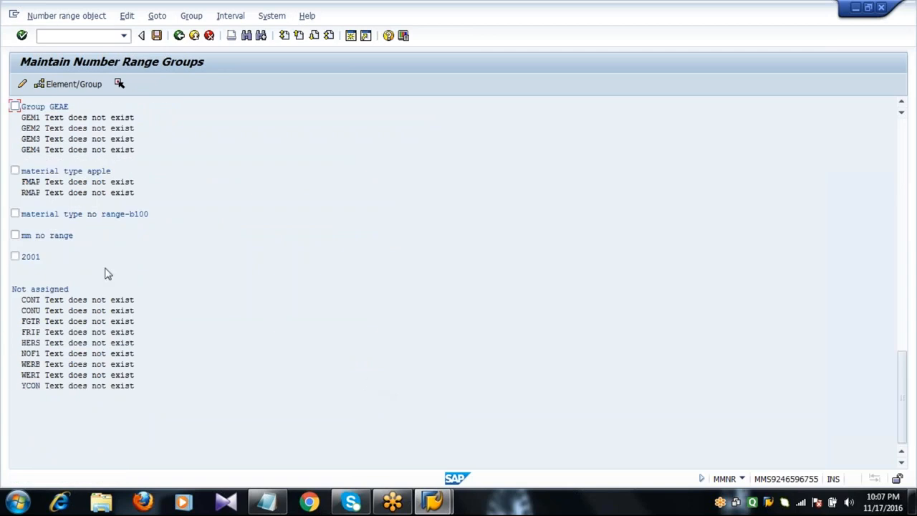
pyautogui.click(30, 260)
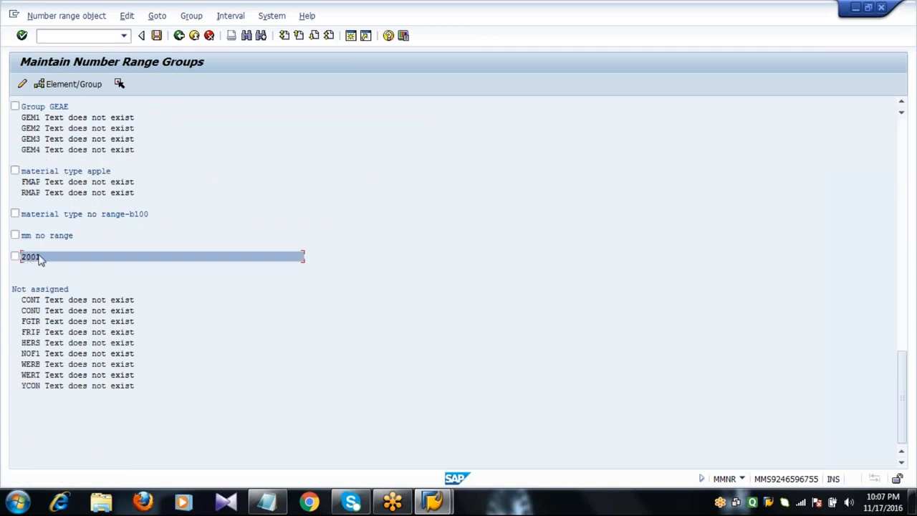
pyautogui.click(44, 269)
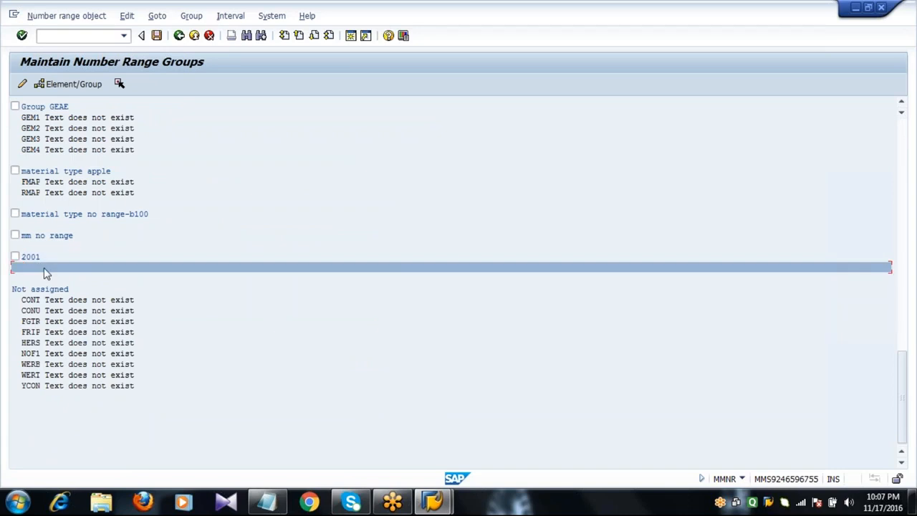
pyautogui.scroll(5, 43, 272)
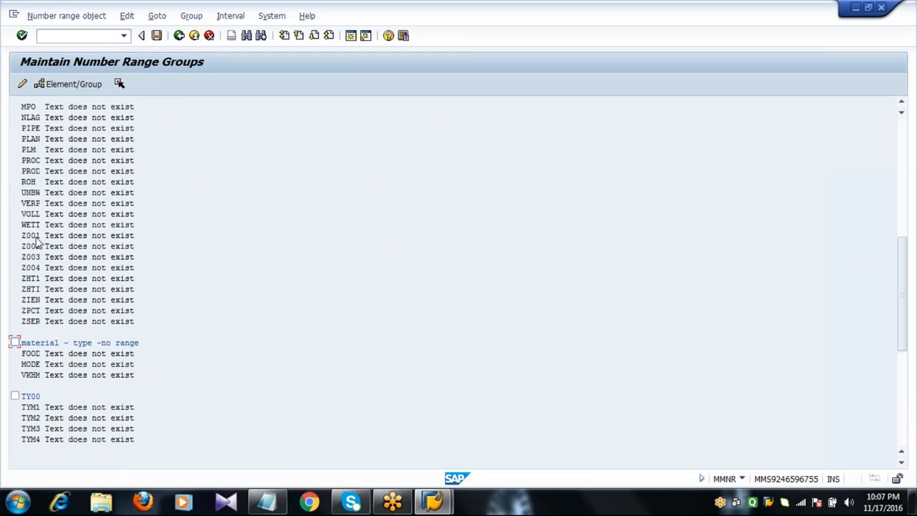
pyautogui.click(179, 37)
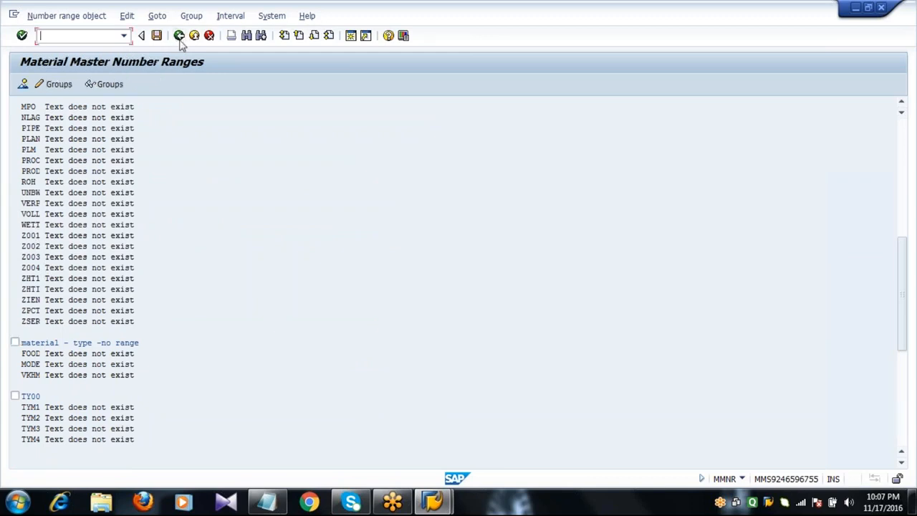
pyautogui.click(63, 84)
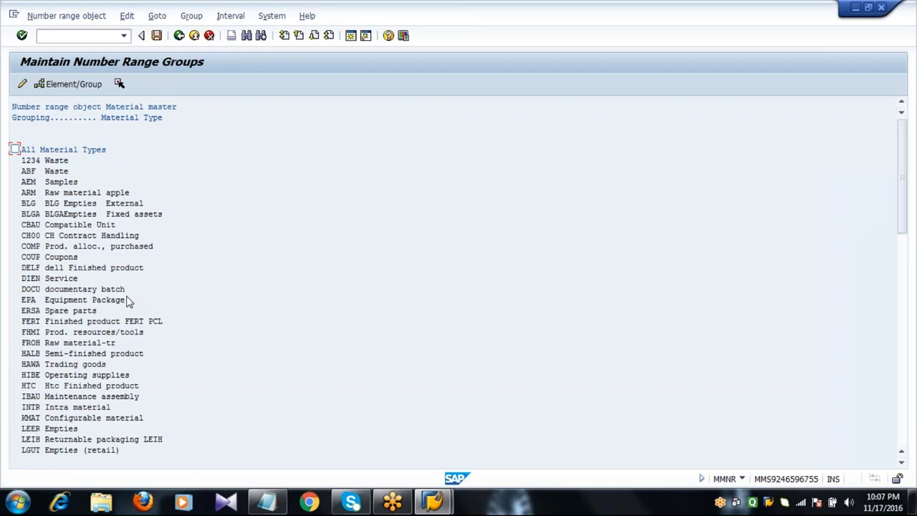
# Step: Assign material types Z001, Z002, Z003 and Z004 from All Material Types to group 2001
pyautogui.scroll(-10, 128, 301)
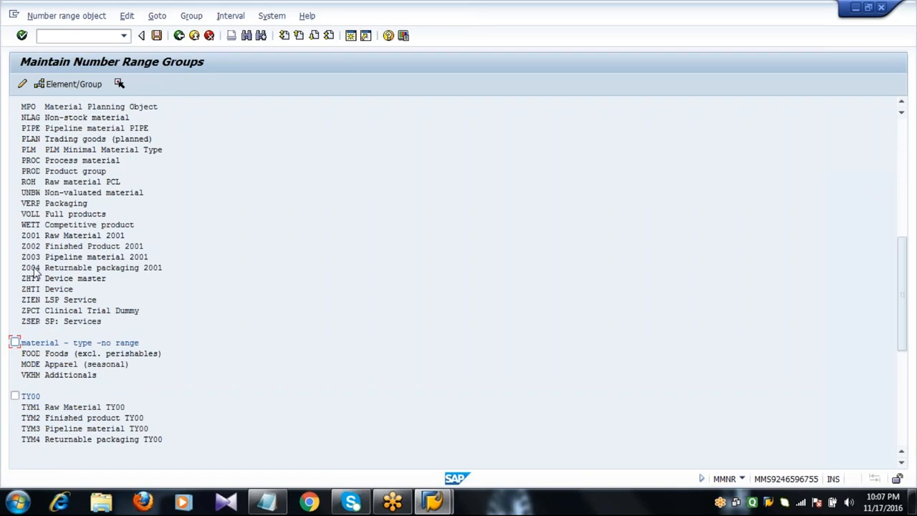
pyautogui.click(34, 237)
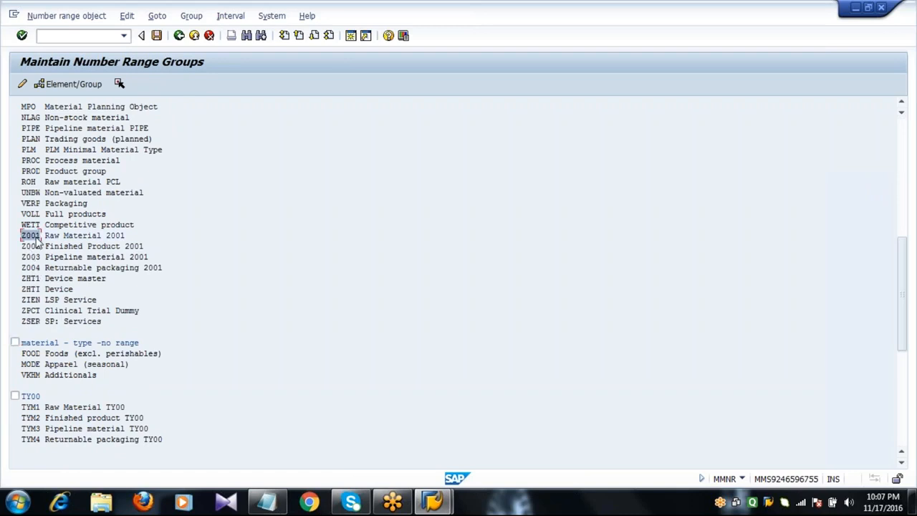
pyautogui.doubleClick(36, 247)
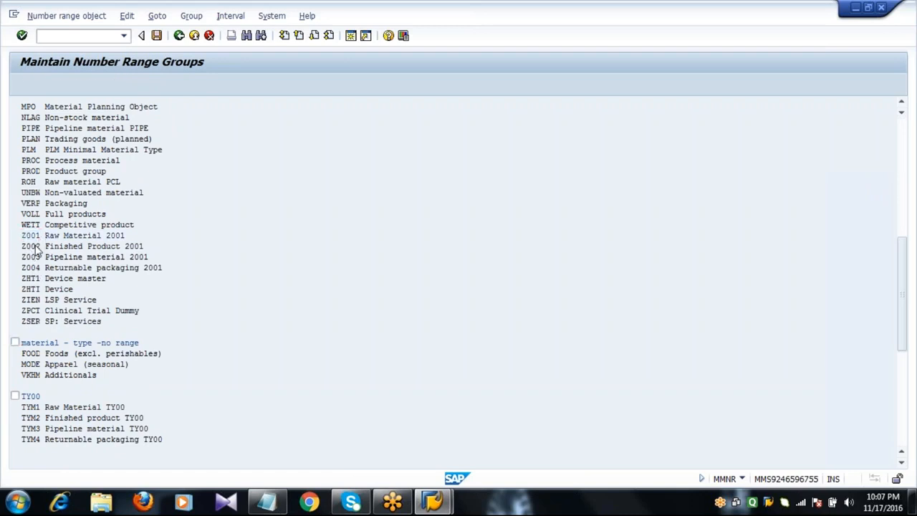
pyautogui.doubleClick(36, 258)
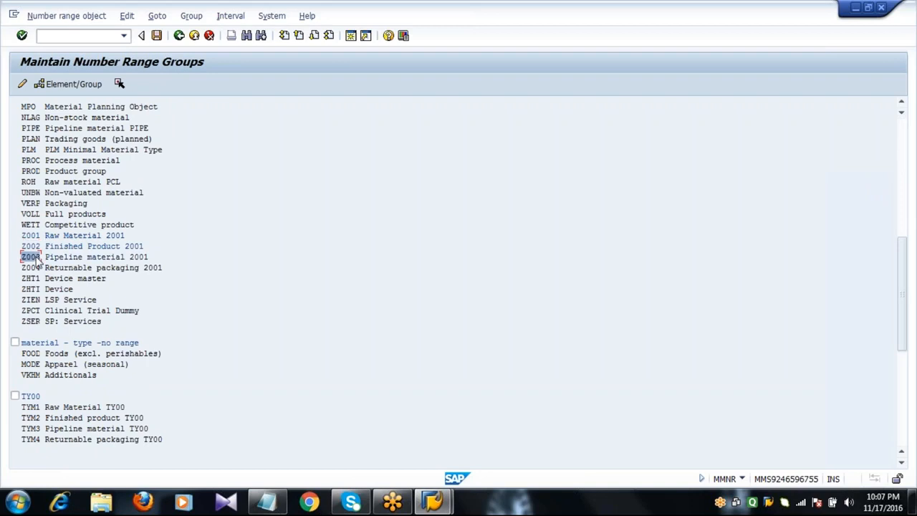
pyautogui.doubleClick(36, 269)
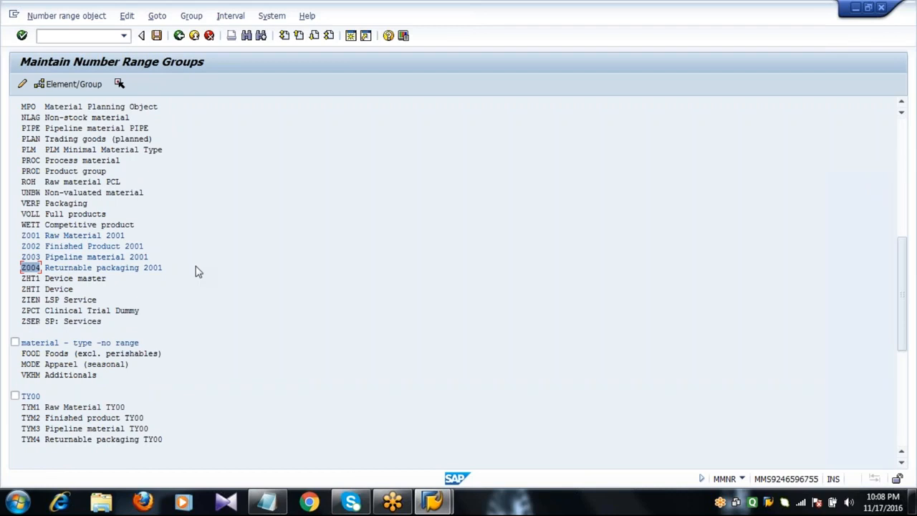
pyautogui.press('pagedown')
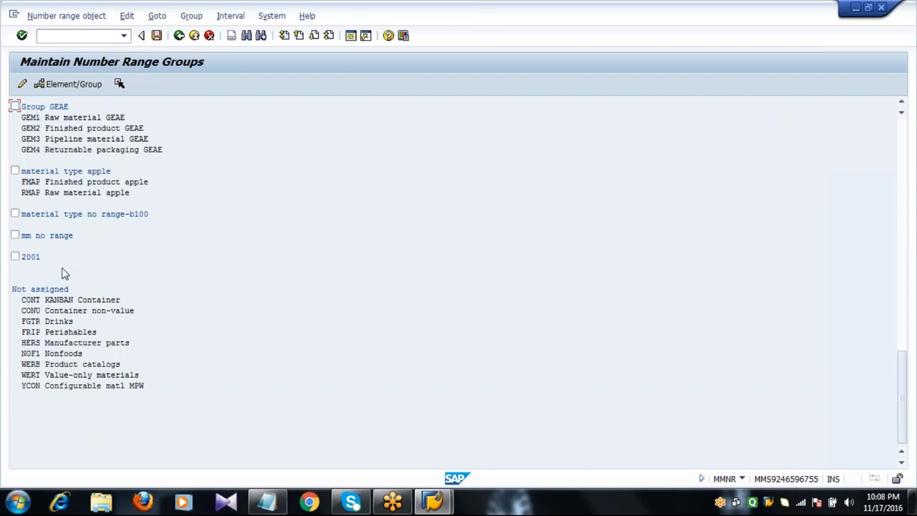
pyautogui.click(15, 257)
pyautogui.click(73, 84)
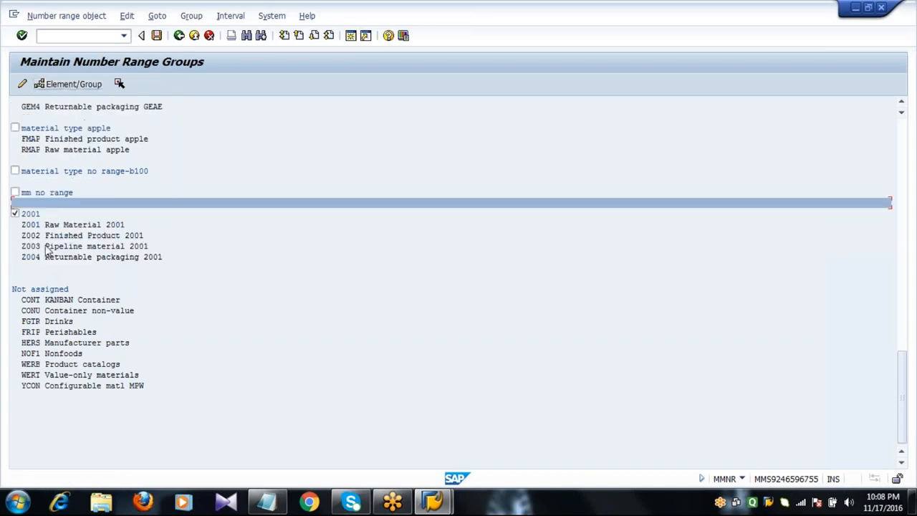
# Step: Review the material types Z001 to Z004 listed under group 2001
pyautogui.click(39, 215)
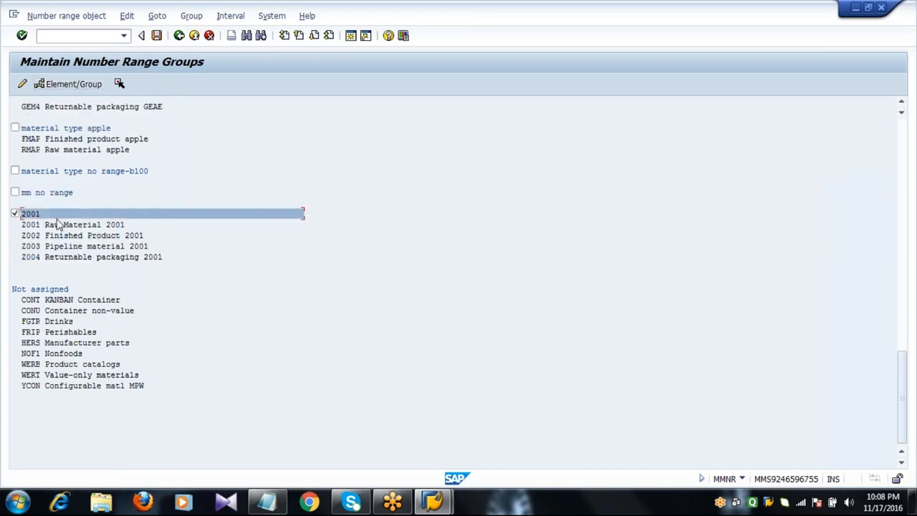
pyautogui.click(52, 225)
pyautogui.click(57, 236)
pyautogui.click(60, 247)
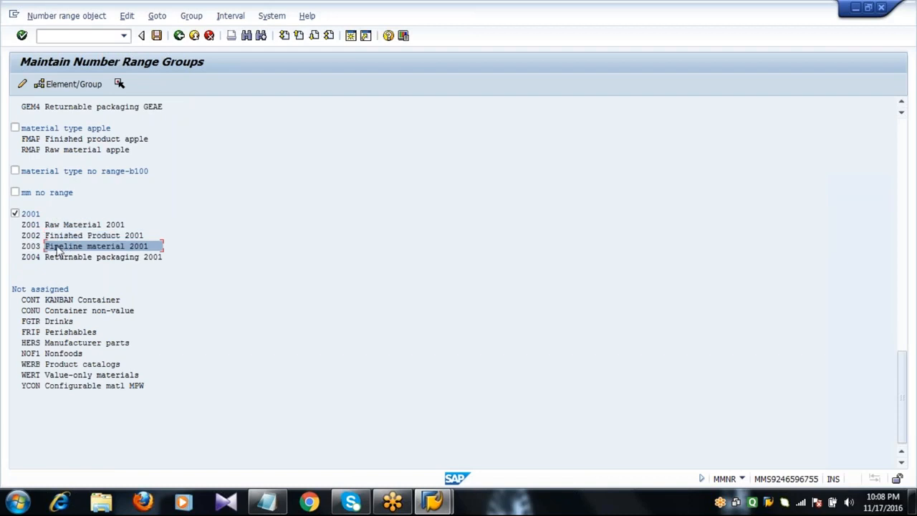
pyautogui.click(63, 258)
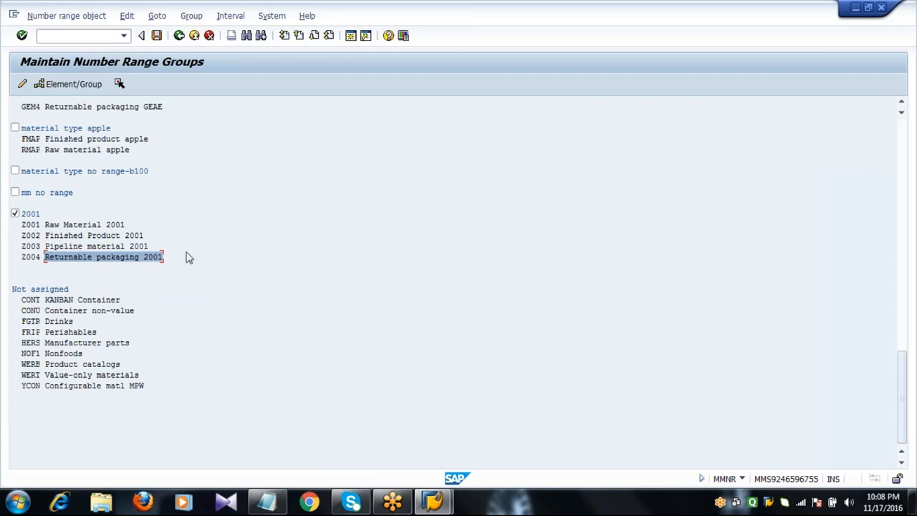
pyautogui.click(30, 218)
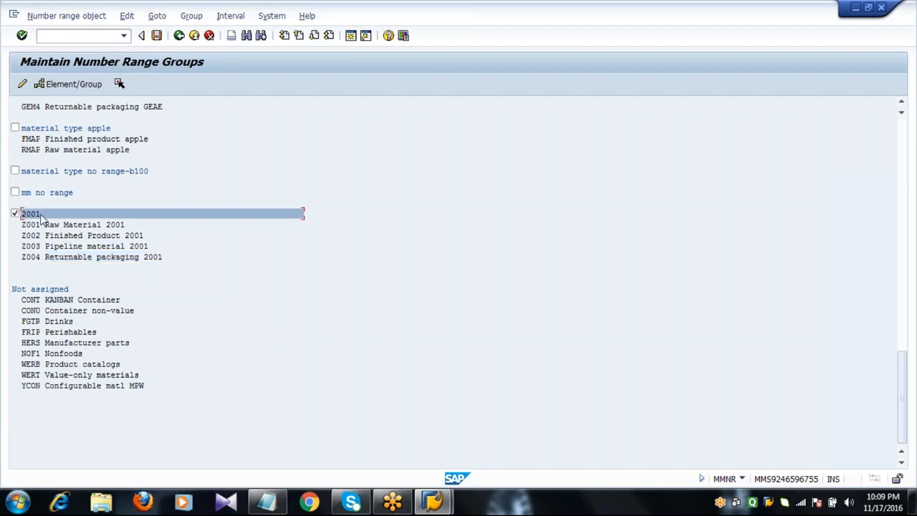
# Step: Open the interval maintenance of group 2001, check its from and to numbers, and return to the group list
pyautogui.click(15, 214)
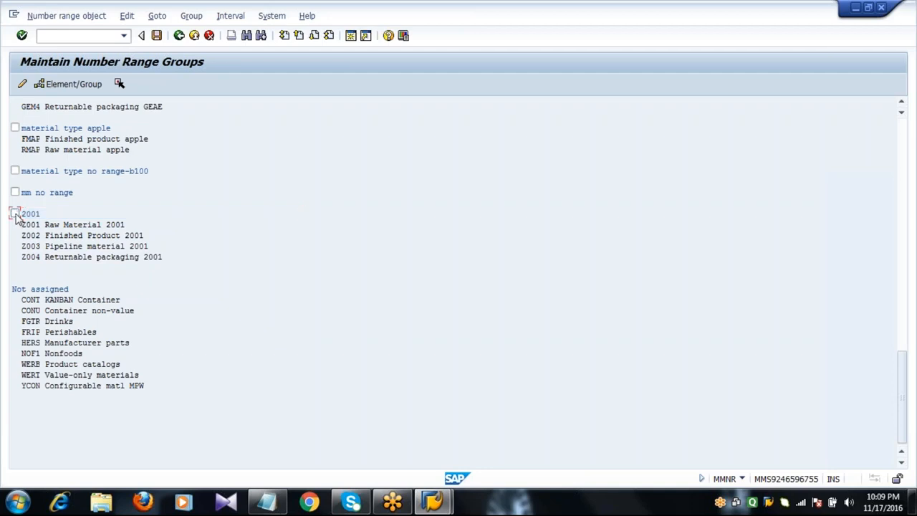
pyautogui.click(15, 214)
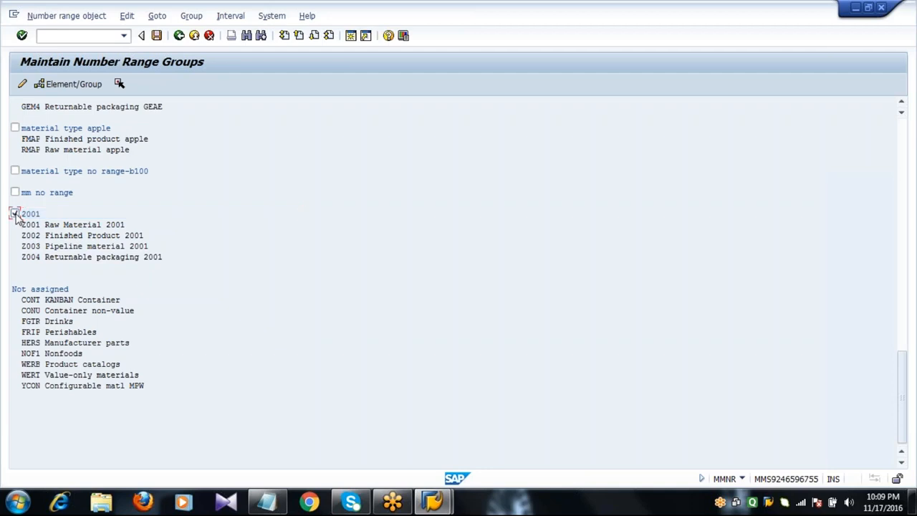
pyautogui.click(23, 85)
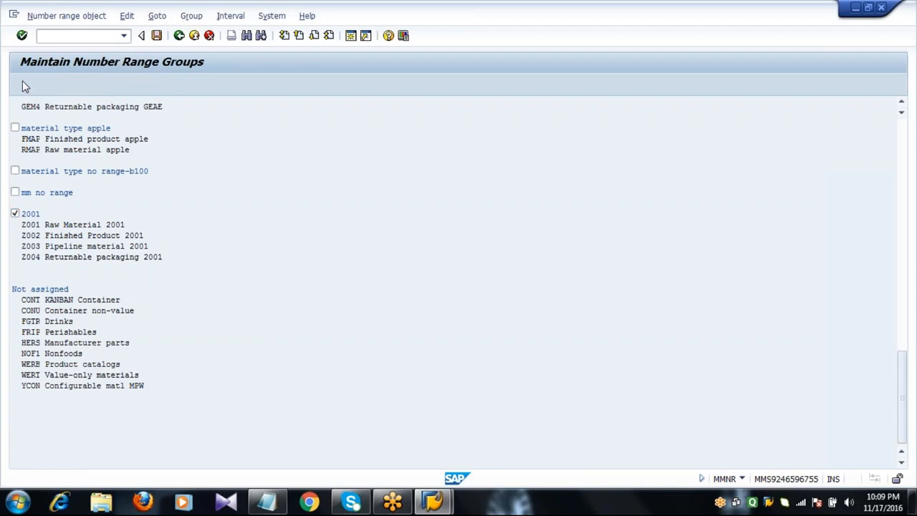
pyautogui.click(130, 125)
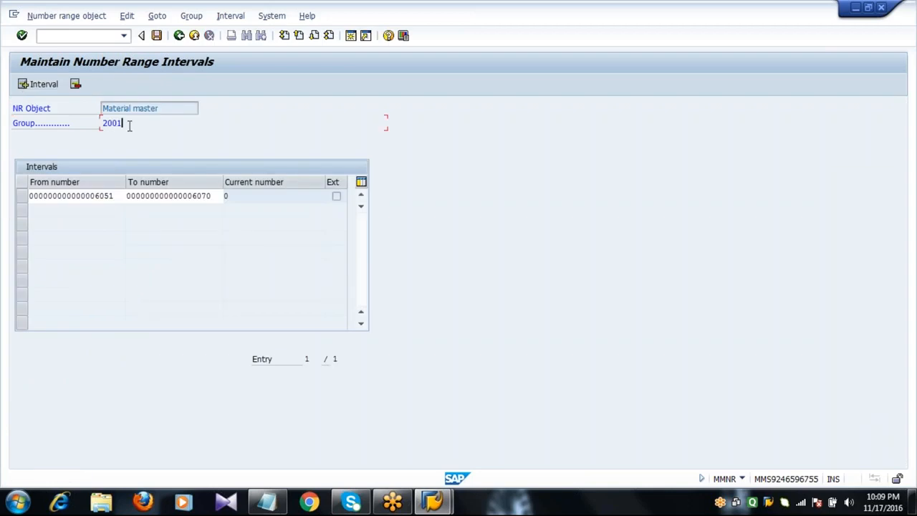
pyautogui.click(116, 197)
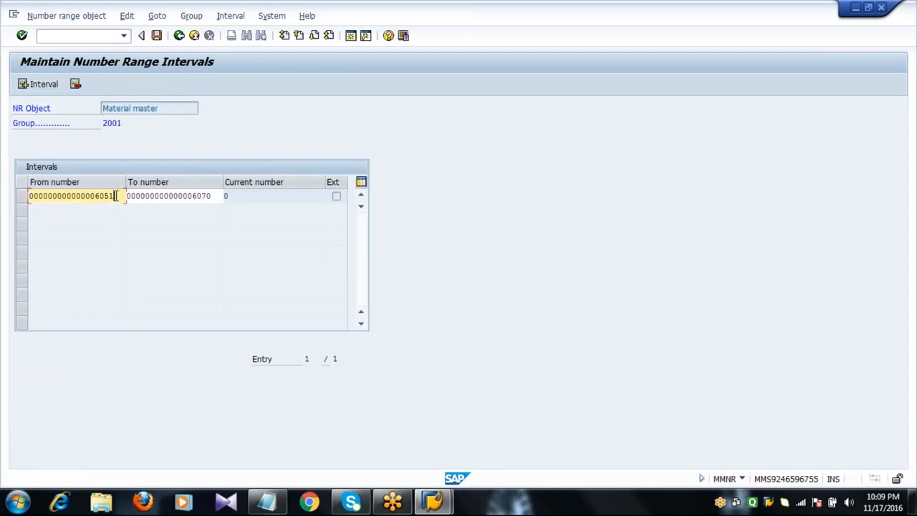
pyautogui.click(215, 196)
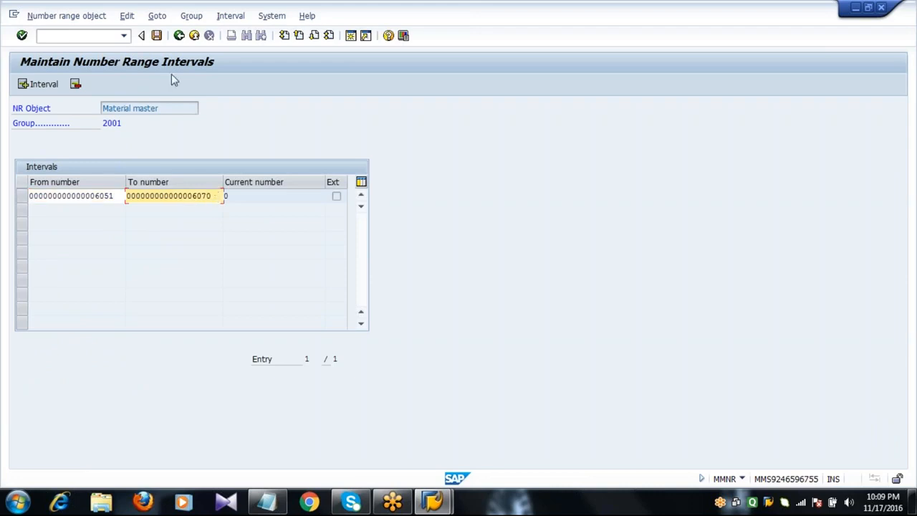
pyautogui.click(179, 35)
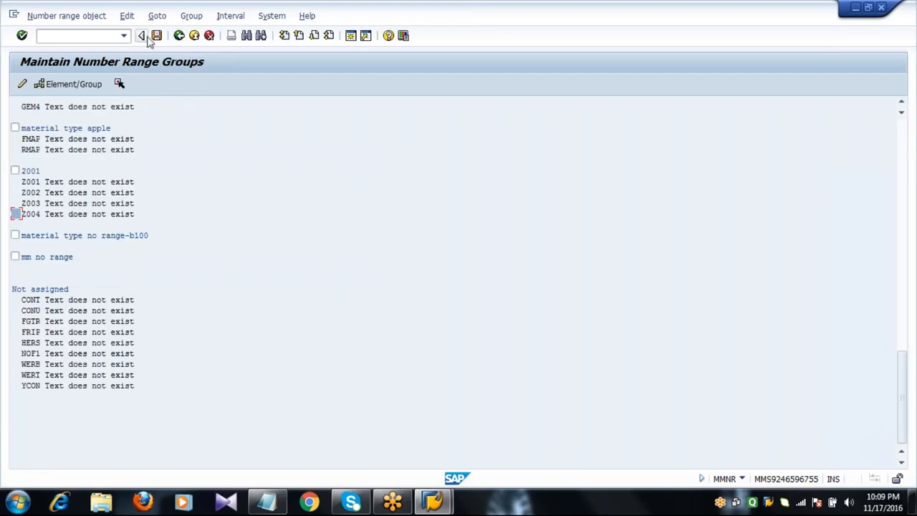
# Step: Save the number range group assignments and return to the SAP Easy Access screen
pyautogui.click(158, 37)
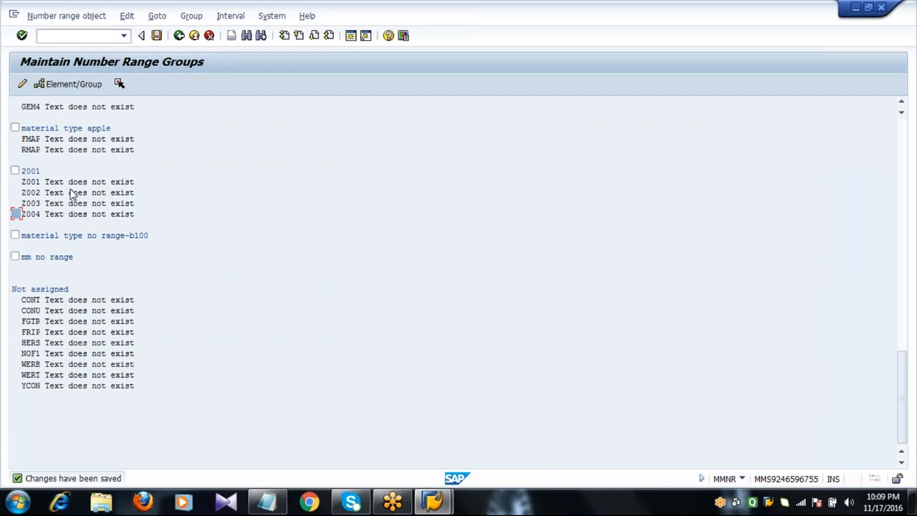
pyautogui.press('F3')
pyautogui.press('F3')
pyautogui.press('F3')
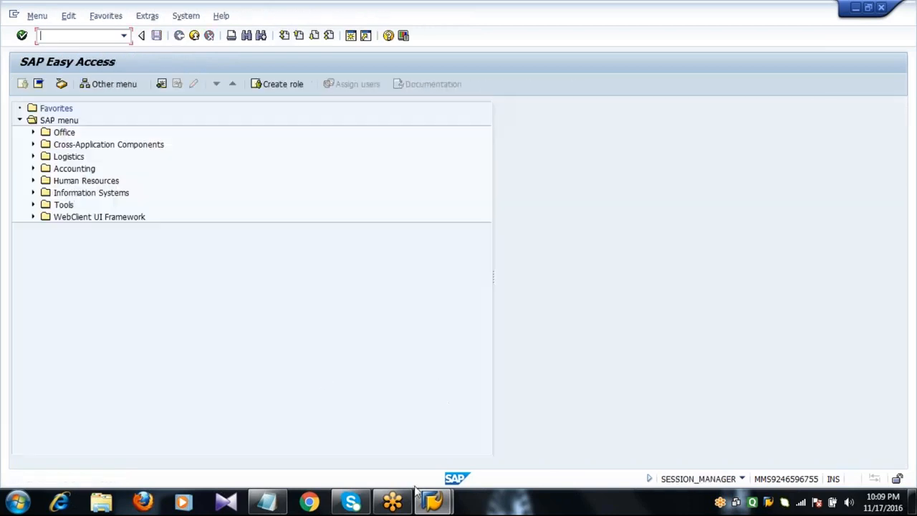
# Step: Switch to the MM - Part1 notes in Notepad and review the material transaction codes MM01, MM02, MM03 and MM60
pyautogui.click(270, 502)
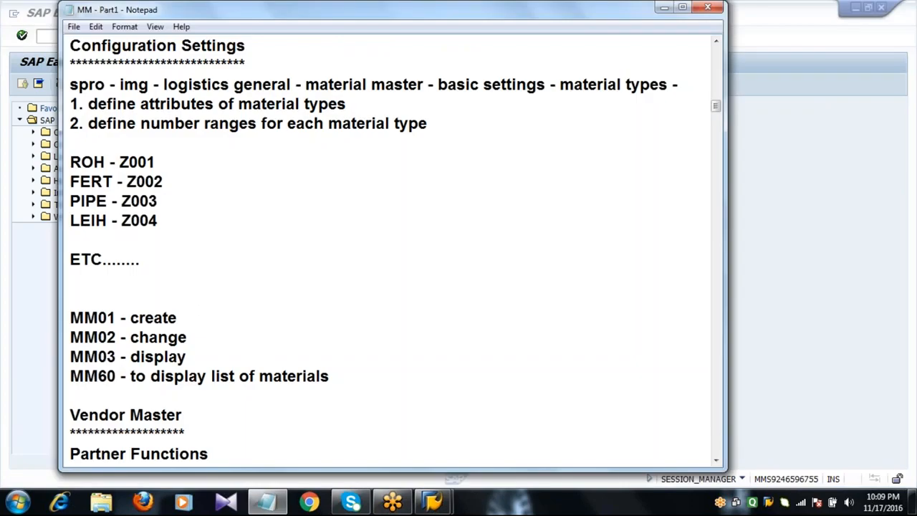
pyautogui.click(160, 282)
pyautogui.moveTo(71, 318); pyautogui.dragTo(207, 354)
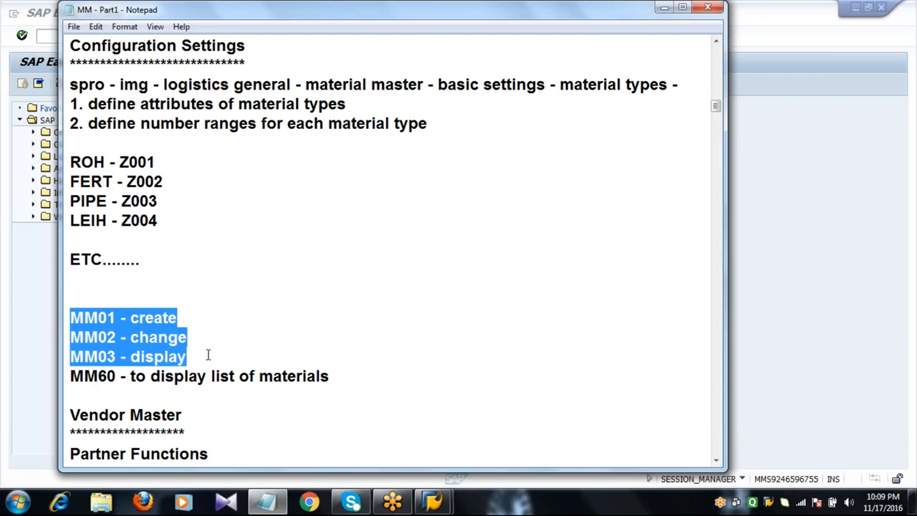
pyautogui.click(717, 462)
pyautogui.scroll(-3, 718, 462)
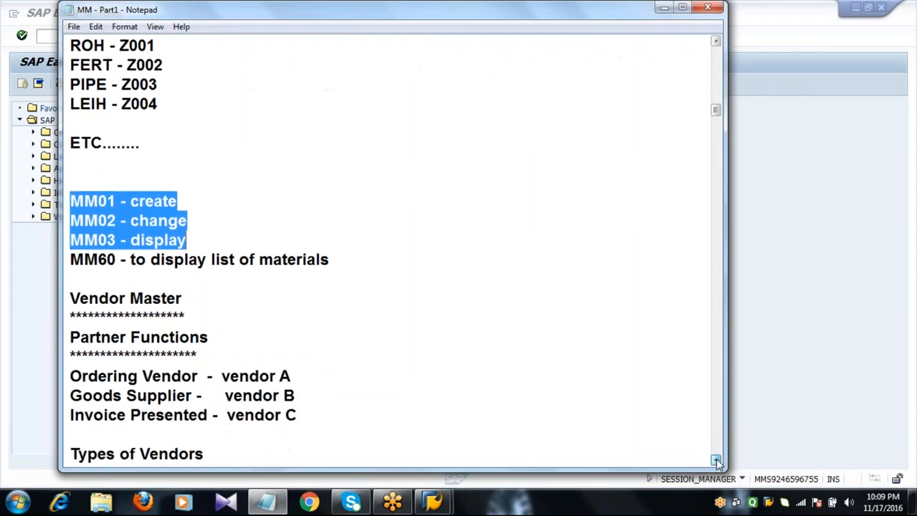
pyautogui.click(717, 462)
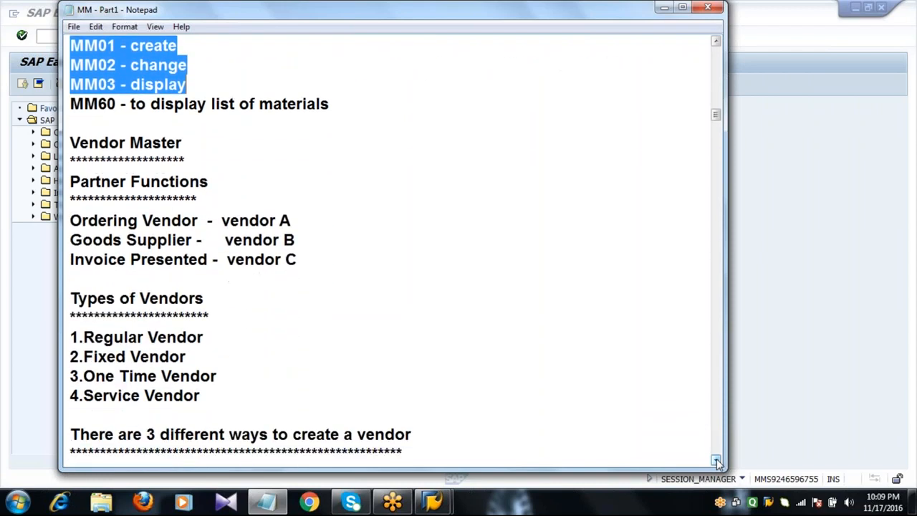
pyautogui.click(245, 76)
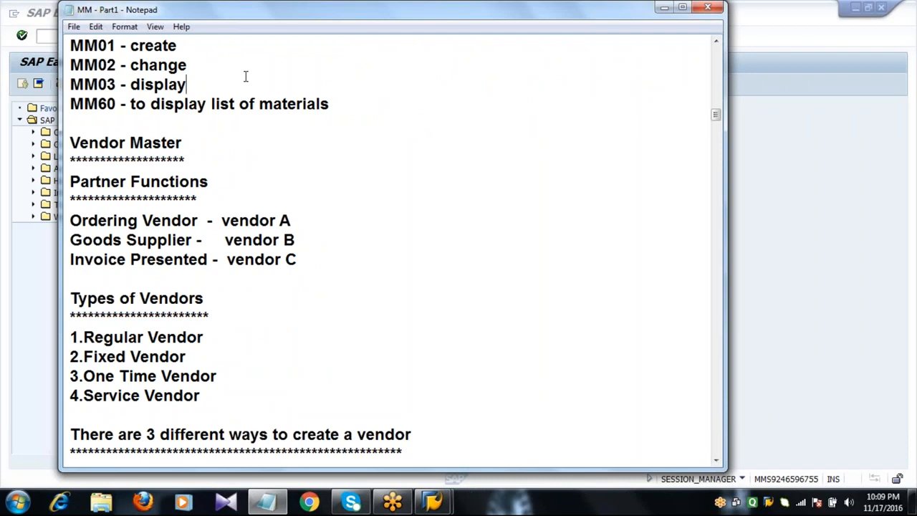
# Step: Switch back to SAP and start material creation with transaction MM01
pyautogui.click(29, 290)
pyautogui.click(80, 36)
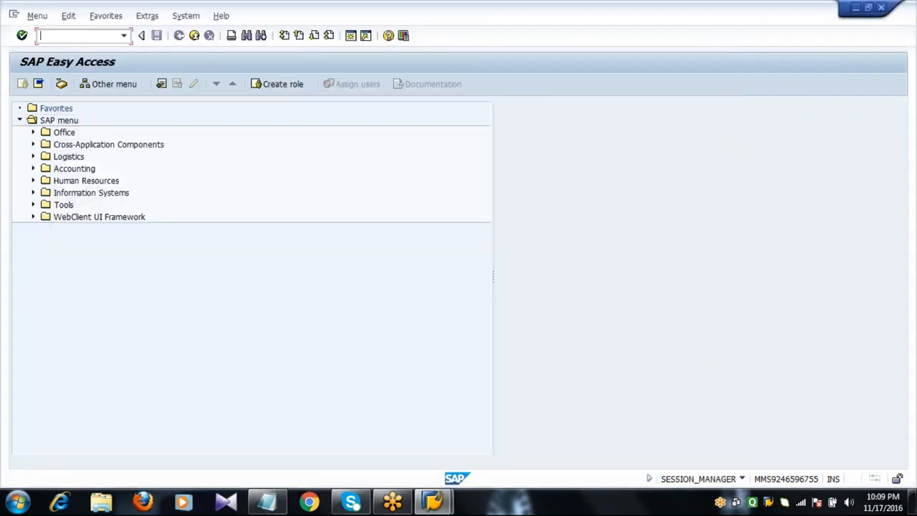
pyautogui.write('mm01')
pyautogui.press('Return')
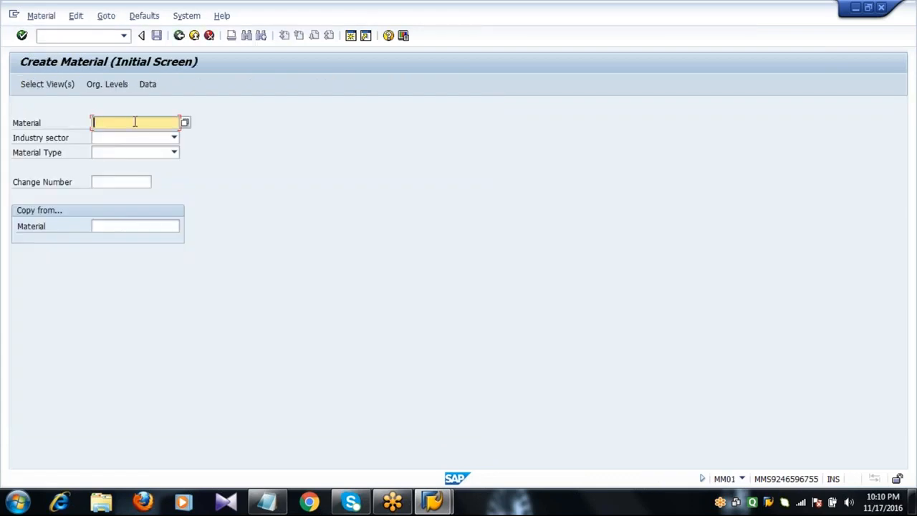
pyautogui.write('STEEL')
pyautogui.press('BackSpace')
pyautogui.press('BackSpace')
pyautogui.press('BackSpace')
pyautogui.press('BackSpace')
pyautogui.press('BackSpace')
pyautogui.press('Escape')
# Step: Leave the material number empty and set the industry sector to Mechanical Engineering
pyautogui.press('Tab')
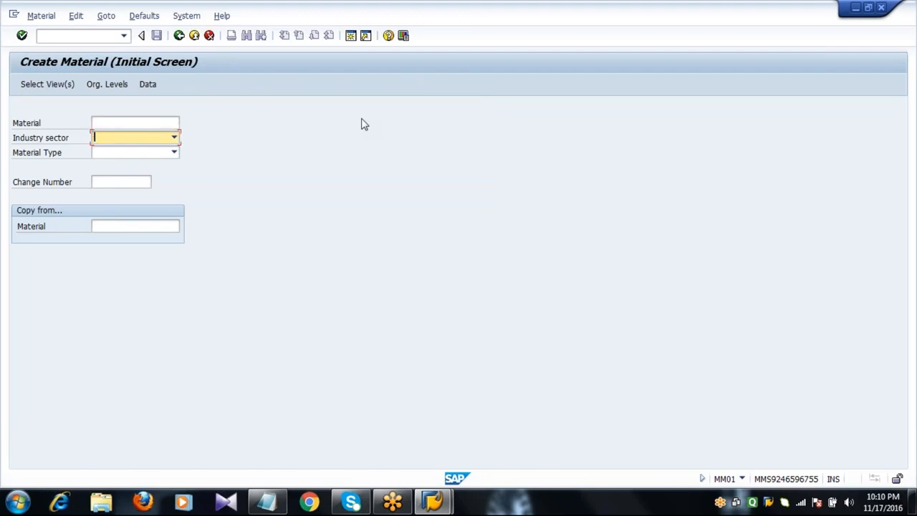
pyautogui.click(174, 138)
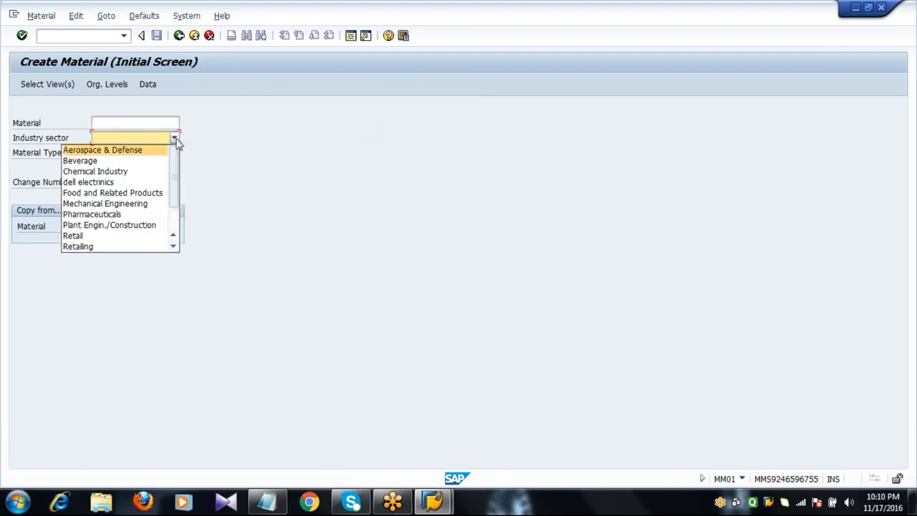
pyautogui.click(149, 206)
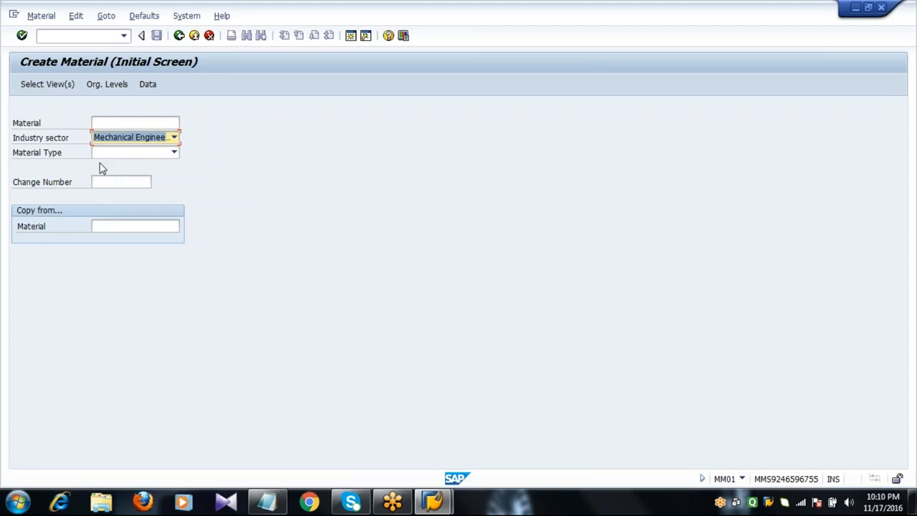
# Step: Set the material type to Raw Material 2001, keeping the material number empty
pyautogui.click(72, 154)
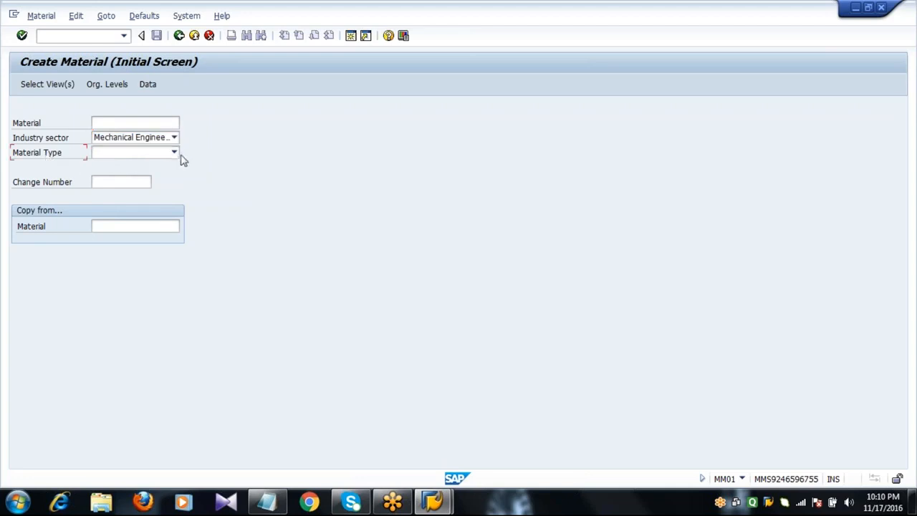
pyautogui.click(175, 153)
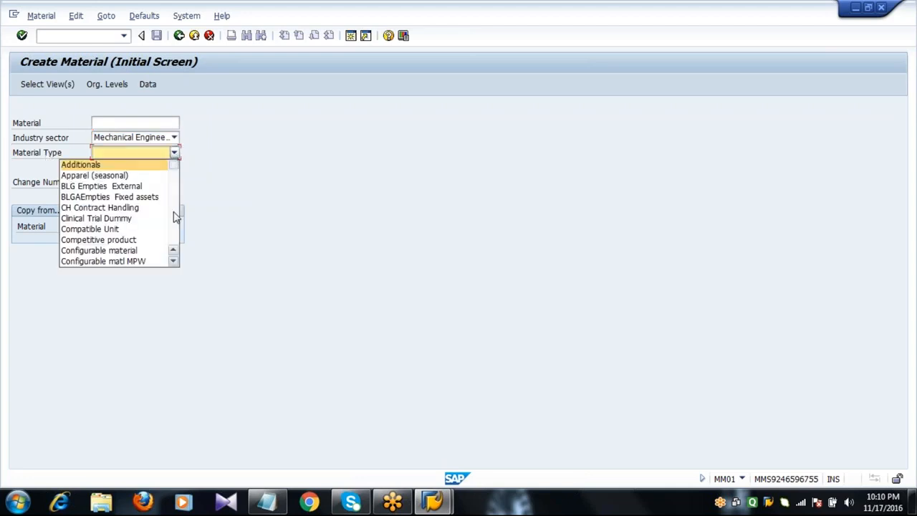
pyautogui.click(177, 216)
pyautogui.click(175, 214)
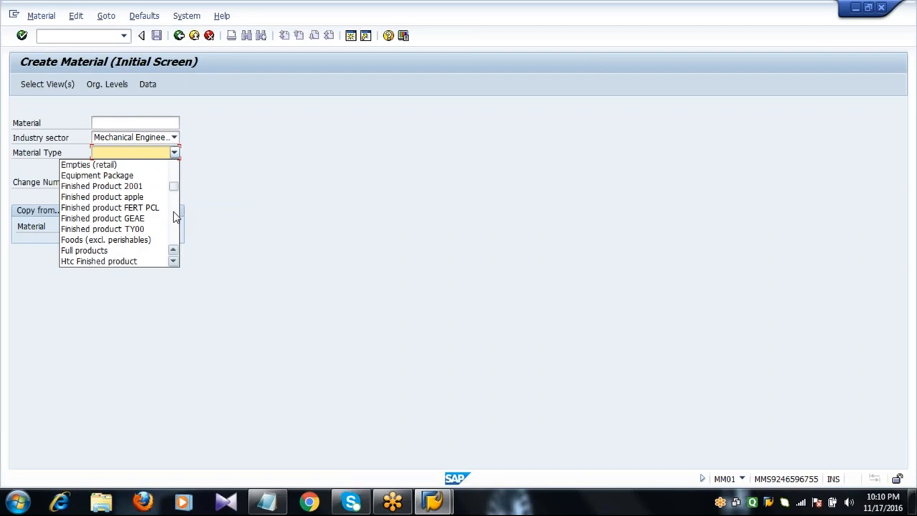
pyautogui.click(176, 216)
pyautogui.click(176, 216)
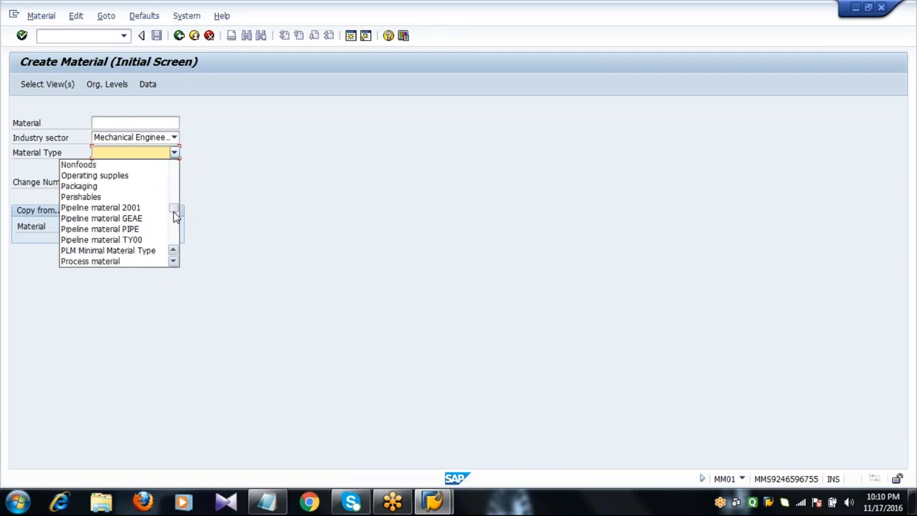
pyautogui.scroll(-3, 174, 224)
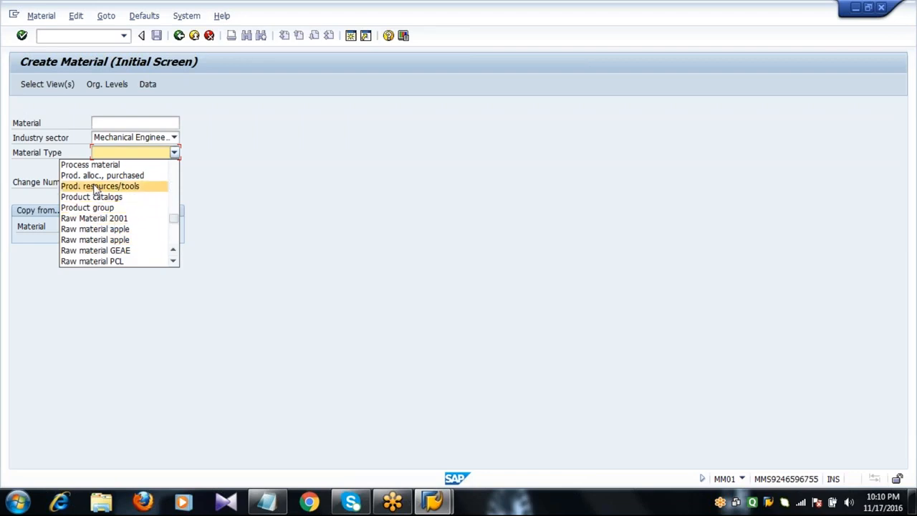
pyautogui.click(174, 262)
pyautogui.click(174, 262)
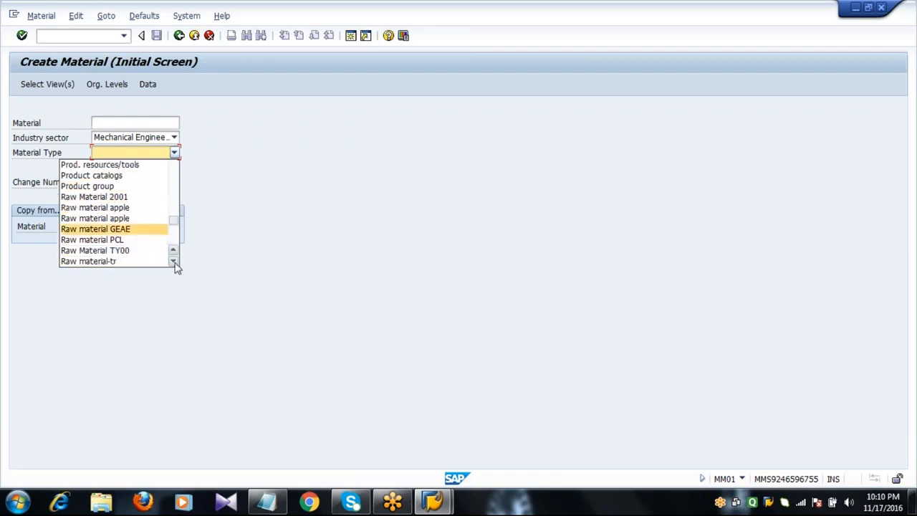
pyautogui.click(122, 199)
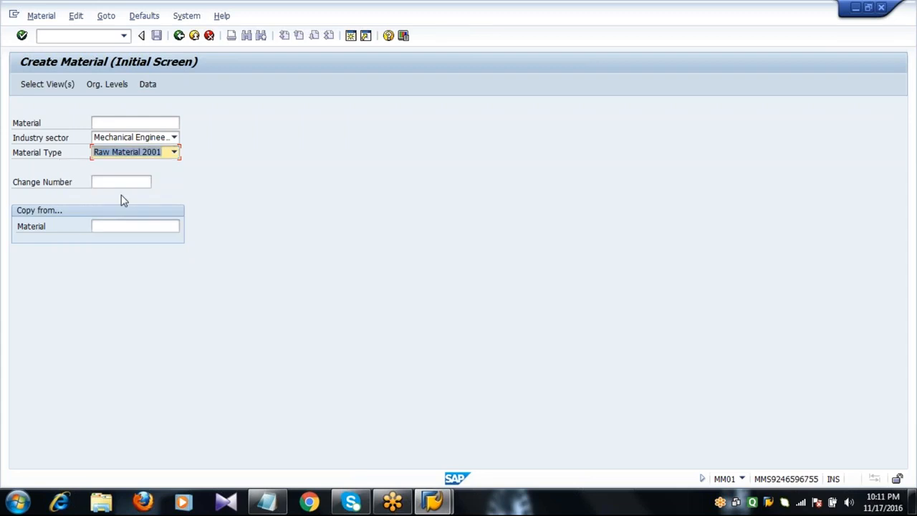
pyautogui.click(118, 122)
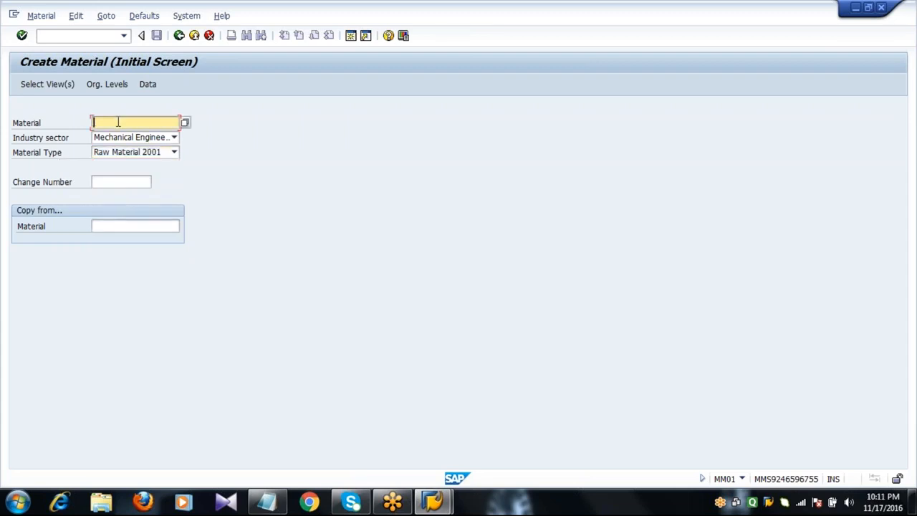
# Step: Clear the preselected views and select Basic Data 1, Purchasing, General Plant Data / Storage 1 and 2, and Accounting 1
pyautogui.click(48, 85)
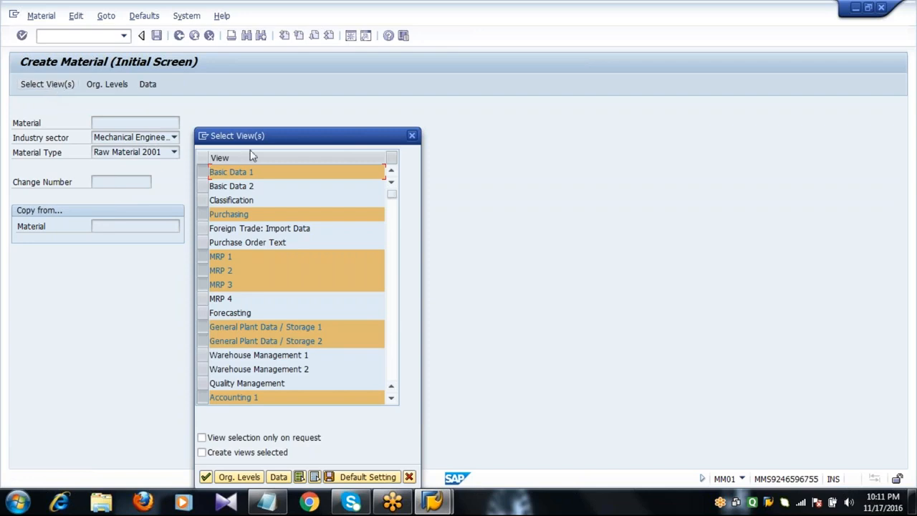
pyautogui.moveTo(299, 138); pyautogui.dragTo(292, 87)
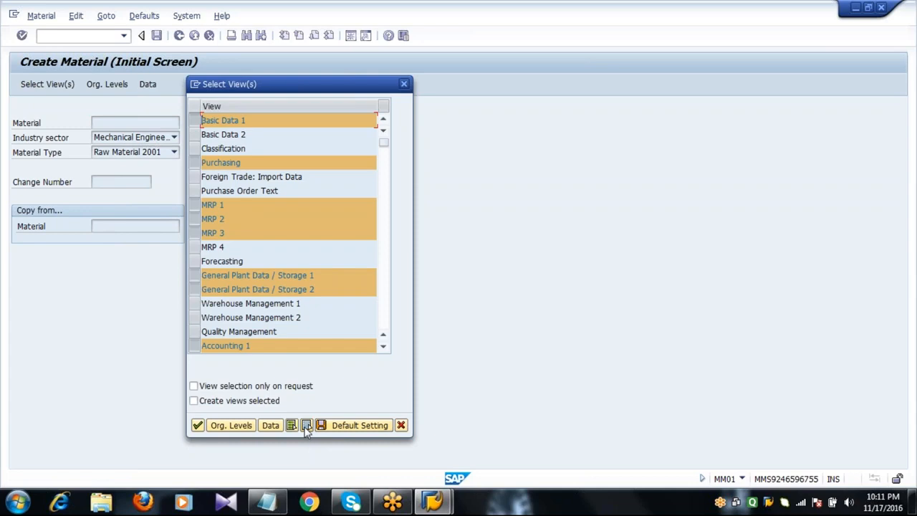
pyautogui.click(348, 426)
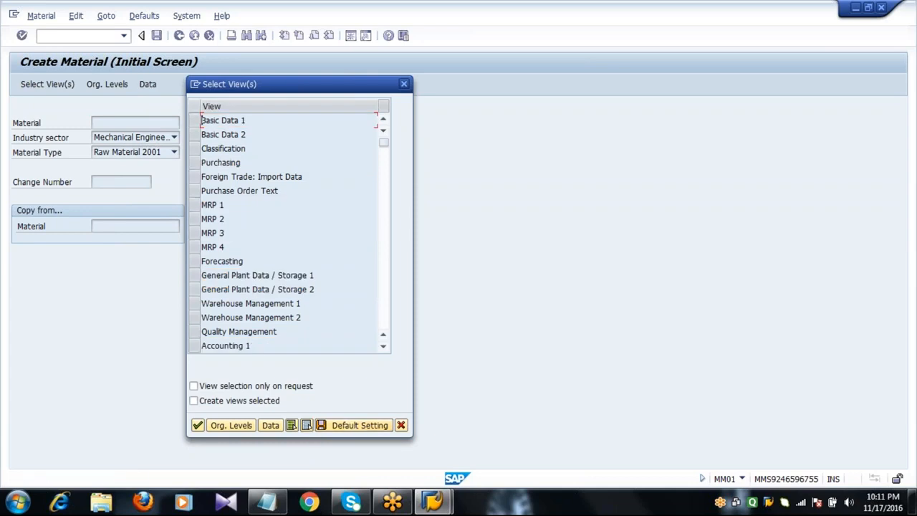
pyautogui.click(195, 121)
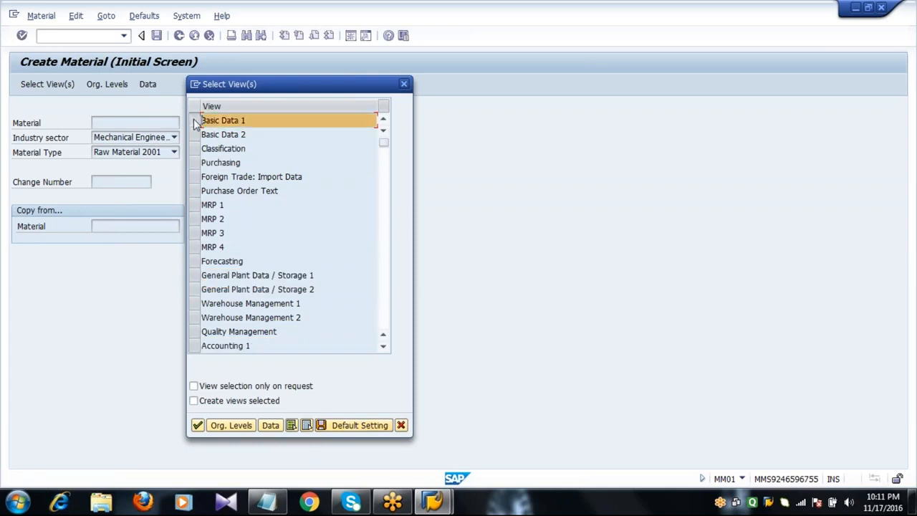
pyautogui.click(196, 164)
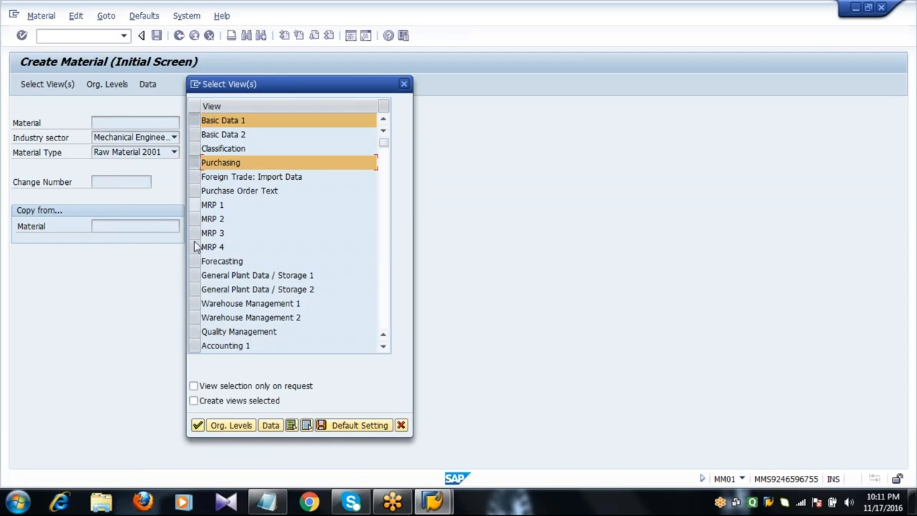
pyautogui.click(195, 278)
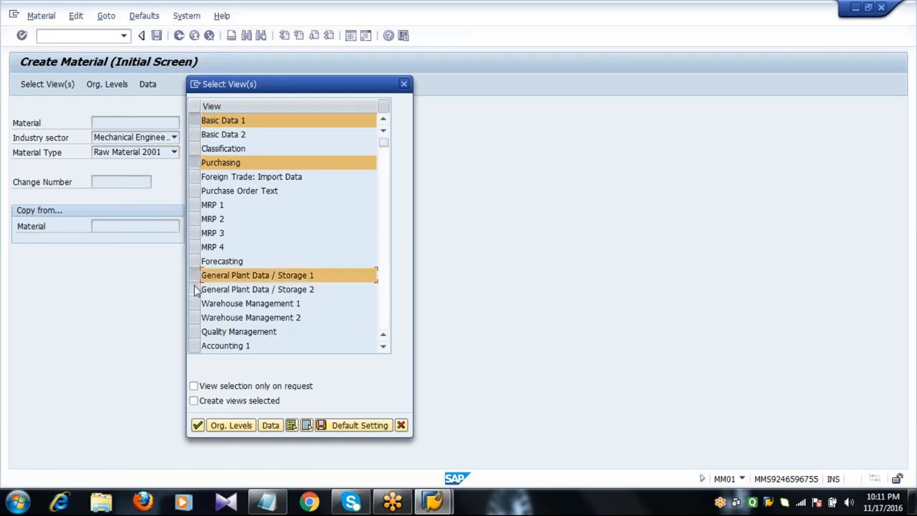
pyautogui.click(196, 290)
pyautogui.click(199, 347)
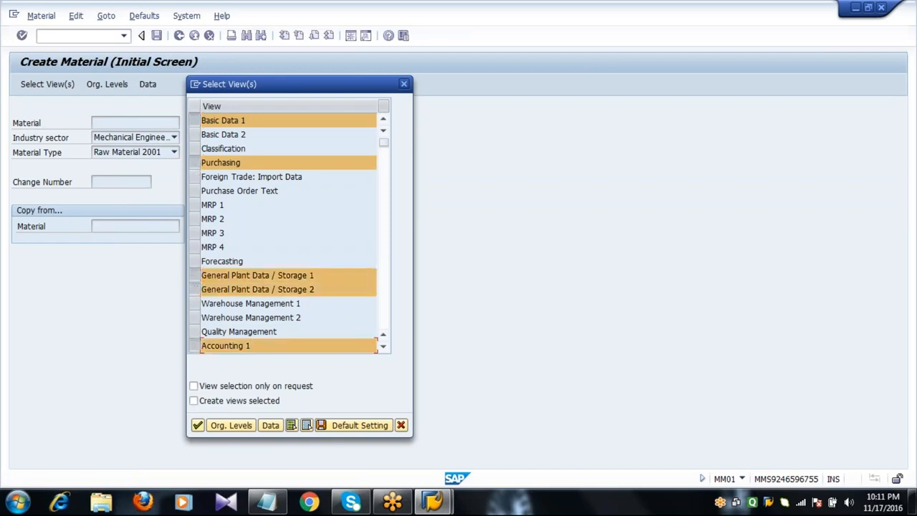
pyautogui.click(327, 293)
# Step: Set the organizational levels to plant 2011 and storage location 0001, then open the material's basic data and check its assigned number
pyautogui.click(234, 425)
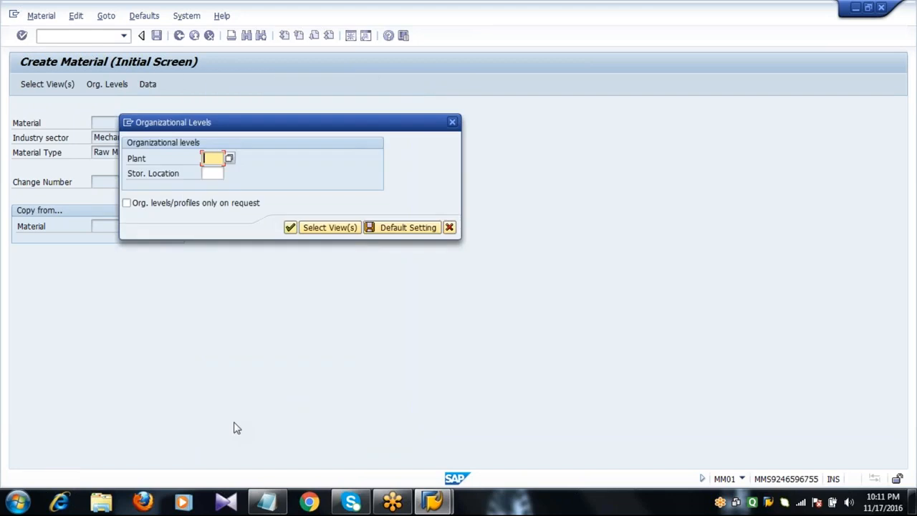
pyautogui.write('2011')
pyautogui.press('Tab')
pyautogui.write('0001')
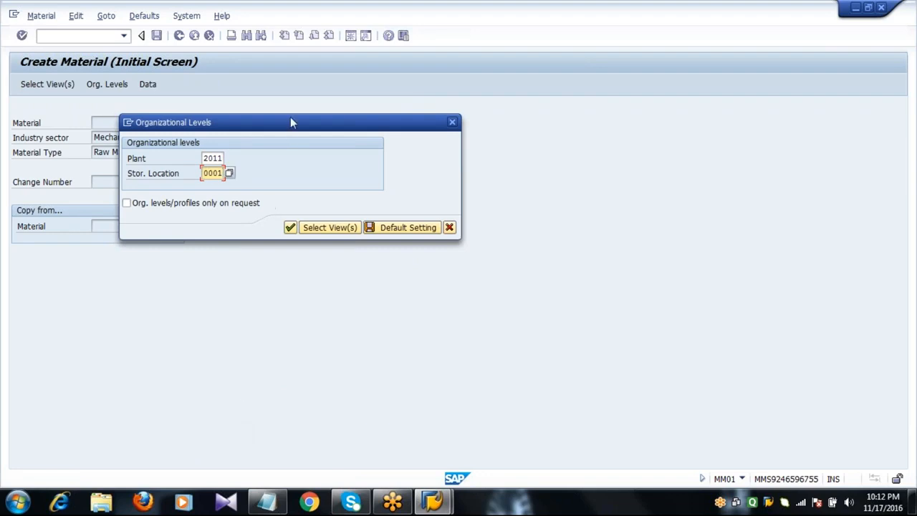
pyautogui.moveTo(301, 122); pyautogui.dragTo(373, 217)
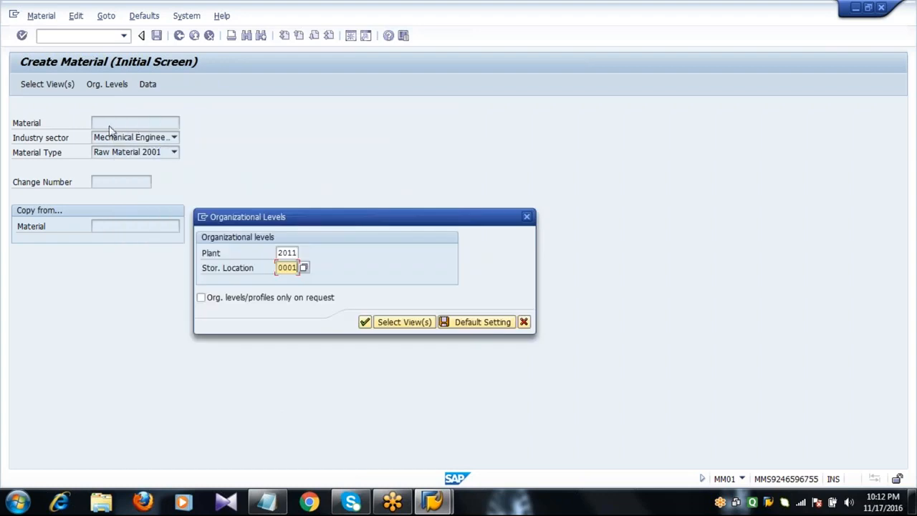
pyautogui.press('Return')
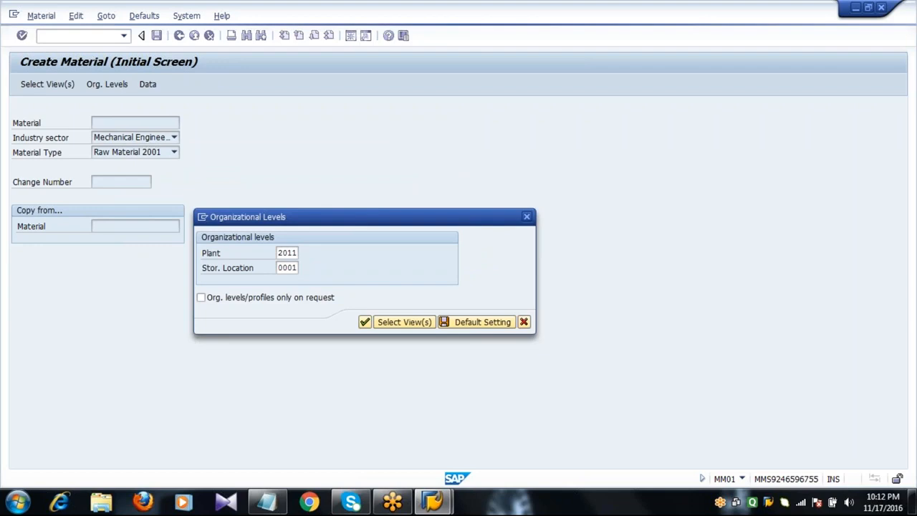
pyautogui.click(98, 137)
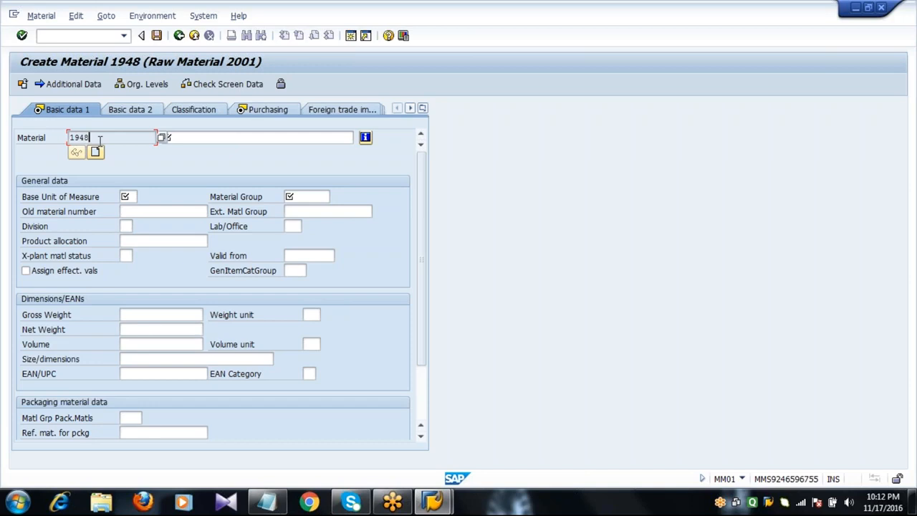
# Step: Leave material creation for transaction MMNR, open group maintenance and find material types Z001 to Z004 in the list
pyautogui.click(72, 36)
pyautogui.write('/NMMNR')
pyautogui.press('Return')
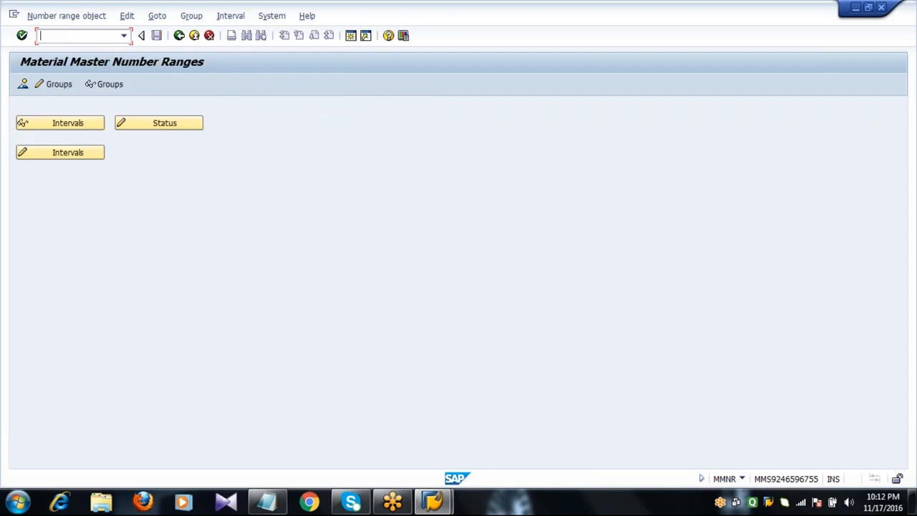
pyautogui.click(60, 86)
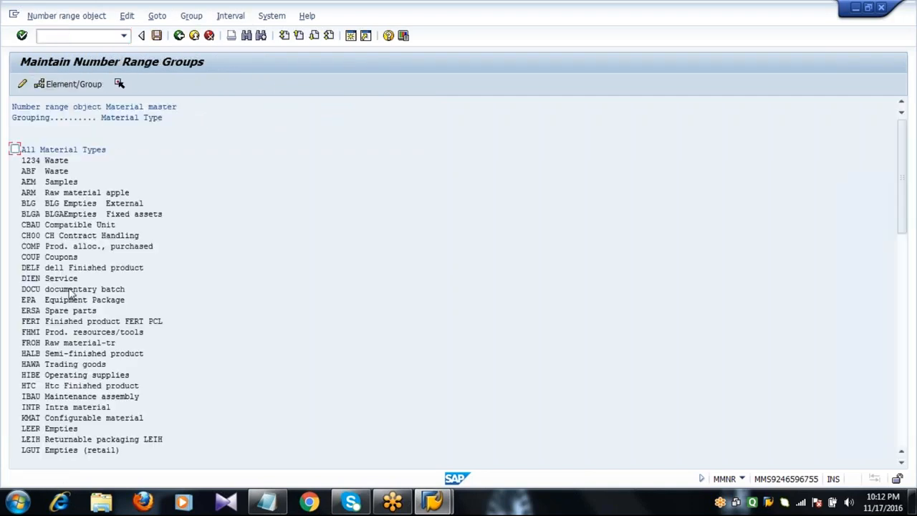
pyautogui.scroll(-10, 71, 292)
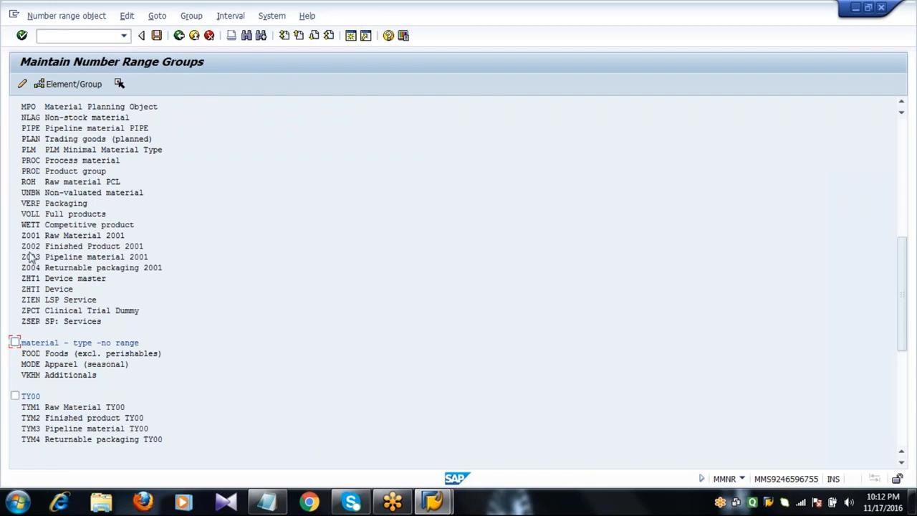
# Step: Select material types Z001, Z002, Z003 and Z004 and assign them to number range group 2001
pyautogui.click(32, 237)
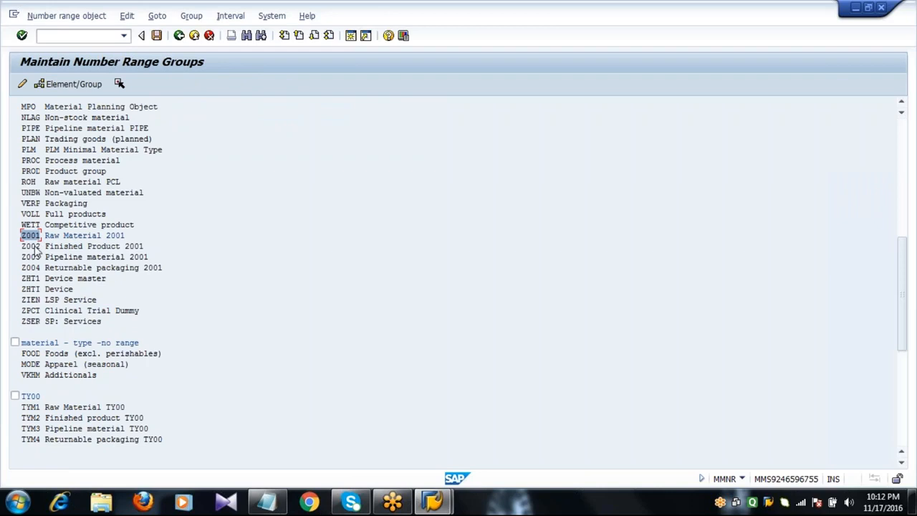
pyautogui.click(32, 246)
pyautogui.click(31, 258)
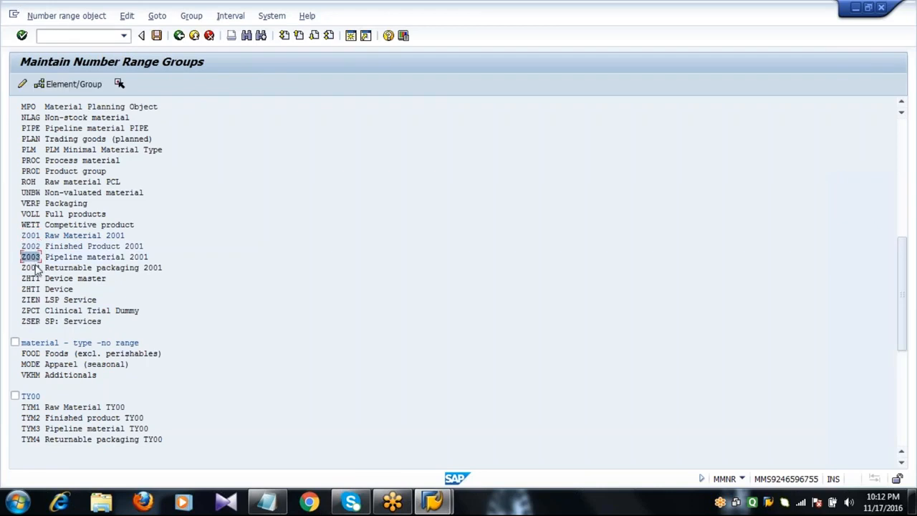
pyautogui.click(32, 268)
pyautogui.scroll(-5, 33, 268)
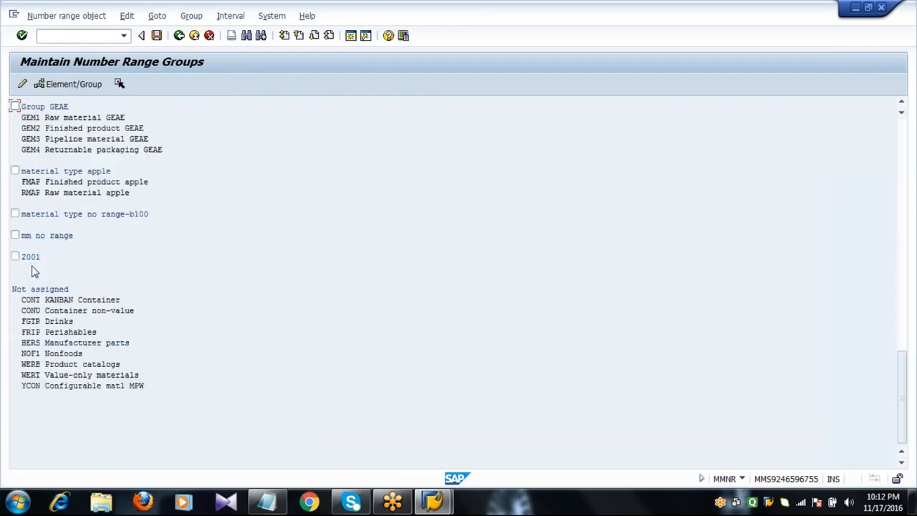
pyautogui.click(15, 257)
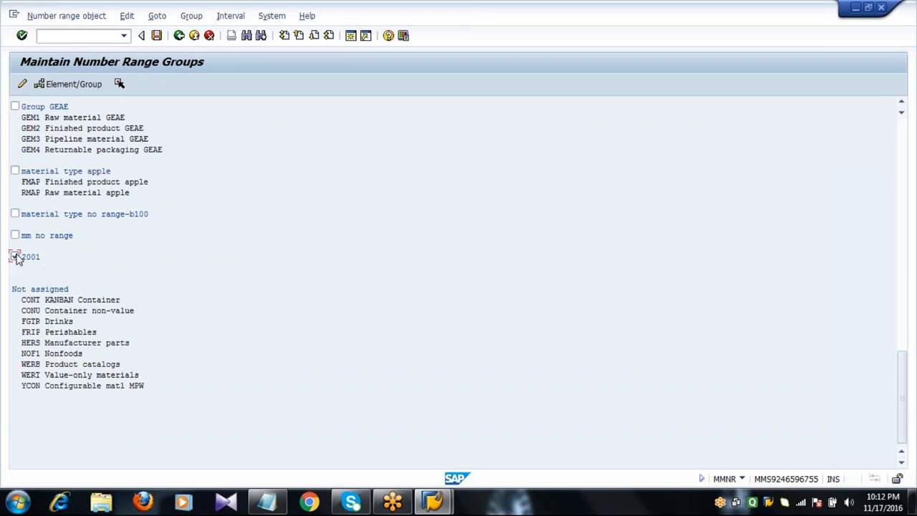
pyautogui.click(74, 84)
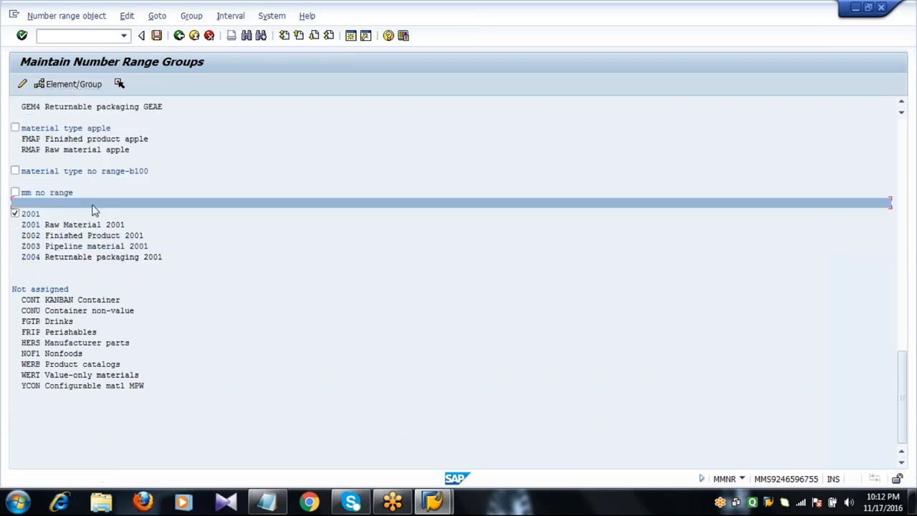
pyautogui.click(115, 225)
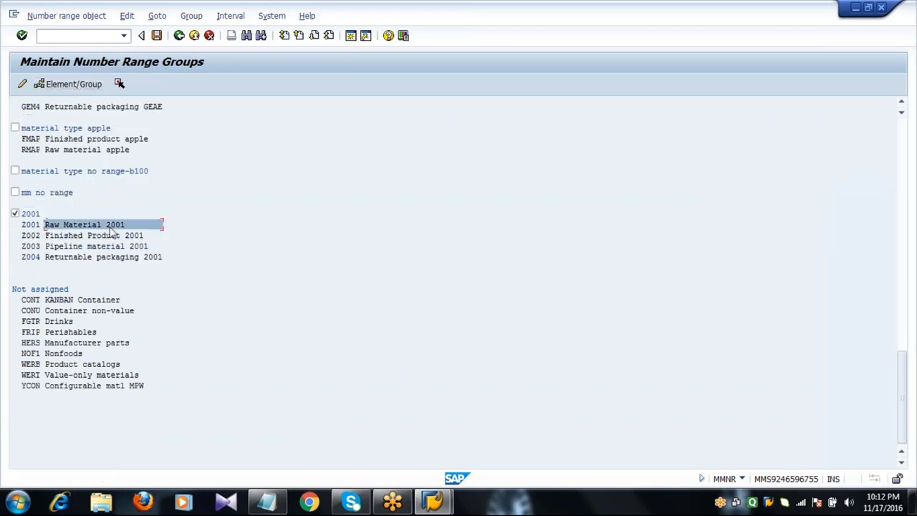
# Step: Save the number range group assignment and acknowledge the notice about transporting number range intervals
pyautogui.click(156, 35)
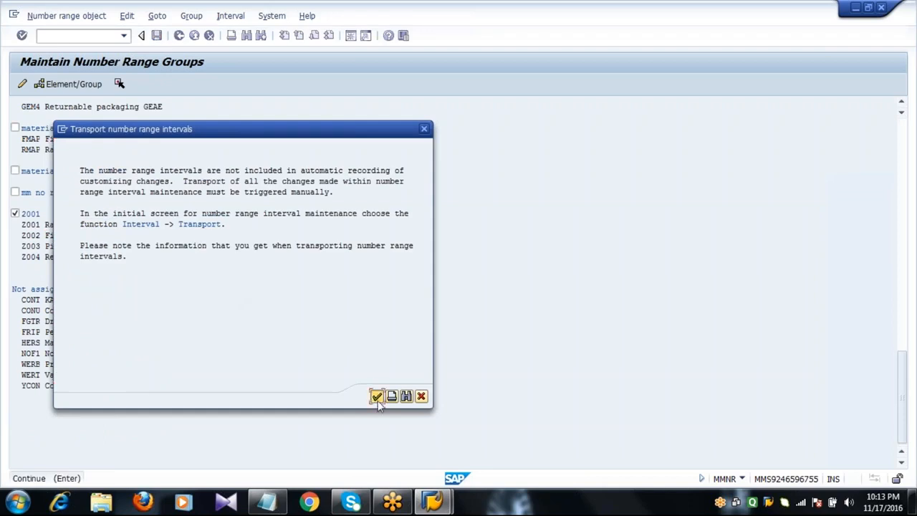
pyautogui.click(377, 396)
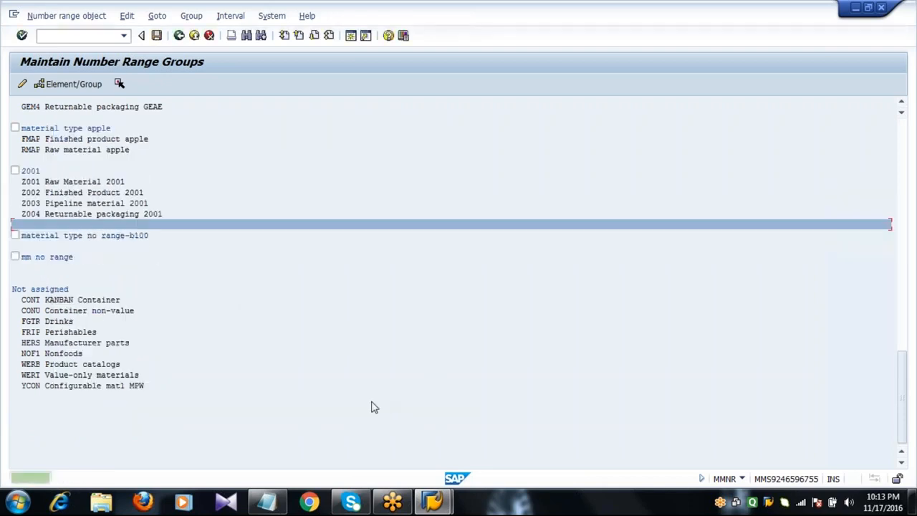
pyautogui.click(157, 36)
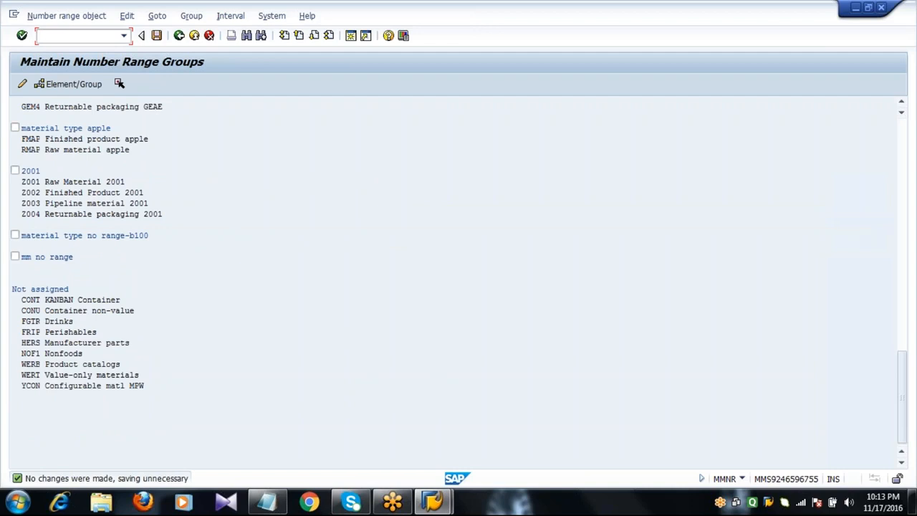
# Step: Start material creation with transaction MM01 and select views Basic Data 1, Purchasing, General Plant Data / Storage 1 and 2, and Accounting 1
pyautogui.write('/NMM01')
pyautogui.press('Return')
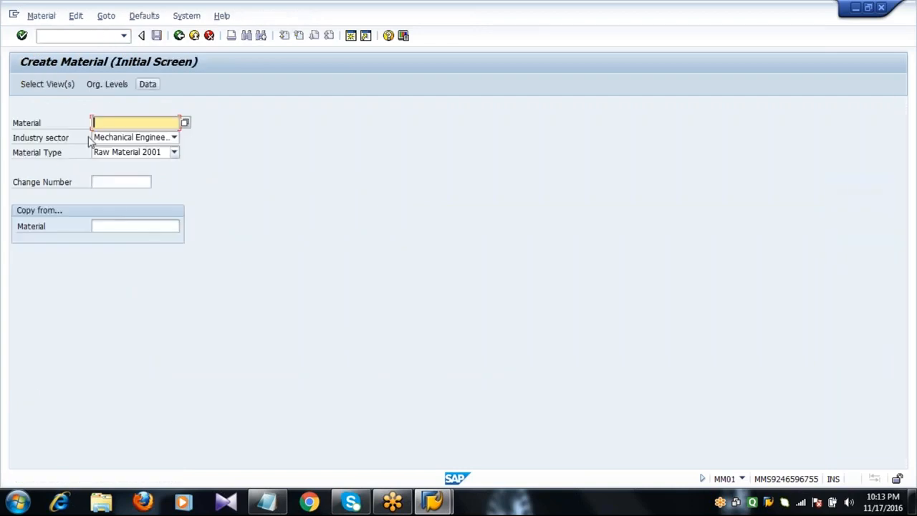
pyautogui.click(48, 84)
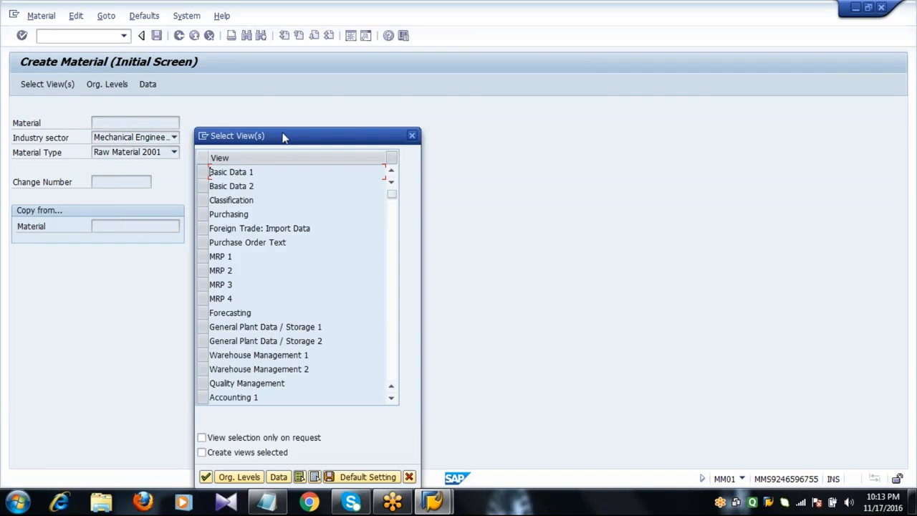
pyautogui.moveTo(284, 140); pyautogui.dragTo(277, 79)
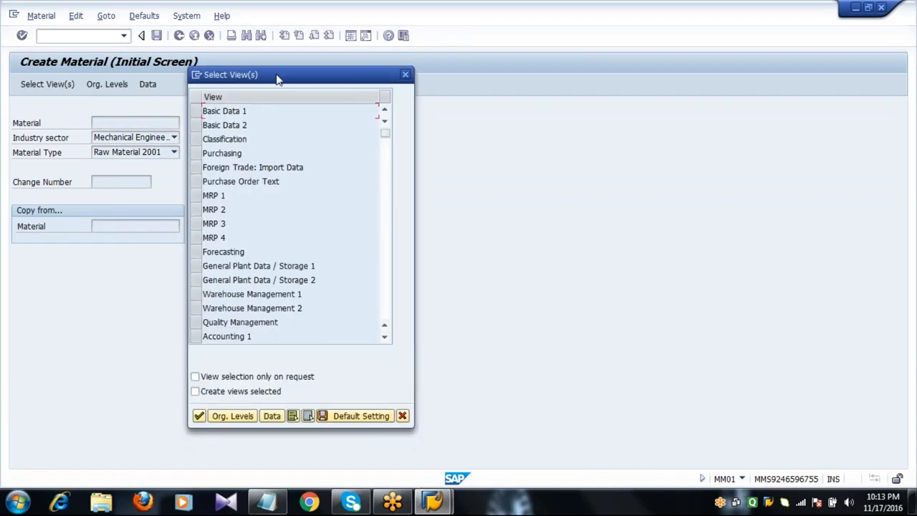
pyautogui.click(197, 113)
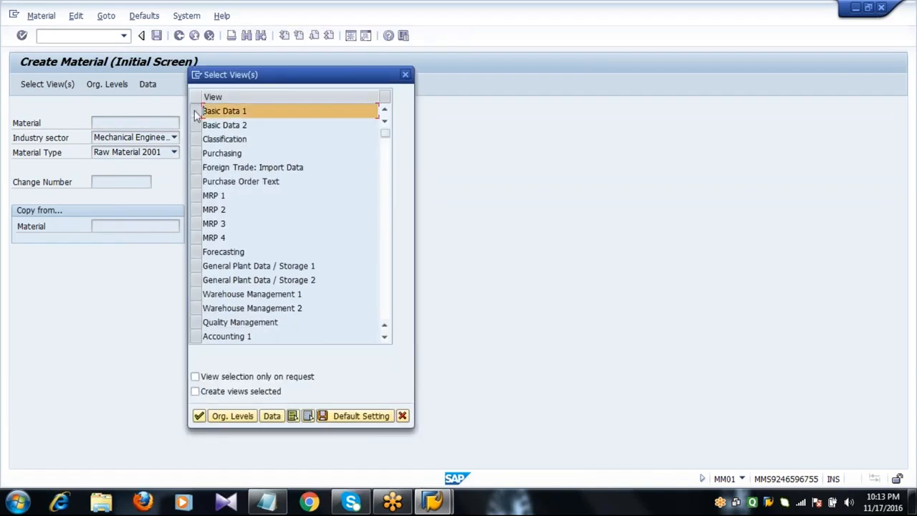
pyautogui.click(197, 153)
pyautogui.click(197, 266)
pyautogui.click(198, 280)
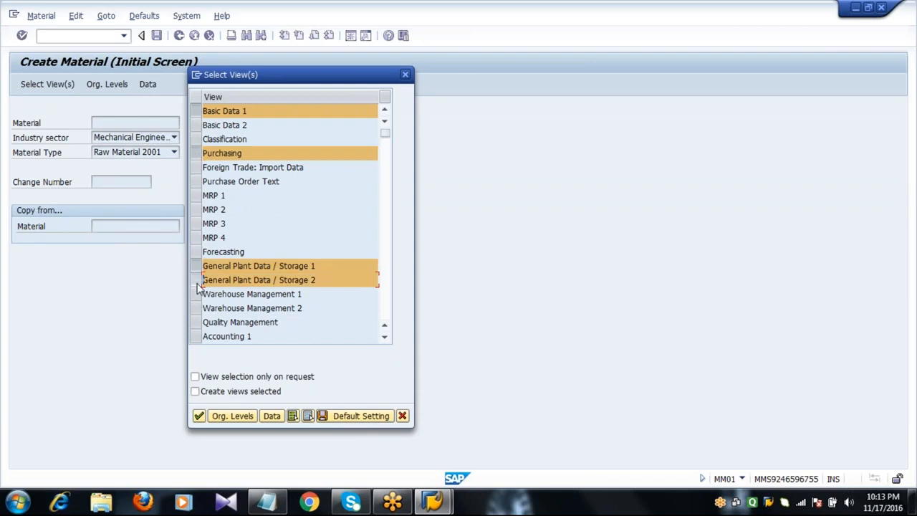
pyautogui.click(198, 337)
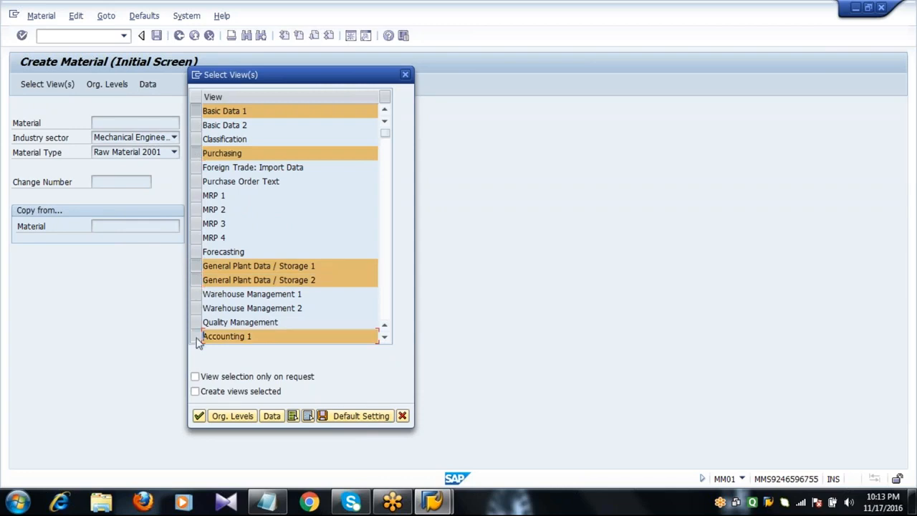
# Step: Set the organizational levels to plant 2011 and storage location 0001, then check the material number assigned in Basic data 1
pyautogui.click(232, 416)
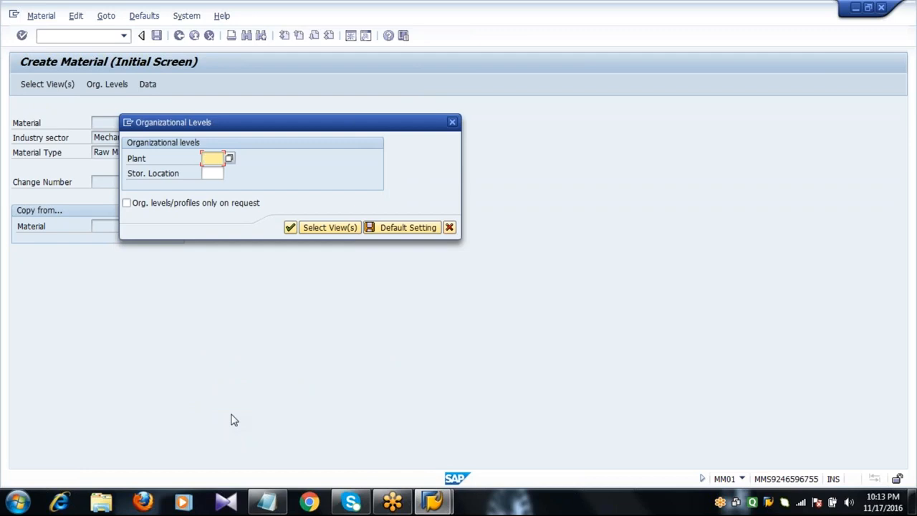
pyautogui.write('2011')
pyautogui.press('Tab')
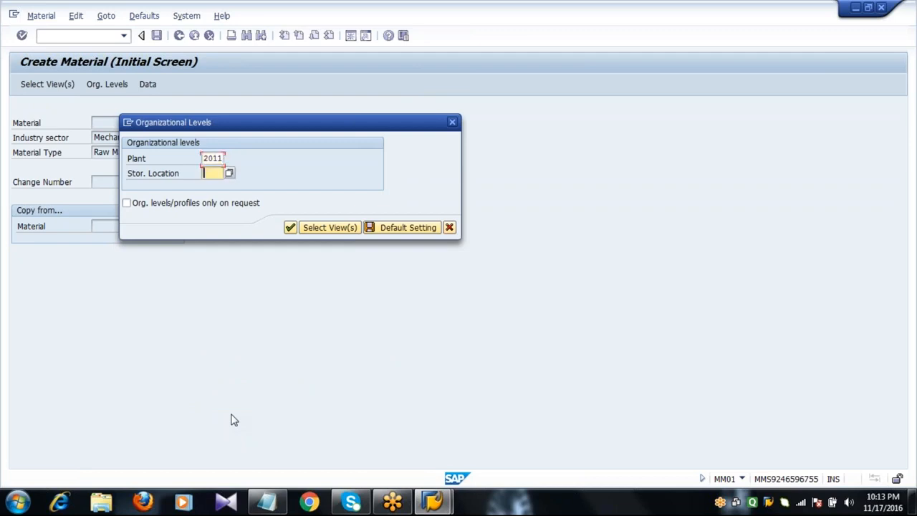
pyautogui.write('0001')
pyautogui.press('Return')
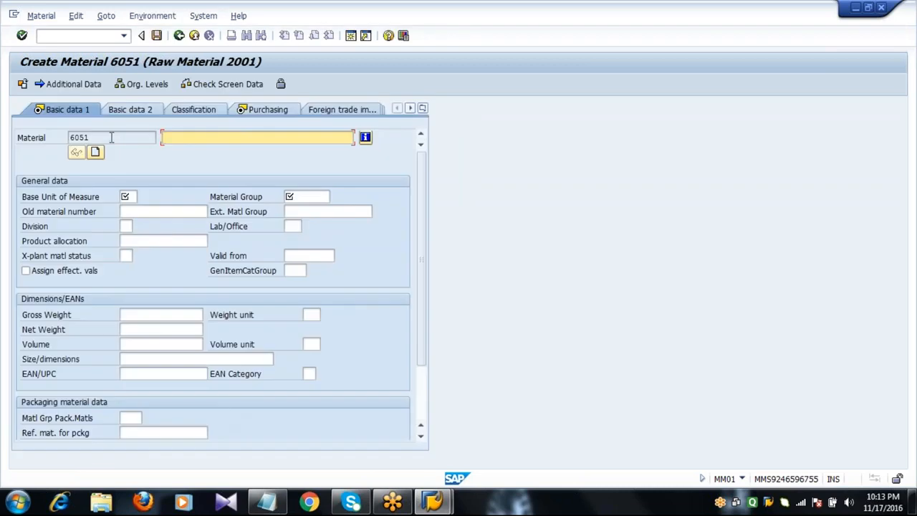
pyautogui.click(111, 138)
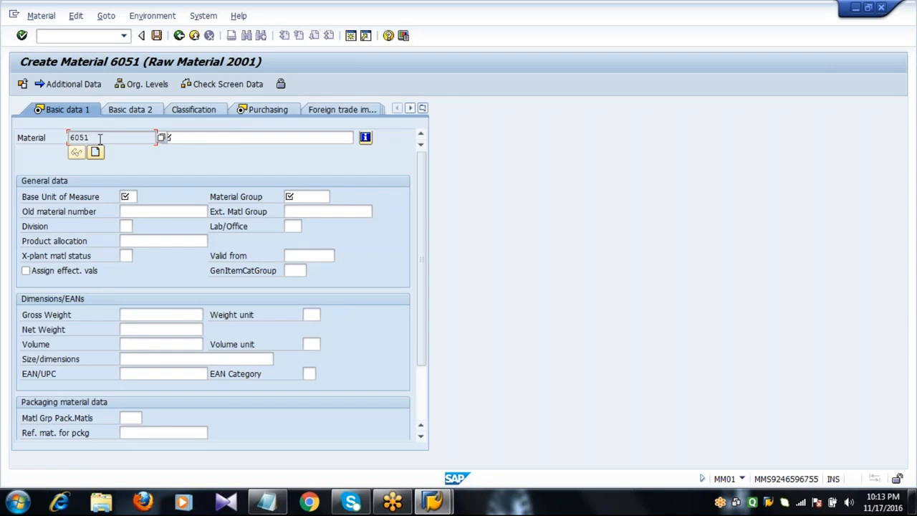
pyautogui.moveTo(99, 138); pyautogui.dragTo(71, 138)
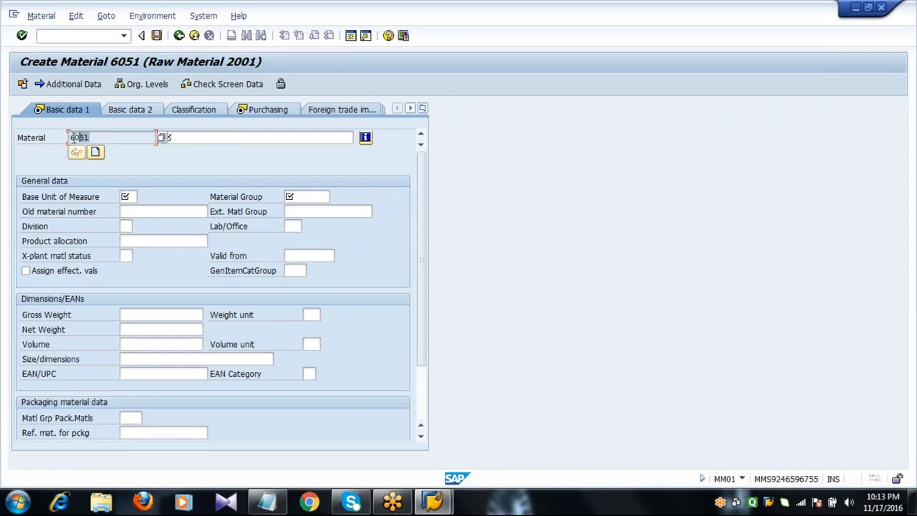
pyautogui.click(116, 138)
# Step: Enter the material description "H.R.Steel - HOT Rolled Steel 90*30"
pyautogui.click(184, 138)
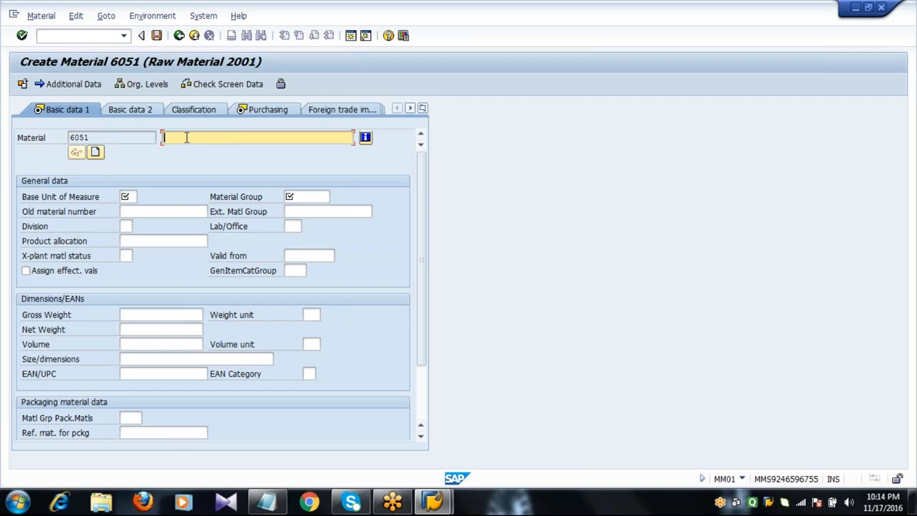
pyautogui.write('H')
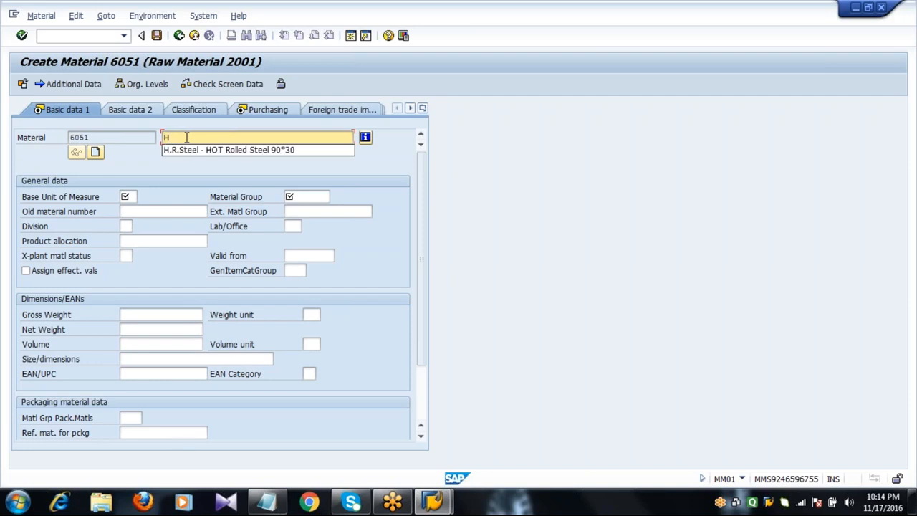
pyautogui.press('Down')
pyautogui.press('Return')
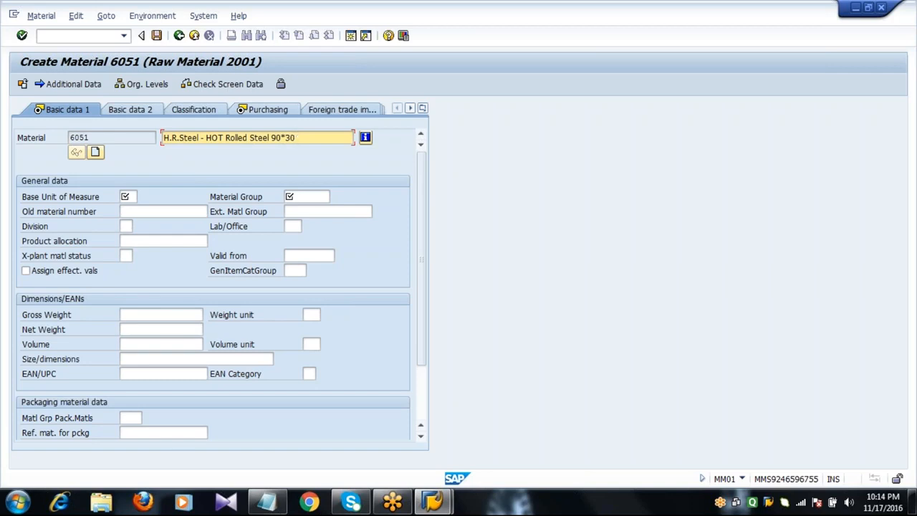
# Step: Look up the available units and set the base unit of measure to KG (Kilogram)
pyautogui.click(125, 199)
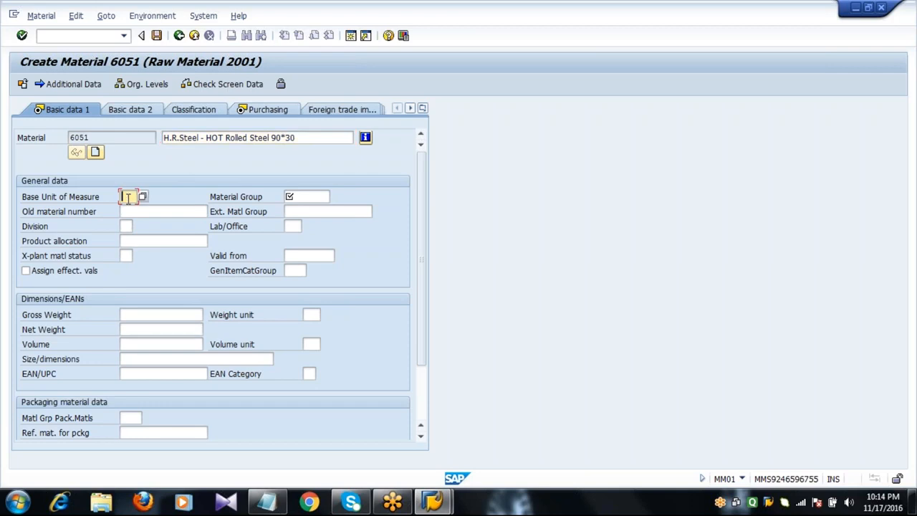
pyautogui.click(144, 198)
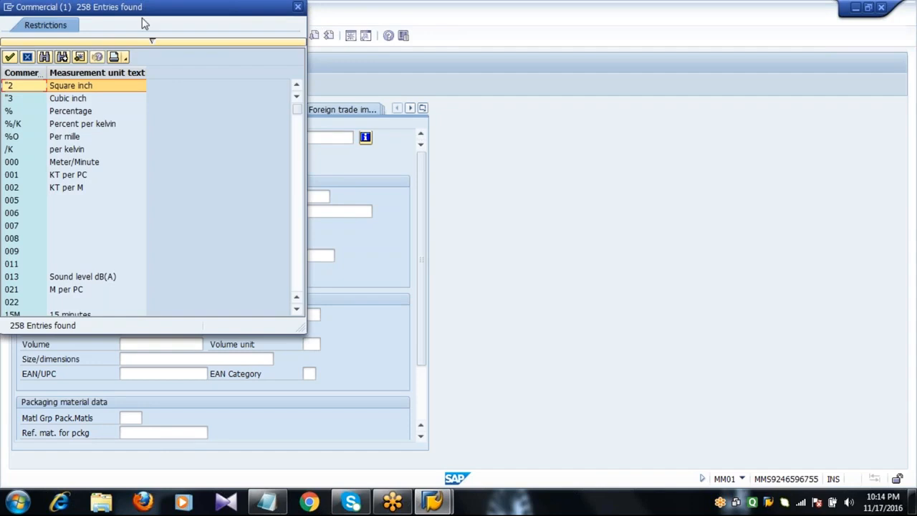
pyautogui.moveTo(147, 10); pyautogui.dragTo(243, 43)
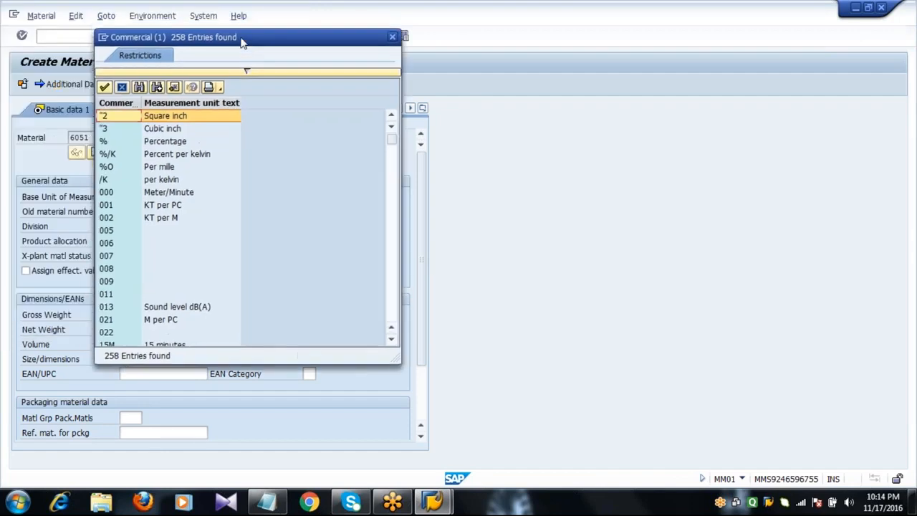
pyautogui.press('pagedown')
pyautogui.press('pagedown')
pyautogui.press('pagedown')
pyautogui.press('pagedown')
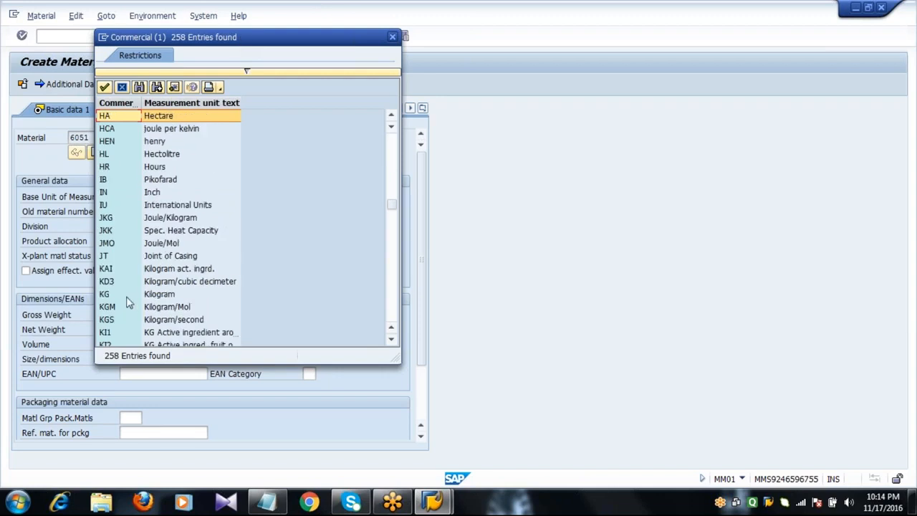
pyautogui.click(127, 298)
pyautogui.doubleClick(127, 299)
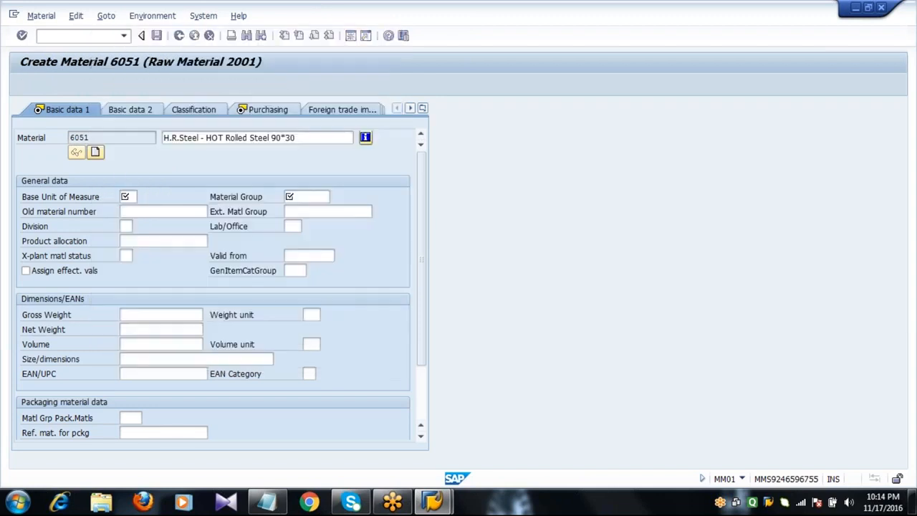
# Step: Set the material group to 00101 (Steels) and continue to the material's Purchasing view
pyautogui.click(291, 198)
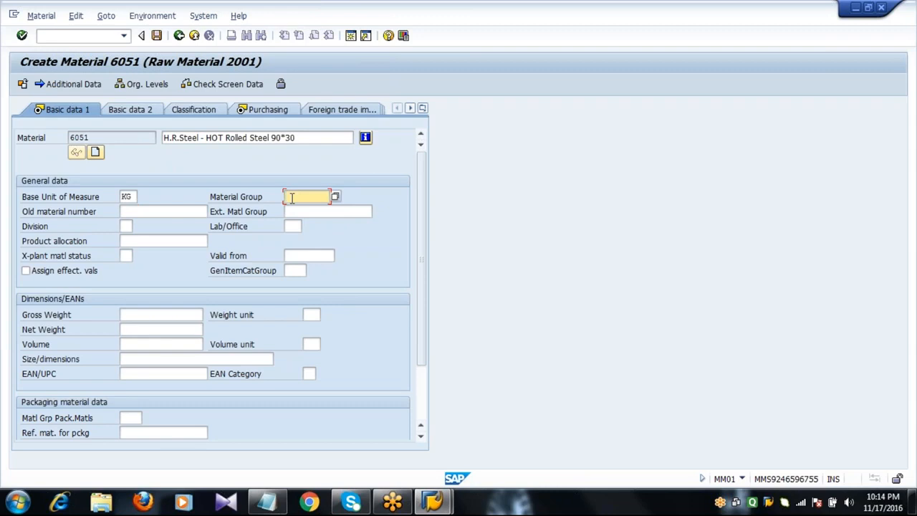
pyautogui.click(337, 197)
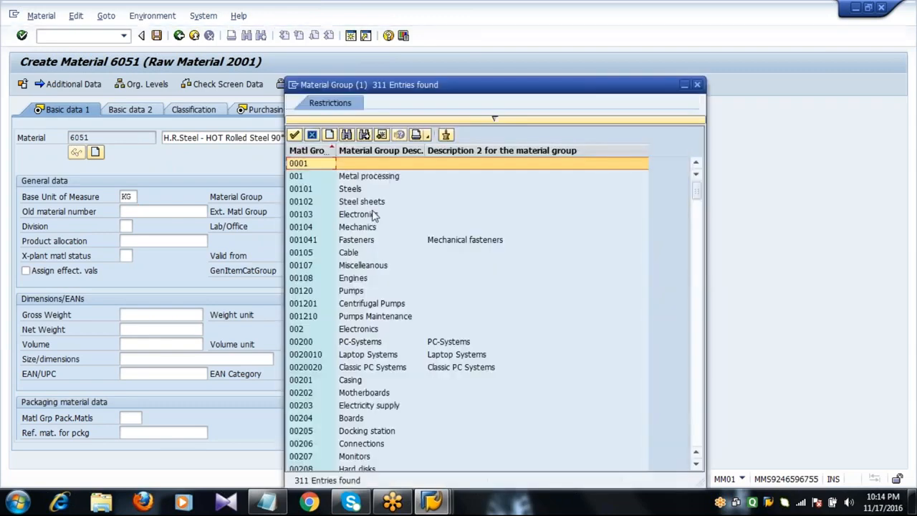
pyautogui.doubleClick(352, 190)
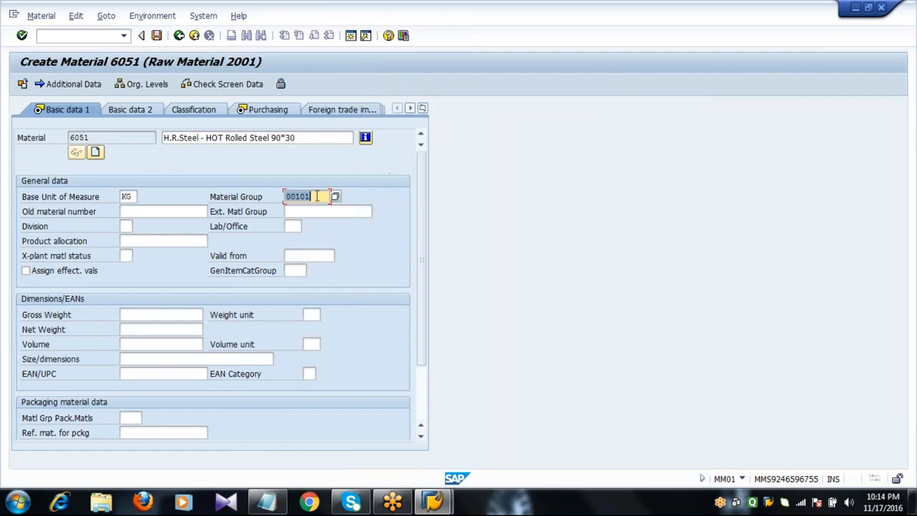
pyautogui.click(110, 137)
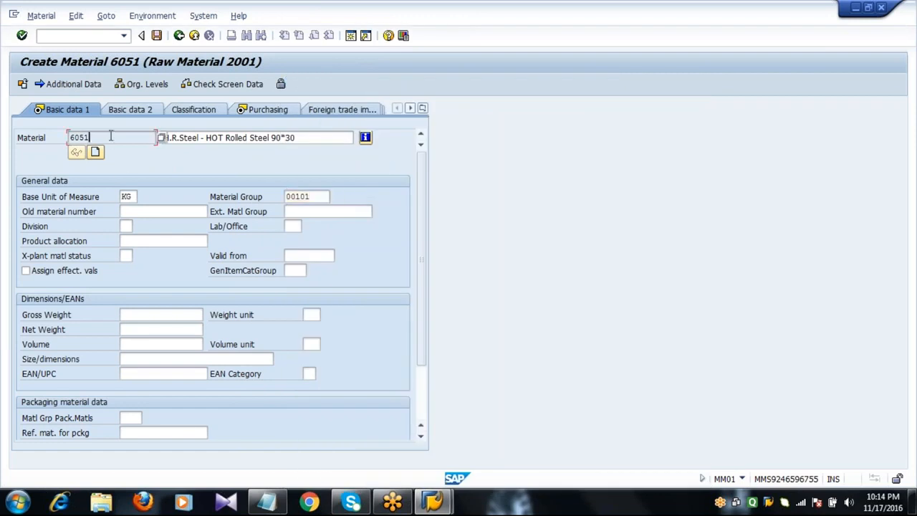
pyautogui.click(306, 138)
pyautogui.press('Return')
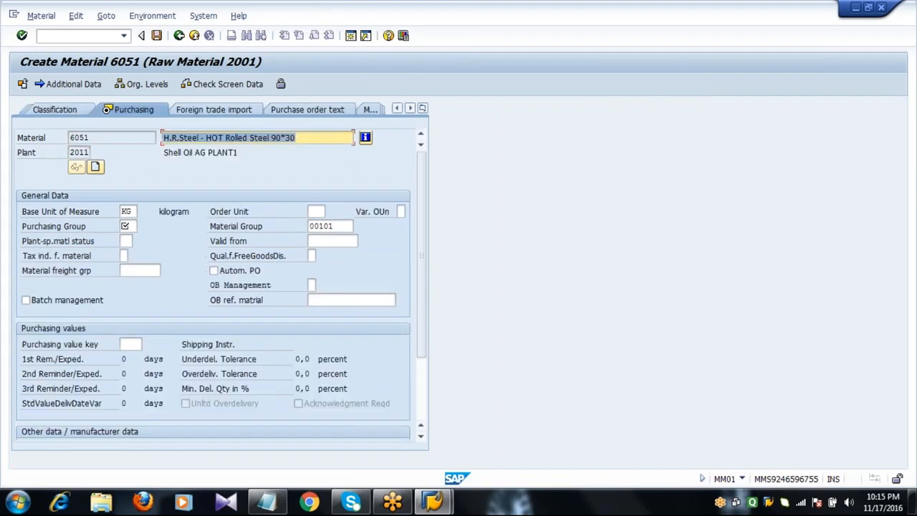
# Step: Set the purchasing group to 222 and choose purchasing value key 4 from the available entries
pyautogui.click(132, 226)
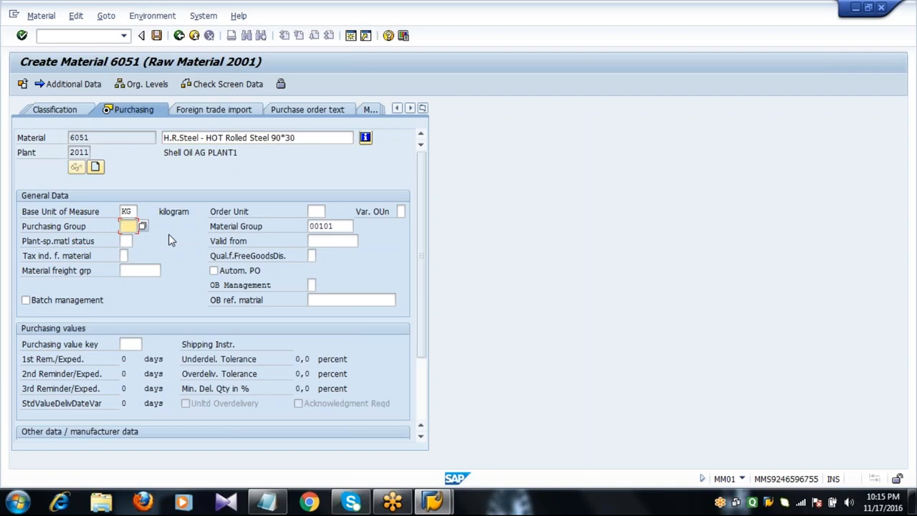
pyautogui.write('222')
pyautogui.click(134, 344)
pyautogui.click(146, 344)
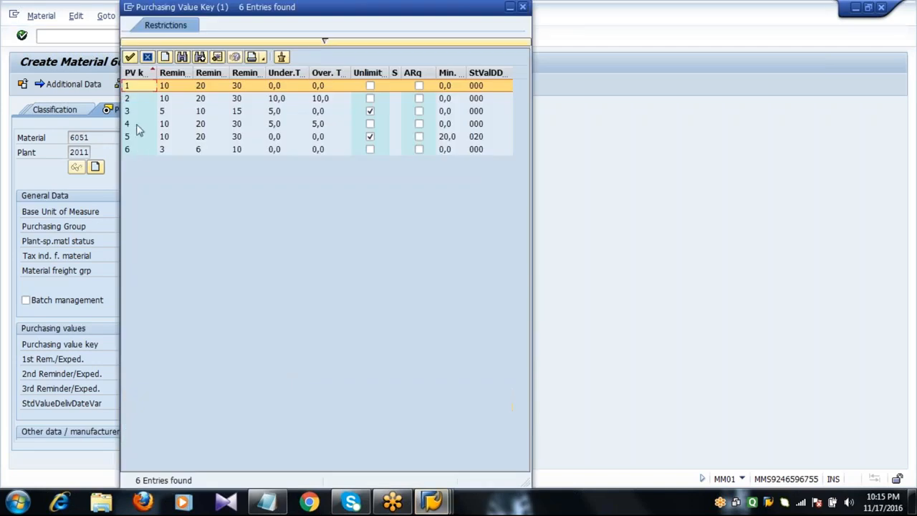
pyautogui.doubleClick(139, 124)
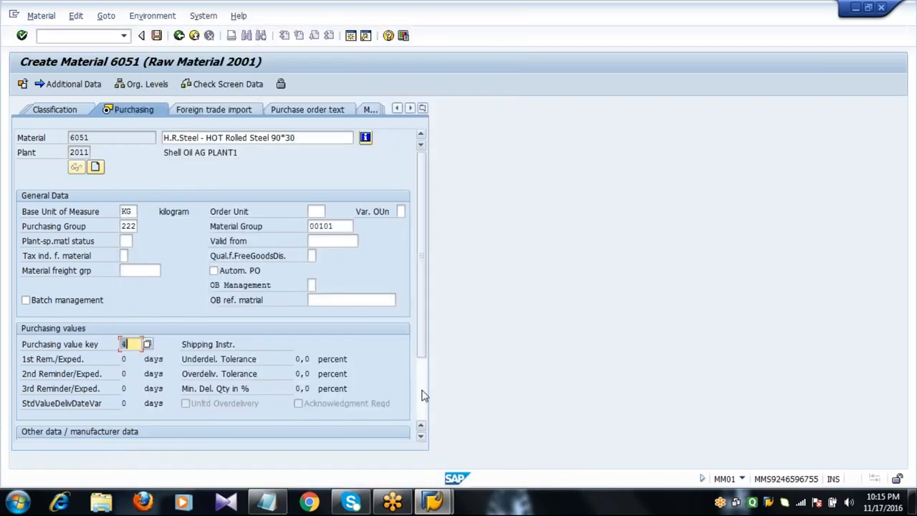
# Step: Set the GR processing time to 2 days and continue past the Purchasing view to Plant data / stor. 1
pyautogui.scroll(-2, 414, 377)
pyautogui.click(129, 359)
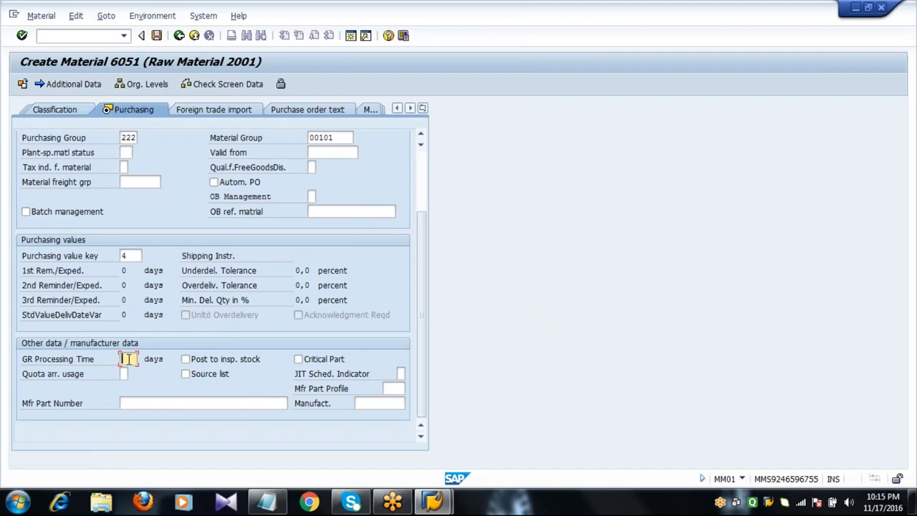
pyautogui.write('2')
pyautogui.press('Return')
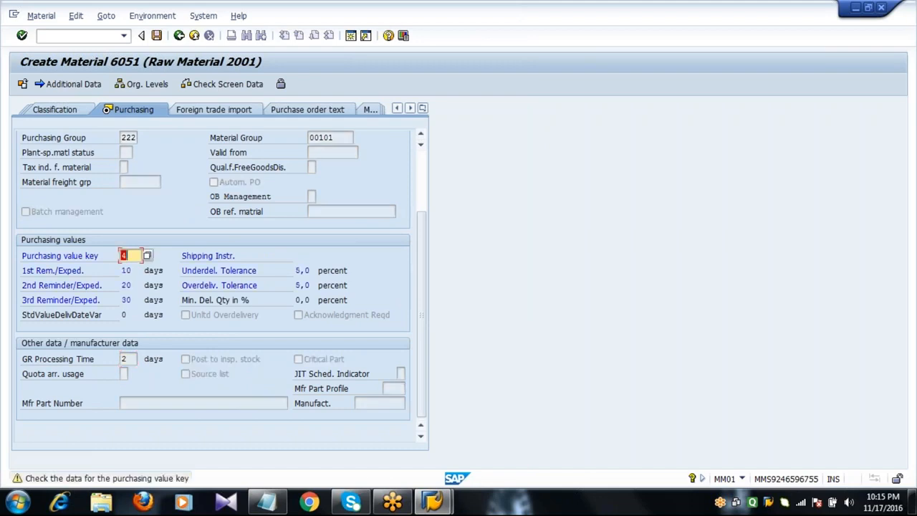
pyautogui.press('Return')
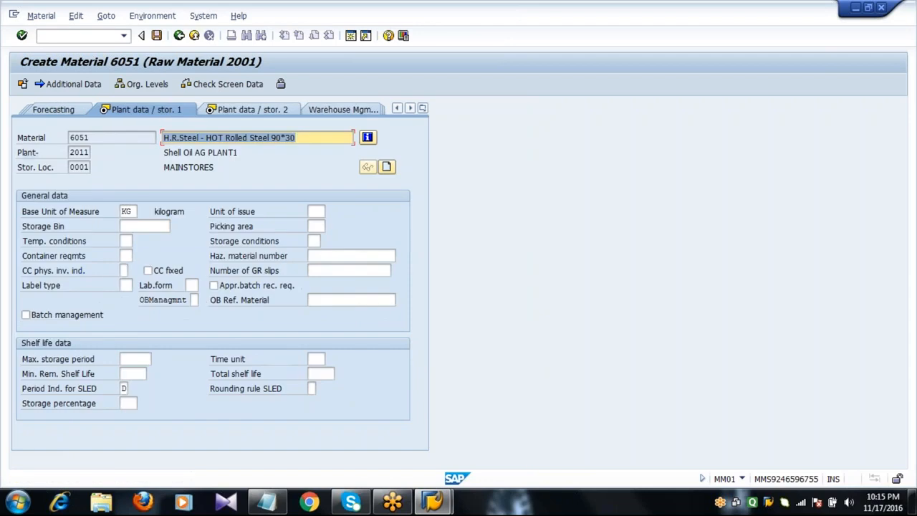
# Step: Review the Plant data / stor. 1 and 2 views without entering data and continue to Accounting 1
pyautogui.click(295, 138)
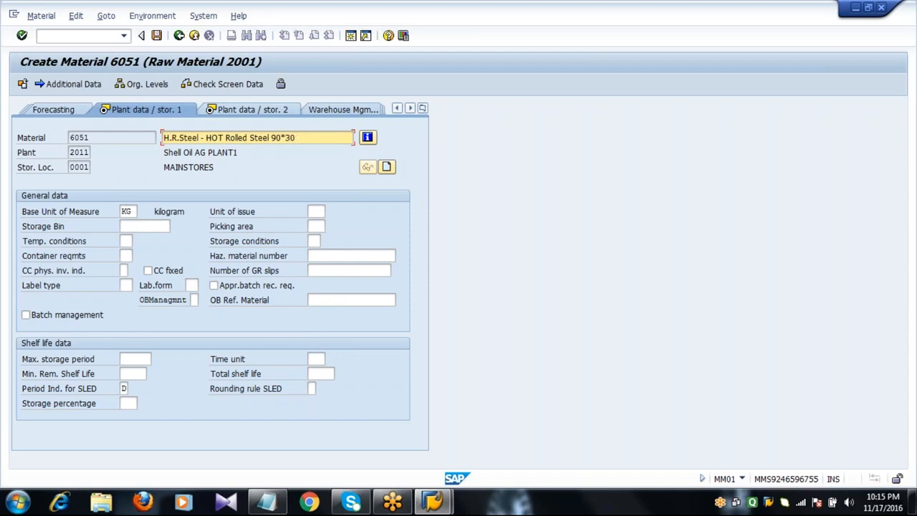
pyautogui.click(97, 138)
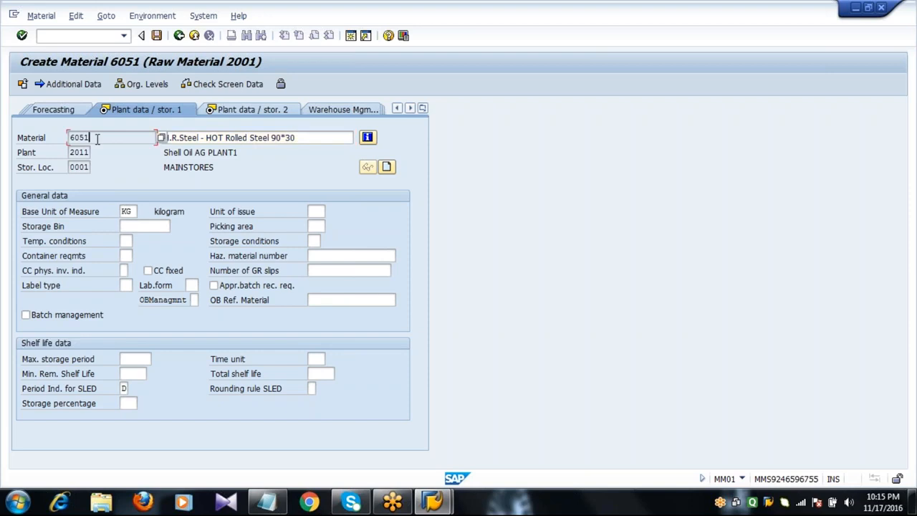
pyautogui.click(70, 168)
pyautogui.click(236, 110)
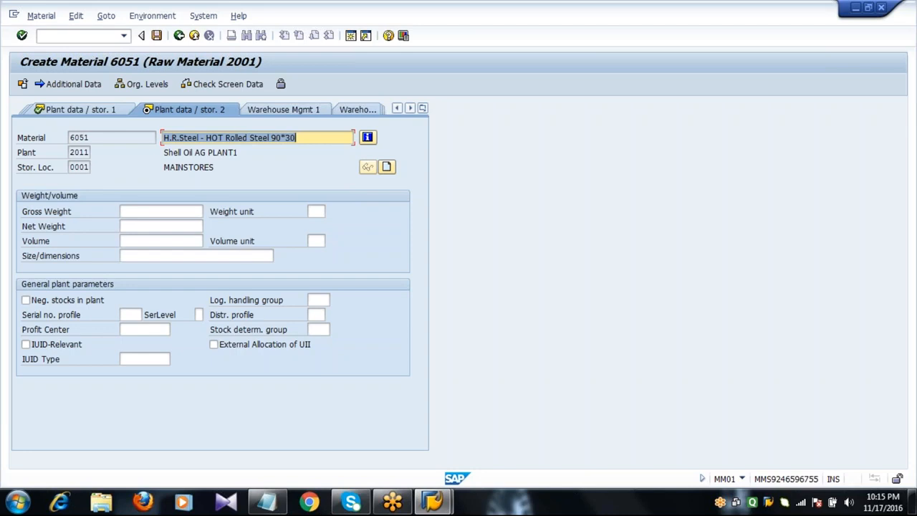
pyautogui.press('Return')
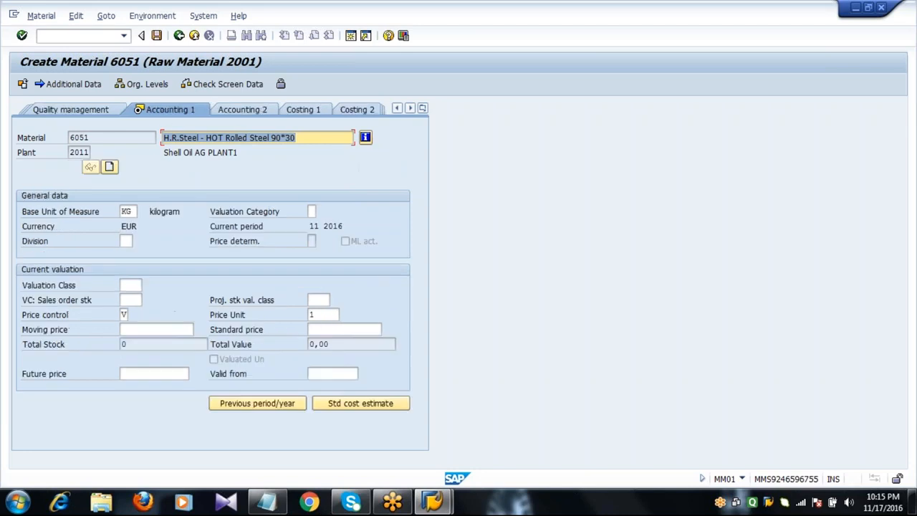
# Step: Set the valuation class to 3000 and the moving price to 10, keeping price control V and price unit 1
pyautogui.click(133, 285)
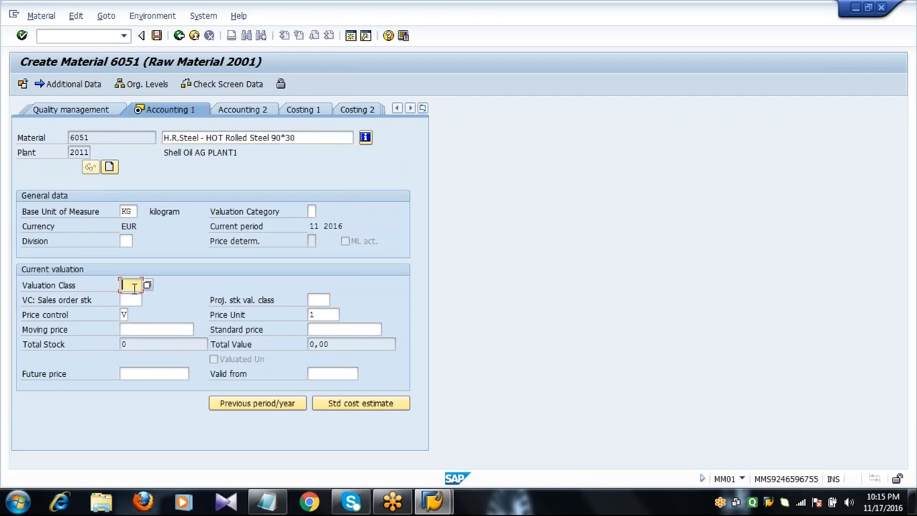
pyautogui.write('3000')
pyautogui.click(128, 315)
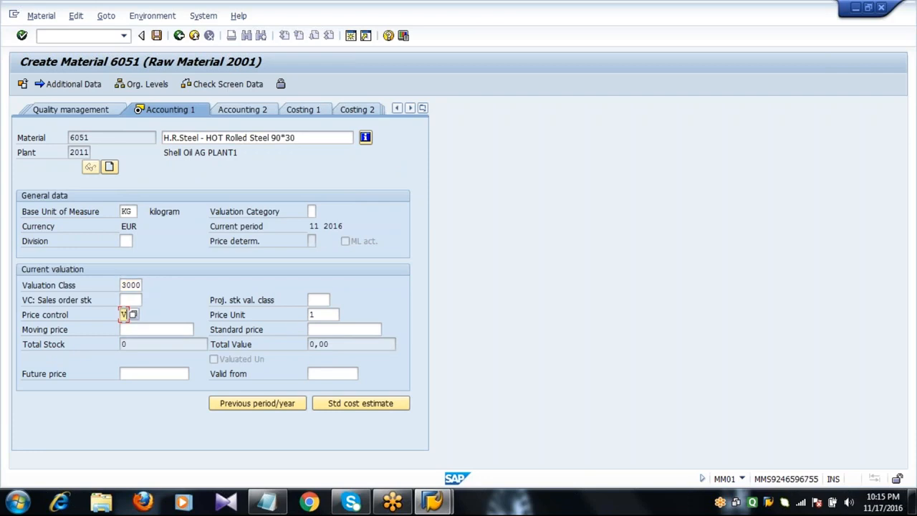
pyautogui.click(321, 316)
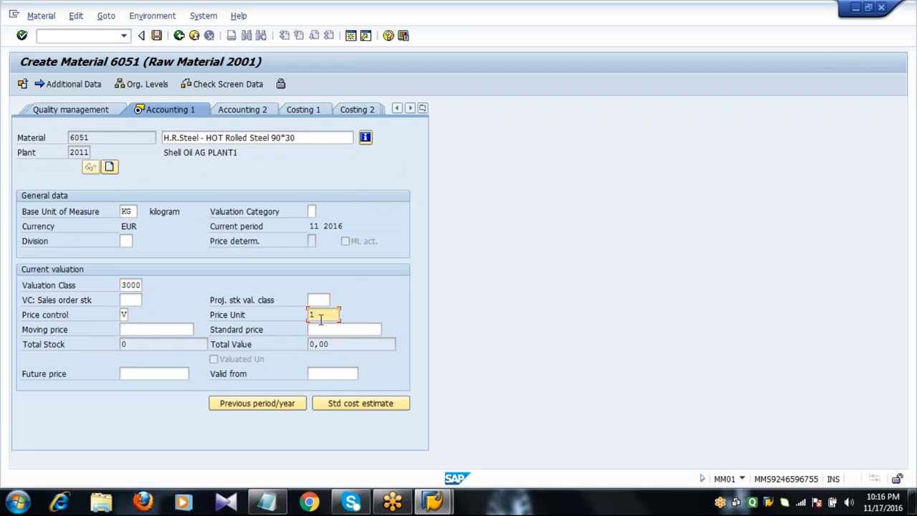
pyautogui.click(155, 331)
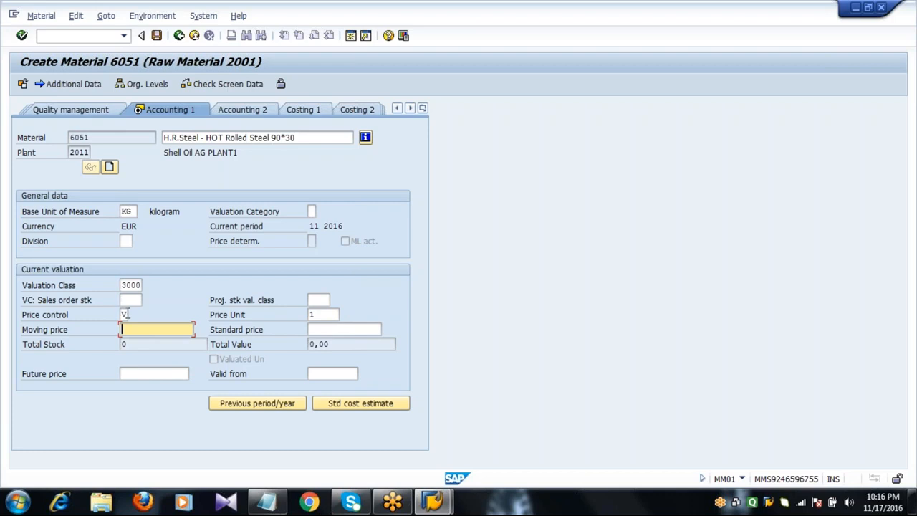
pyautogui.click(62, 336)
pyautogui.click(135, 328)
pyautogui.write('10')
# Step: Review the total stock and value fields, save the new material and check the details of the creation message
pyautogui.click(127, 344)
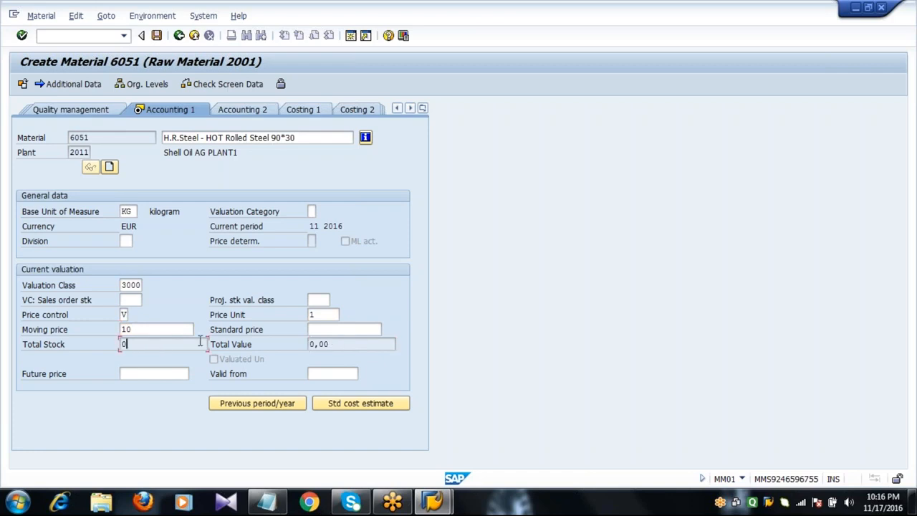
pyautogui.click(344, 345)
pyautogui.click(185, 341)
pyautogui.click(344, 346)
pyautogui.press('Return')
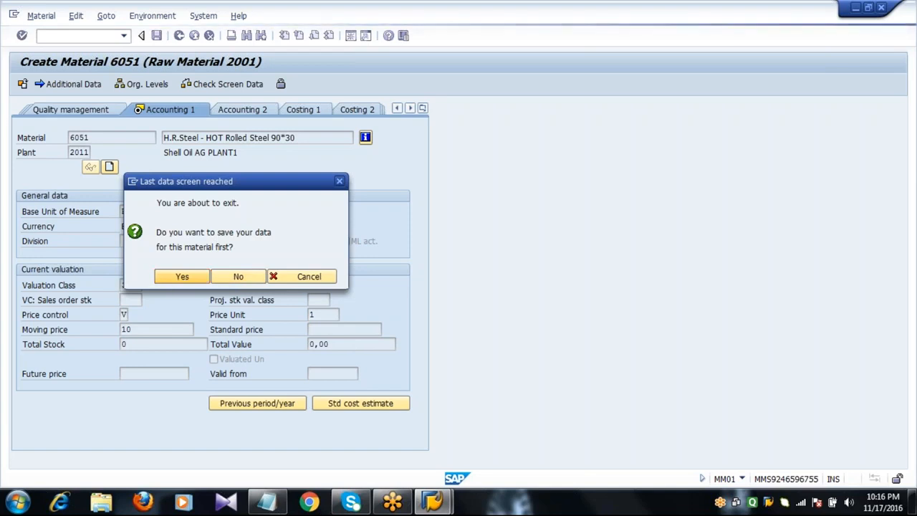
pyautogui.click(182, 276)
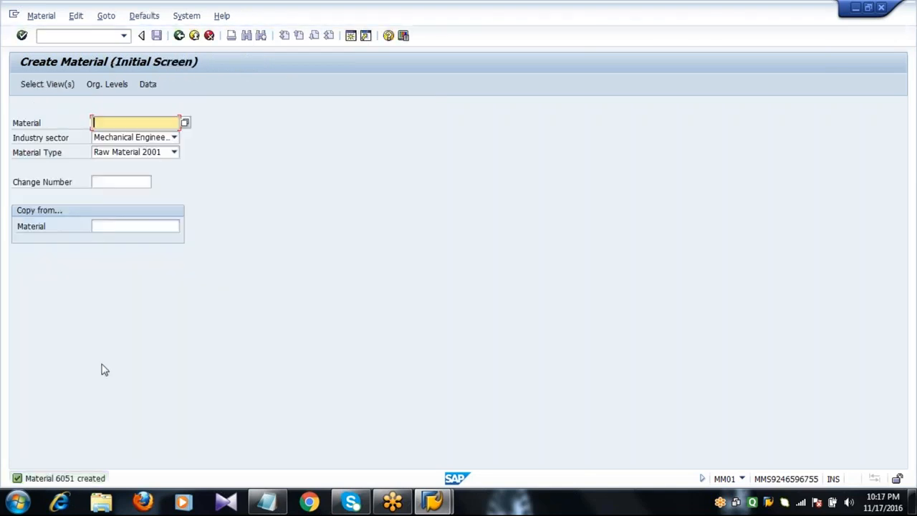
pyautogui.doubleClick(67, 479)
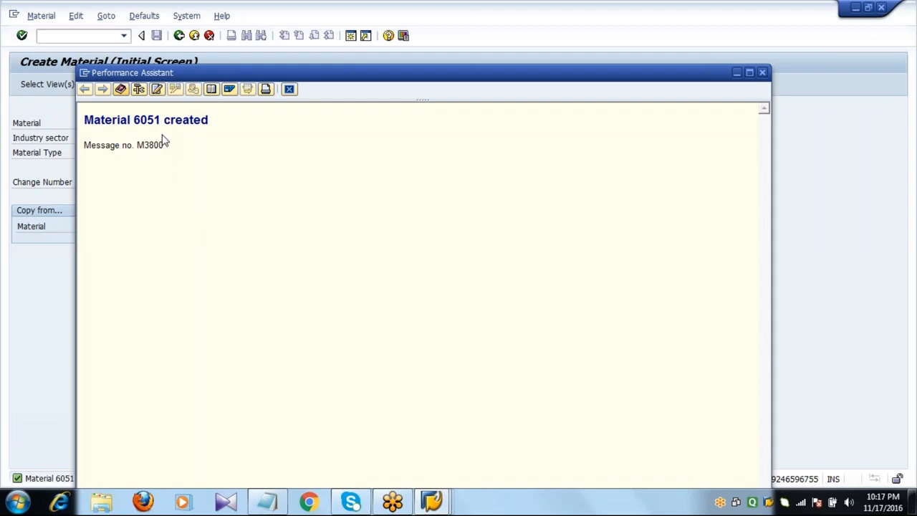
pyautogui.click(289, 89)
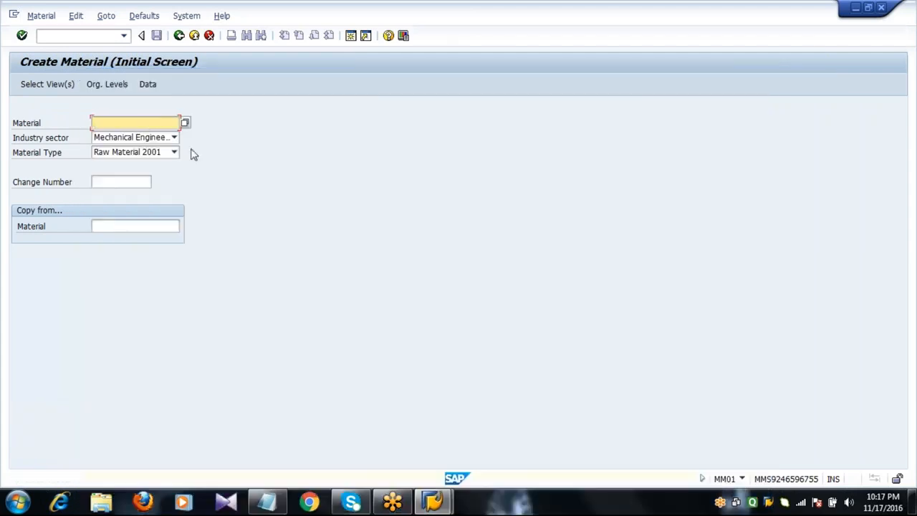
# Step: Select the views Basic Data 1, Purchasing, General Plant Data / Storage 1 and 2, and Accounting 1 for another Raw Material 2001
pyautogui.click(44, 84)
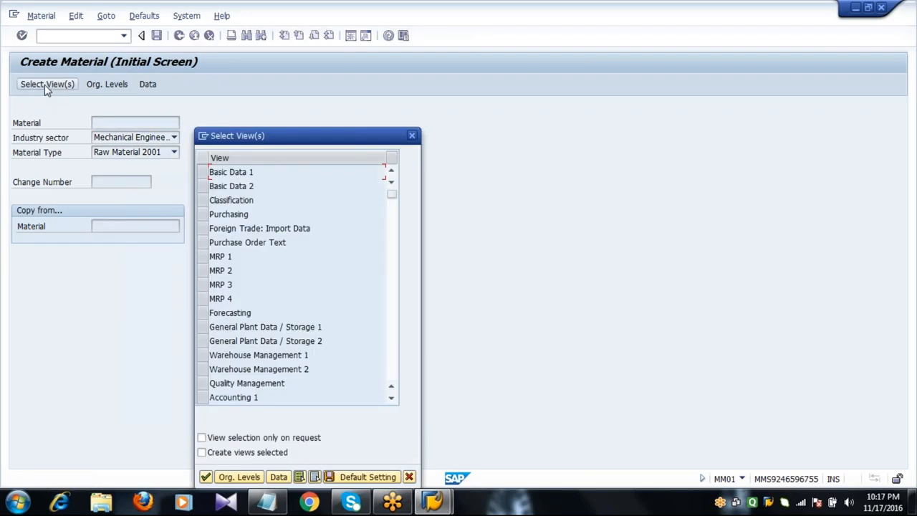
pyautogui.click(203, 173)
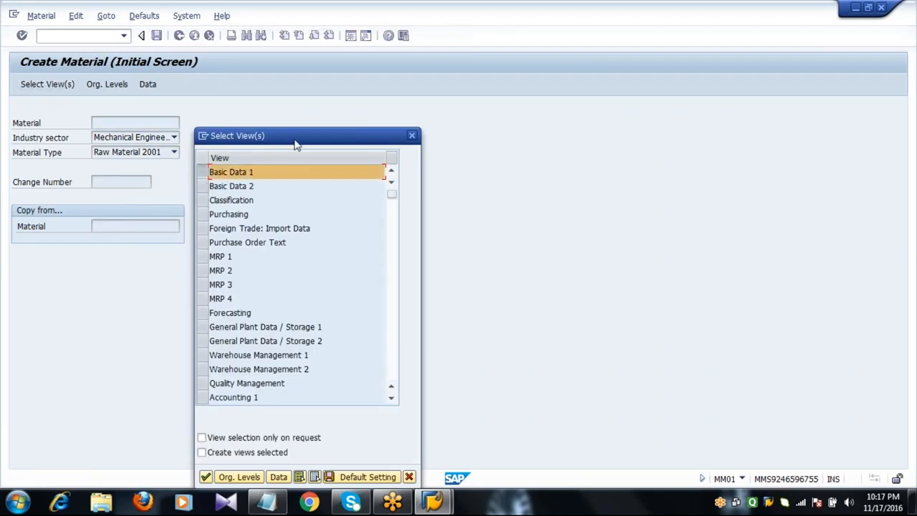
pyautogui.moveTo(294, 138); pyautogui.dragTo(290, 70)
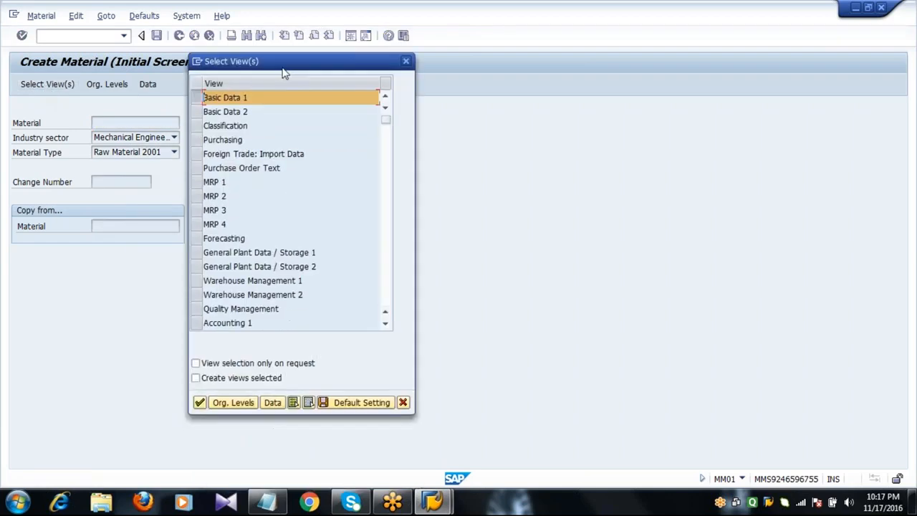
pyautogui.click(196, 140)
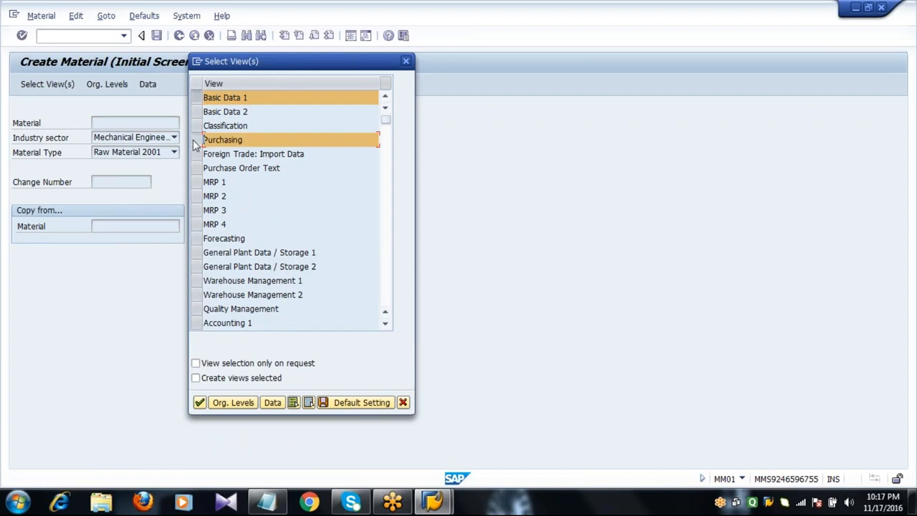
pyautogui.click(197, 253)
pyautogui.click(198, 266)
pyautogui.click(198, 323)
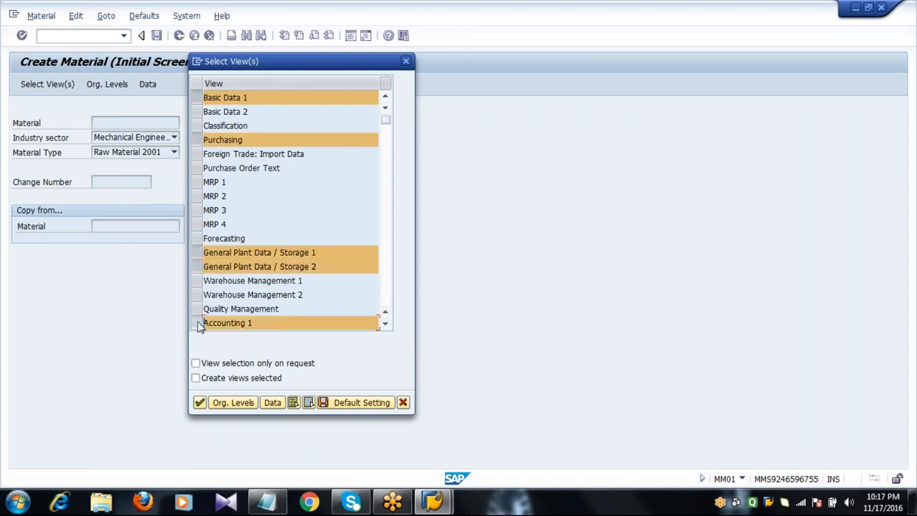
# Step: Set the organizational levels to plant 2011 and storage location 0001 and continue to Basic data 1
pyautogui.click(233, 403)
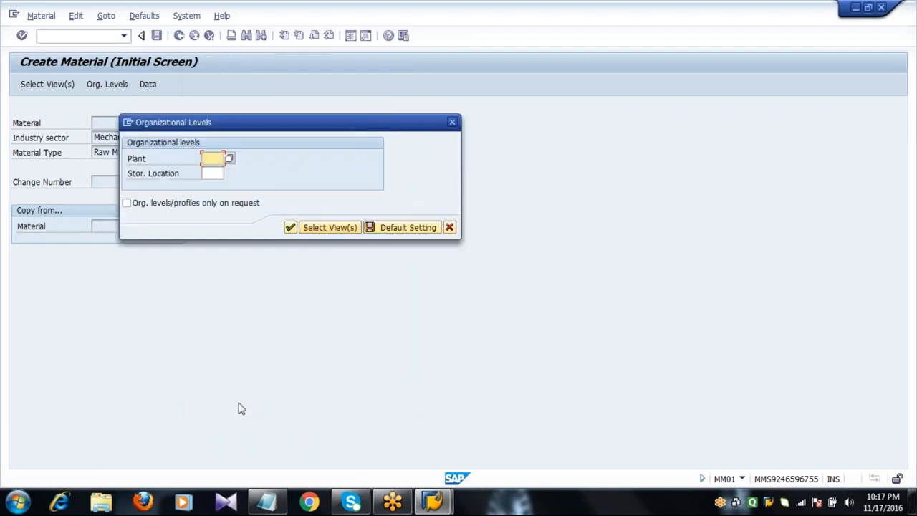
pyautogui.write('2011')
pyautogui.press('Tab')
pyautogui.write('0001')
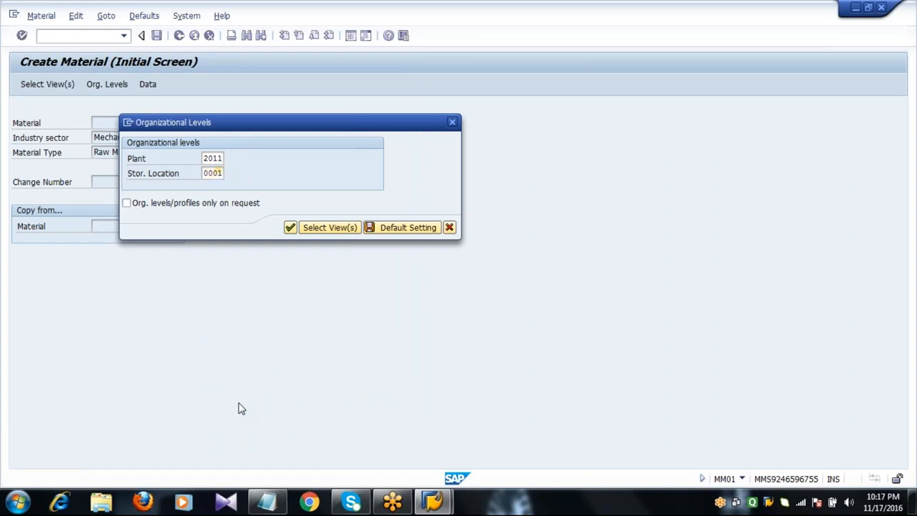
pyautogui.press('Return')
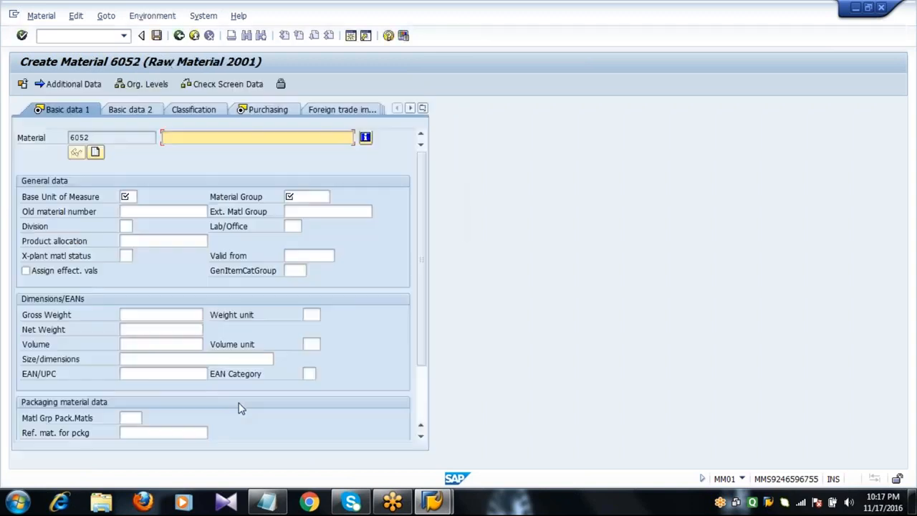
# Step: Check the assigned material number and enter the material description "Aluminium"
pyautogui.click(100, 138)
pyautogui.click(188, 138)
pyautogui.write('A')
pyautogui.click(187, 149)
# Step: Set the base unit of measure to KG and the material group to 00104, and continue to the Purchasing view
pyautogui.click(128, 196)
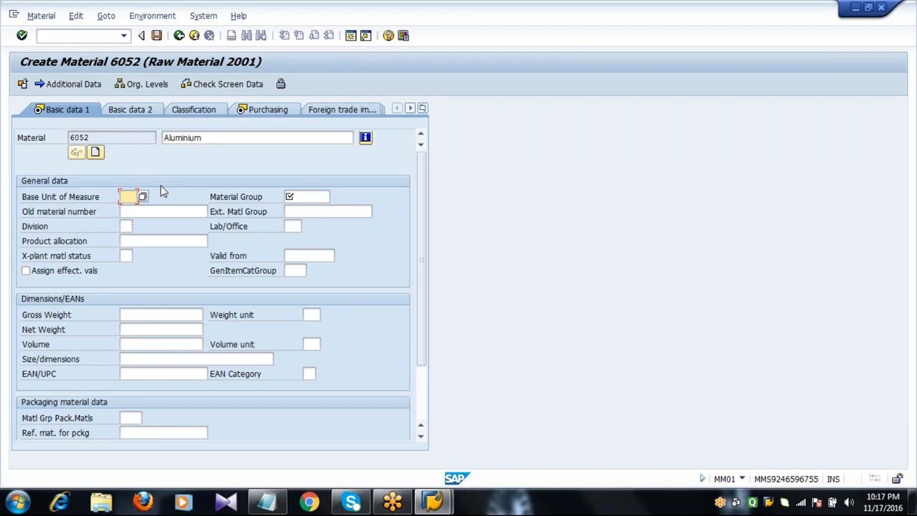
pyautogui.write('KG')
pyautogui.press('Tab')
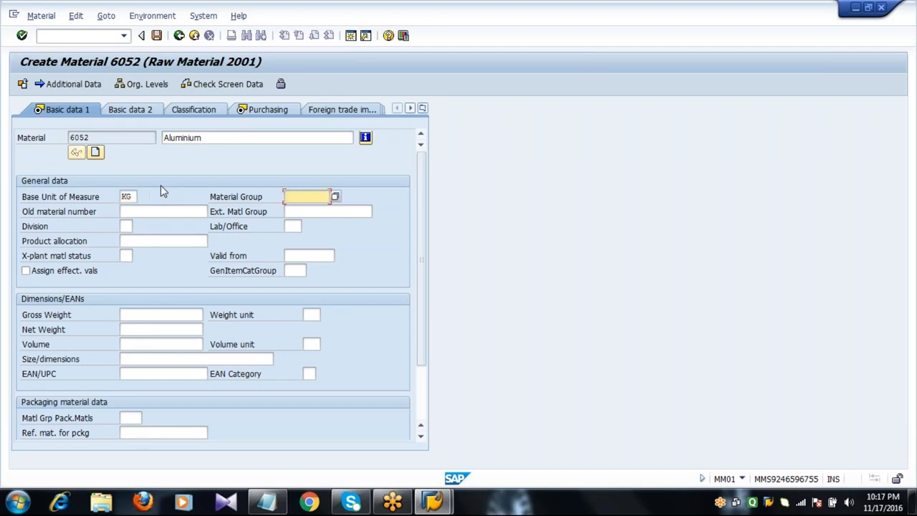
pyautogui.write('00104')
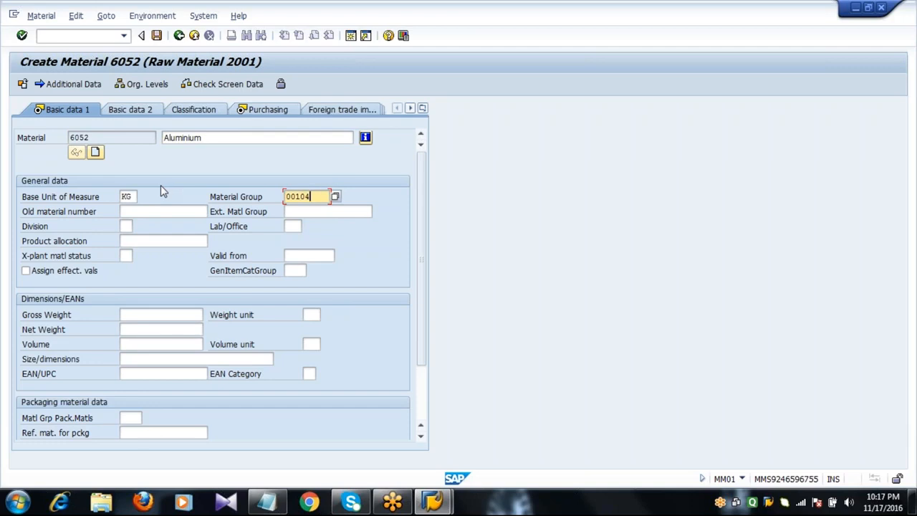
pyautogui.press('Return')
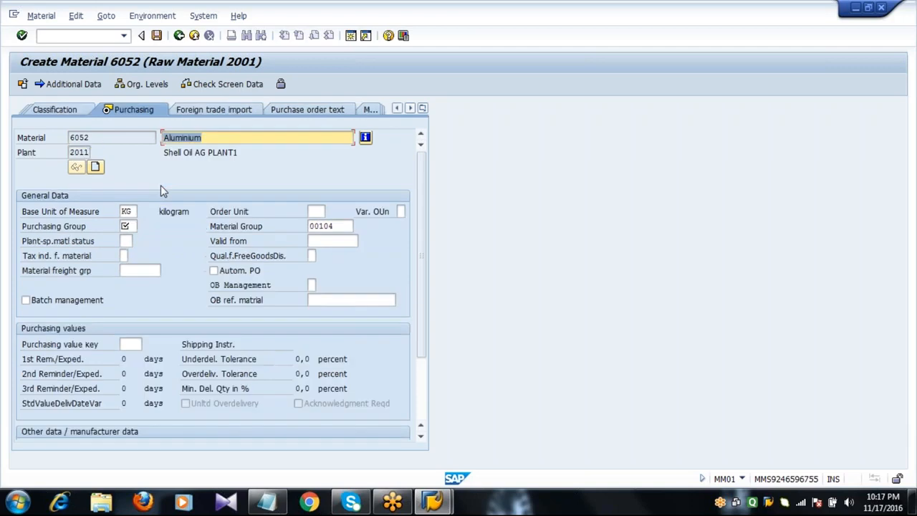
# Step: Set the aluminium material's purchasing group to 222, purchasing value key to 4 and GR processing time to 2 days
pyautogui.click(128, 226)
pyautogui.write('222')
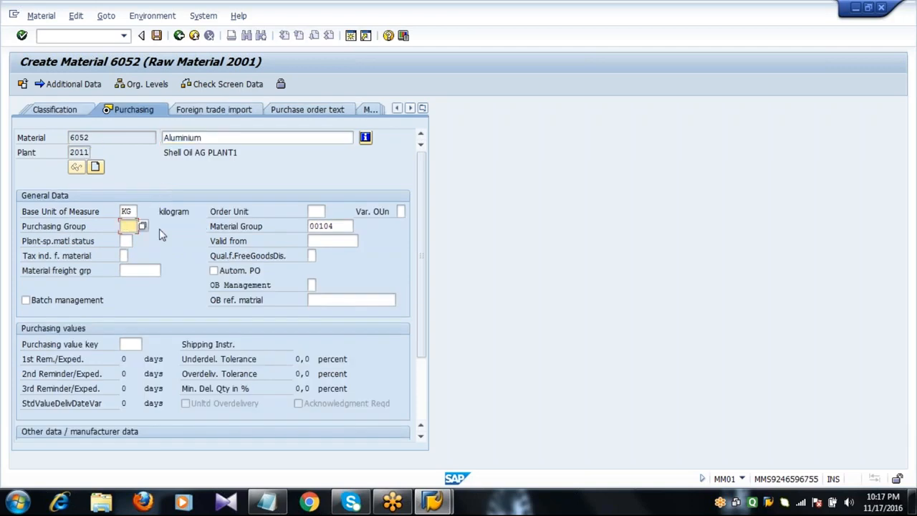
pyautogui.click(133, 344)
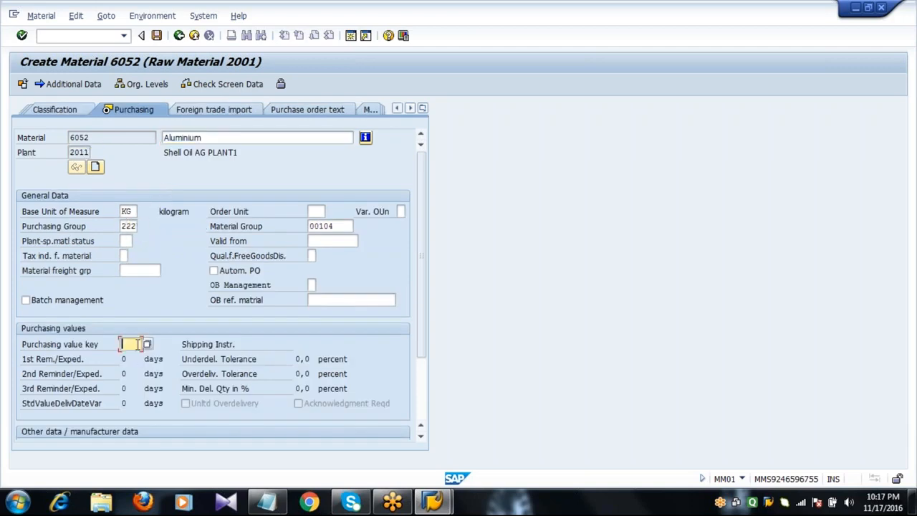
pyautogui.write('4')
pyautogui.scroll(-3, 426, 405)
pyautogui.click(128, 359)
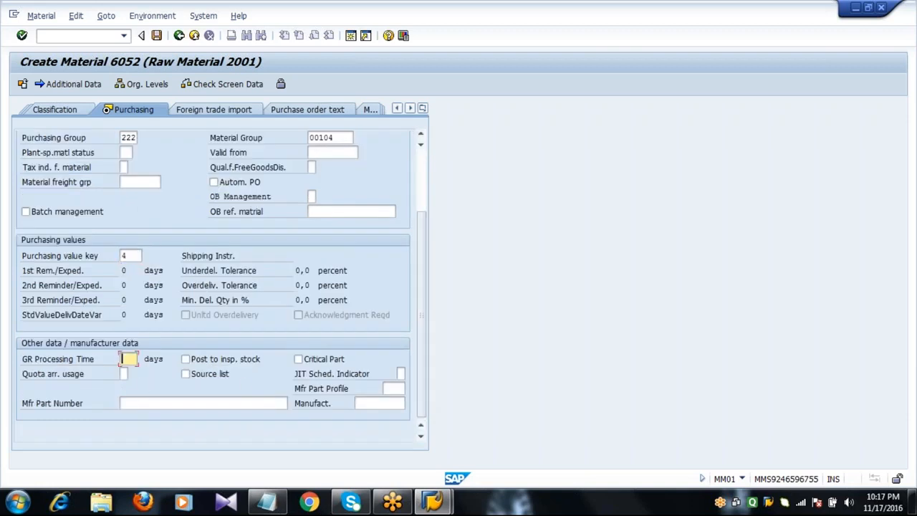
pyautogui.write('2')
pyautogui.press('Return')
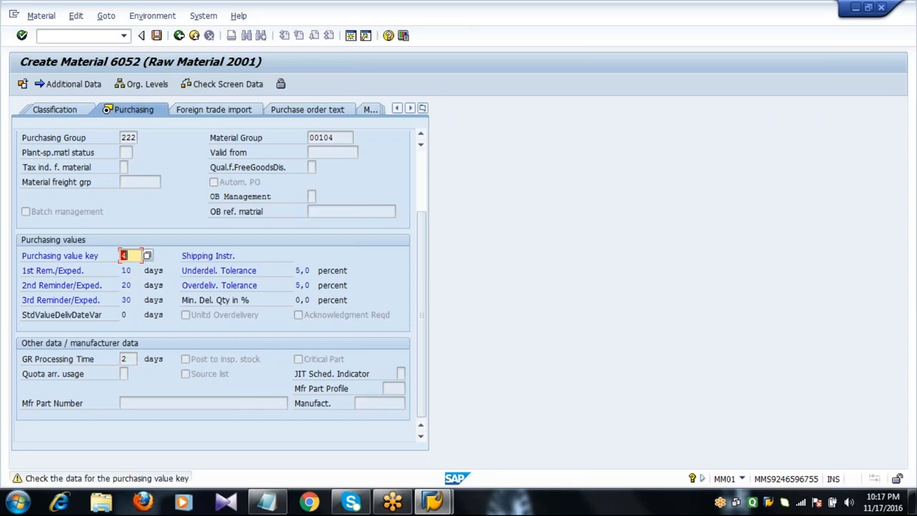
# Step: Accept the purchasing data and continue through the plant data and storage views to the Accounting 1 view
pyautogui.press('Return')
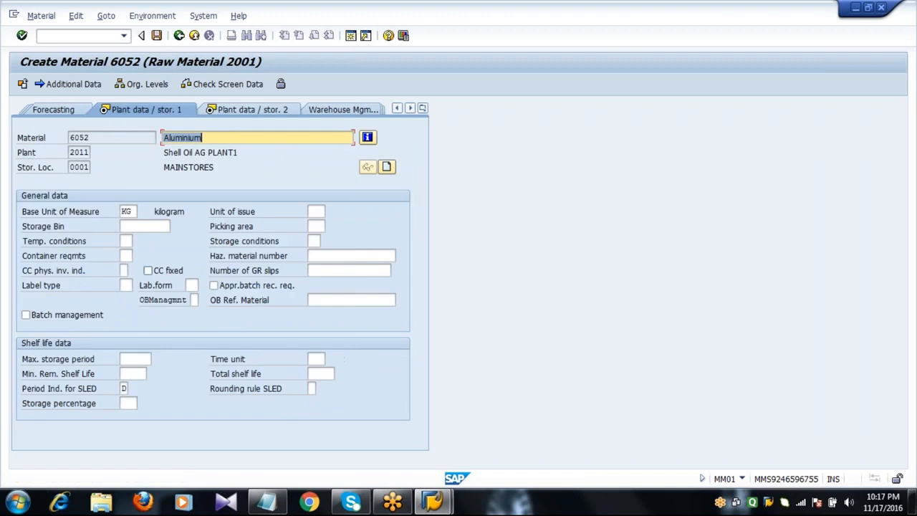
pyautogui.press('Return')
pyautogui.press('Return')
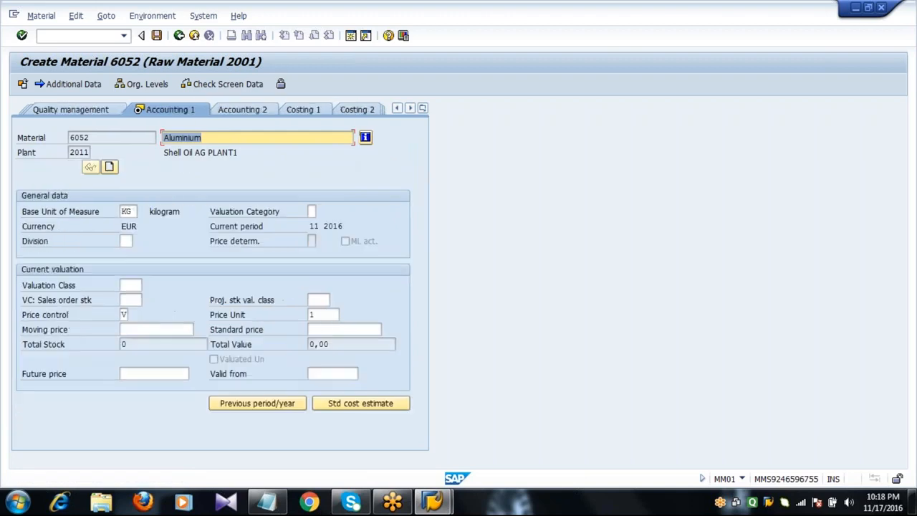
# Step: Set the valuation class to 3000 and the moving price to 10, then save the aluminium material and leave material creation
pyautogui.click(134, 286)
pyautogui.write('3000')
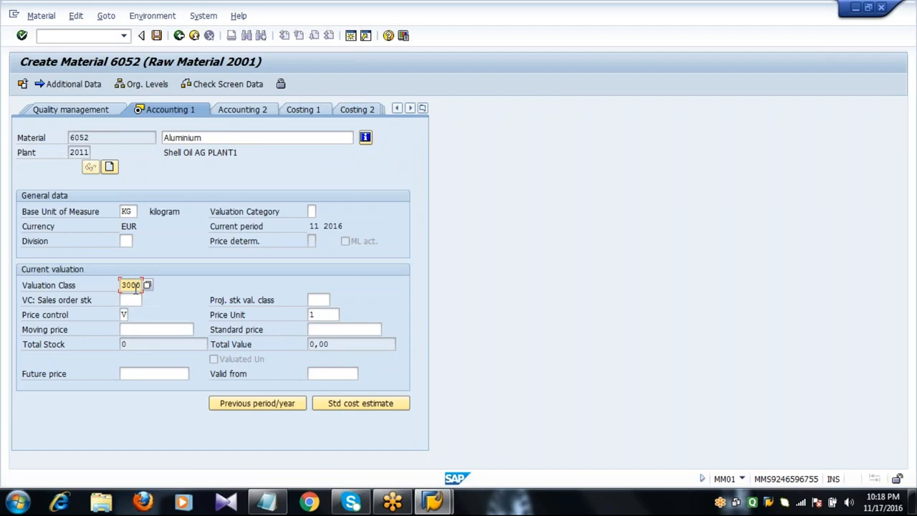
pyautogui.click(162, 330)
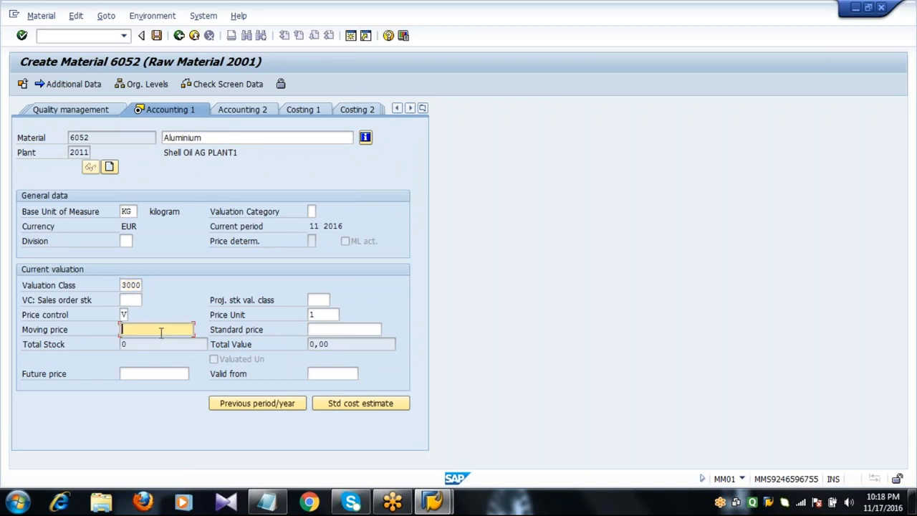
pyautogui.write('10')
pyautogui.press('Return')
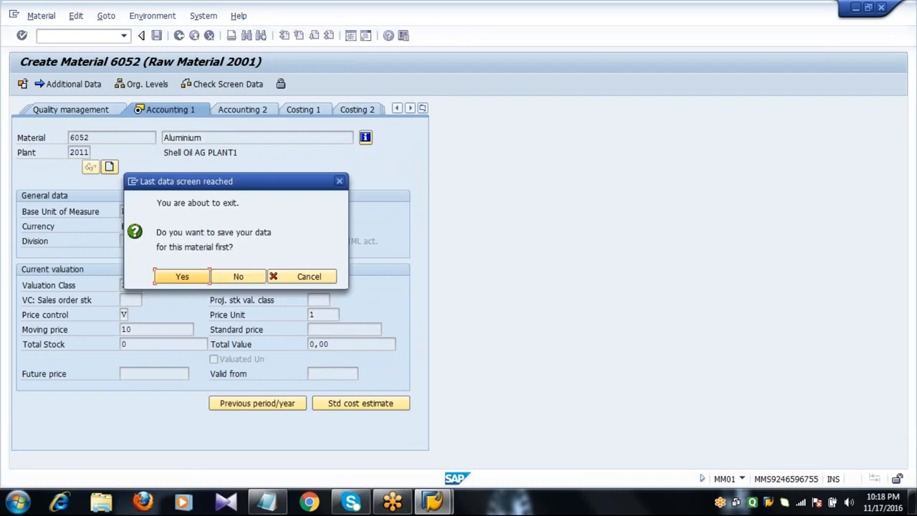
pyautogui.click(182, 277)
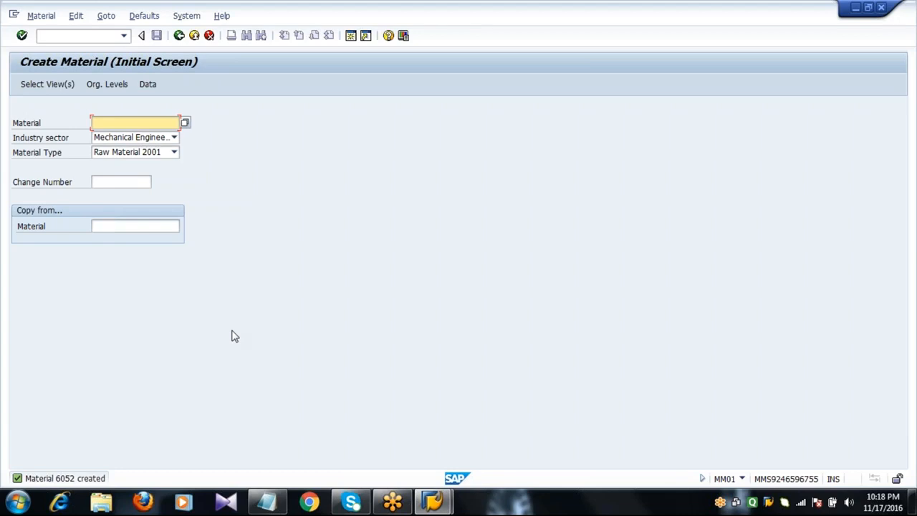
pyautogui.click(179, 36)
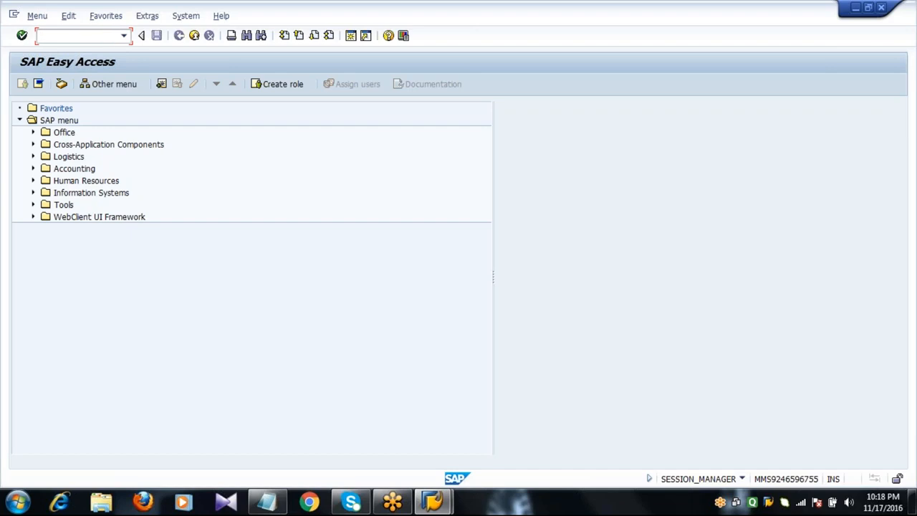
# Step: Switch to the MM - Part1 notes in Notepad, review the configuration settings for material types and number ranges, and close the notes
pyautogui.click(267, 501)
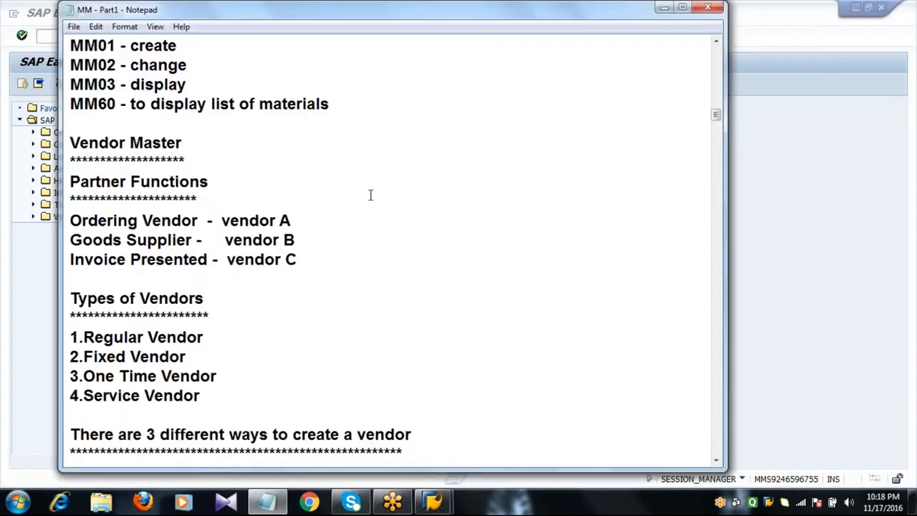
pyautogui.click(716, 73)
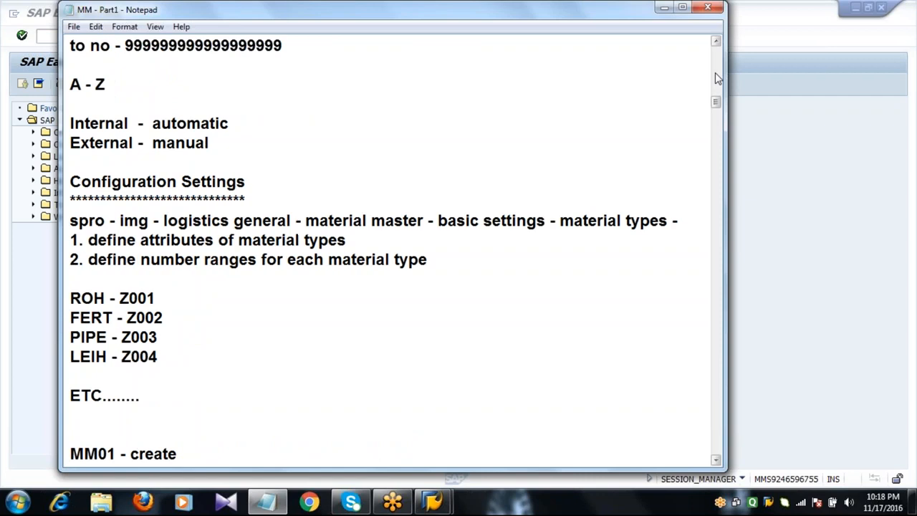
pyautogui.click(449, 266)
pyautogui.click(711, 8)
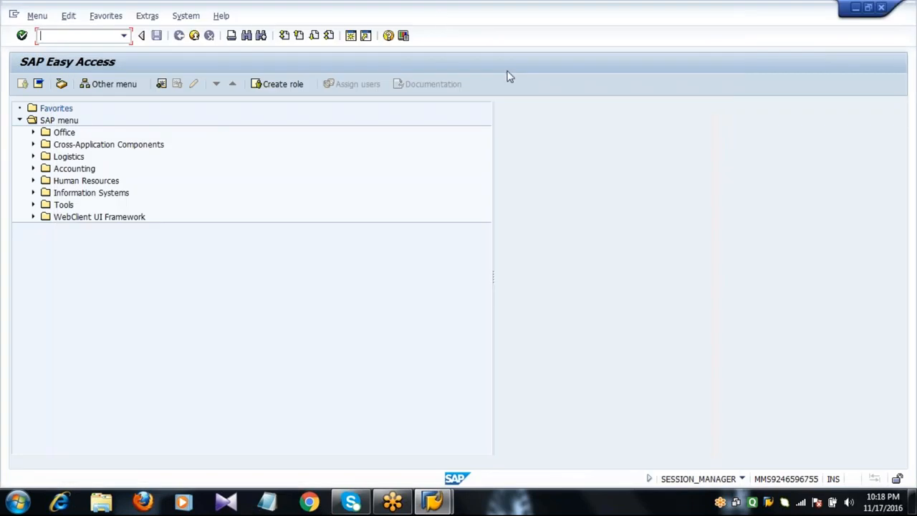